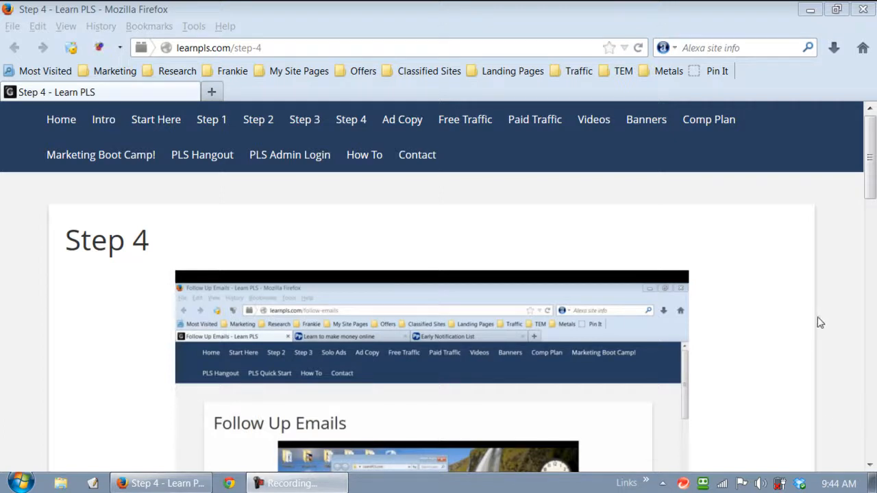
left_click_drag(868, 158, 864, 176)
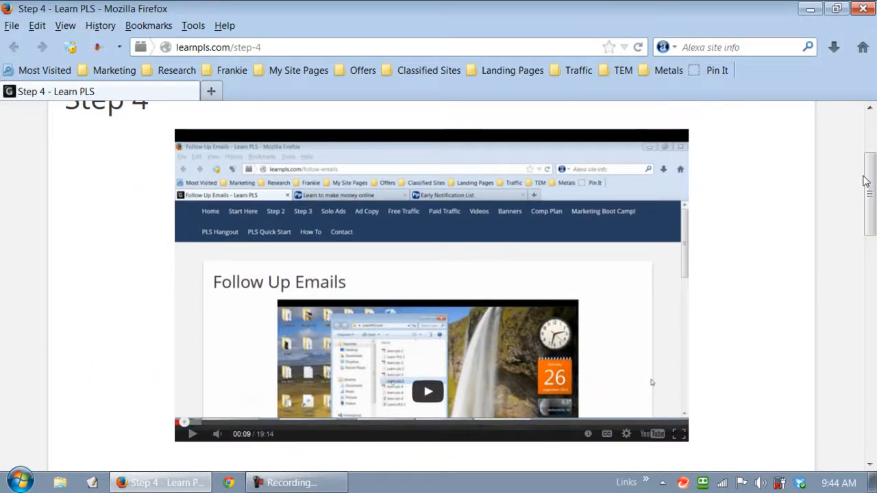
left_click_drag(864, 180, 873, 132)
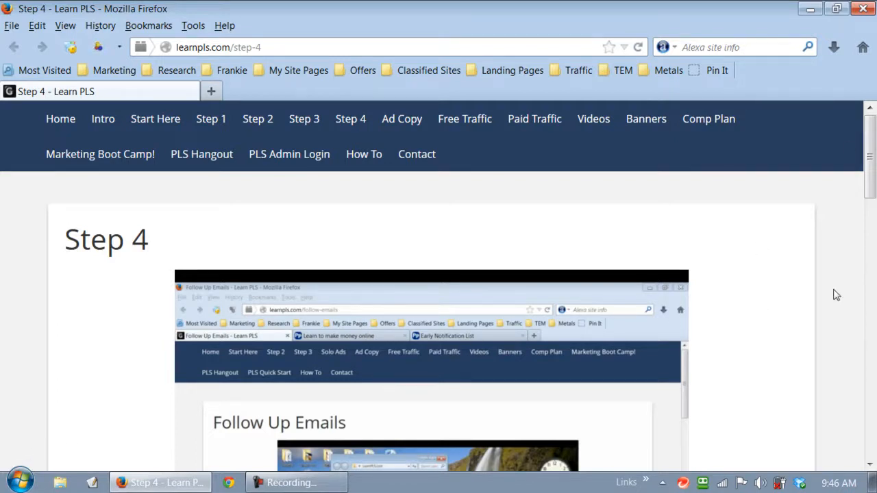
Log in to the PLS back office through the link on the Step 4 page, choosing to show the updates on the next login
scroll(835, 291, "down", 1)
scroll(834, 291, "down", 3)
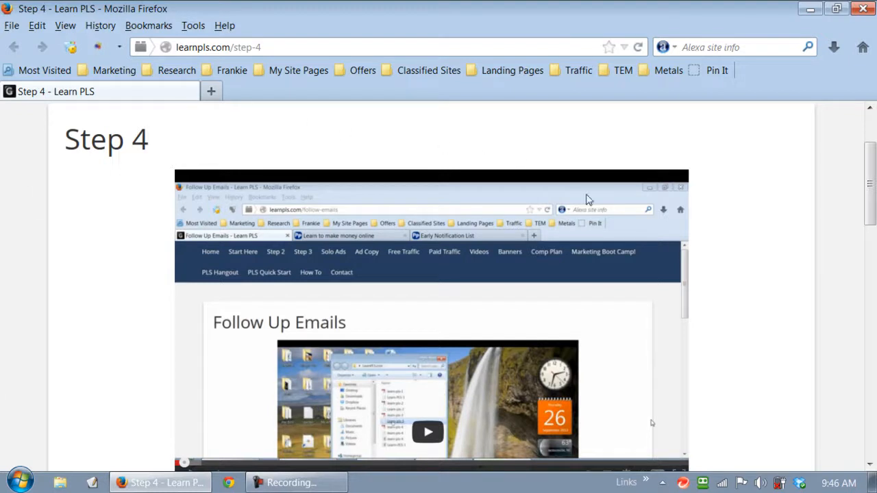
scroll(761, 263, "down", 3)
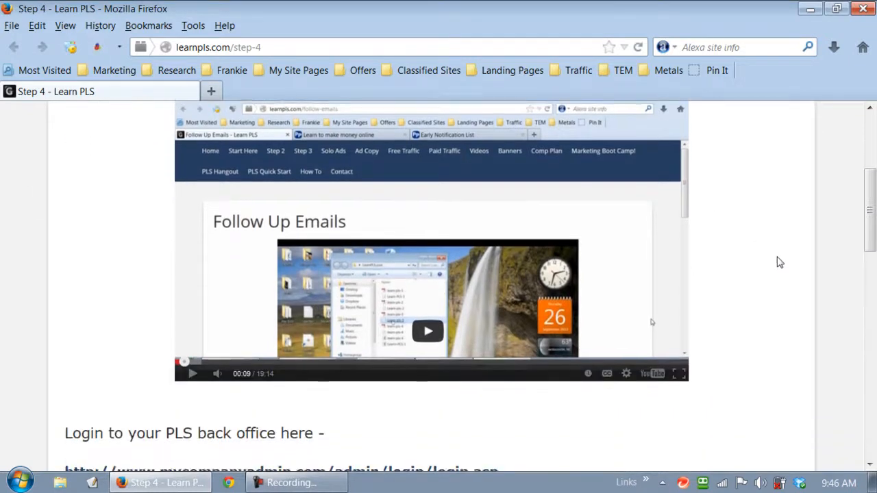
scroll(777, 261, "down", 3)
scroll(777, 261, "down", 3)
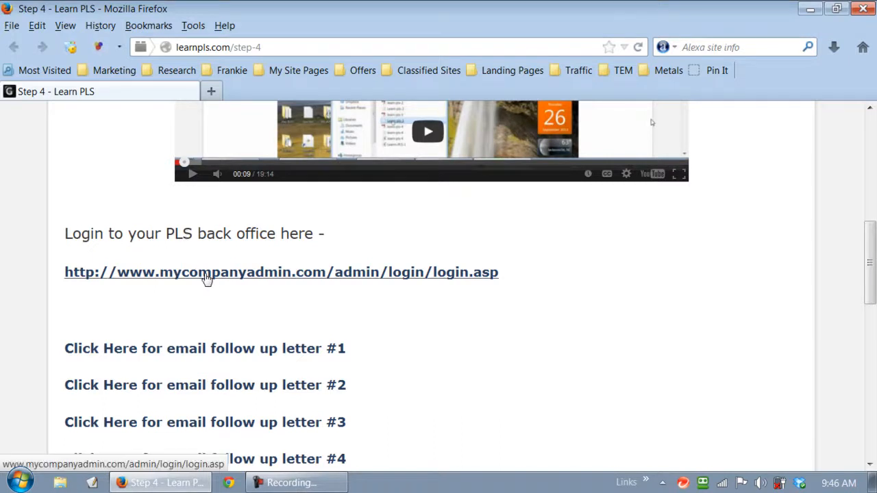
left_click(206, 273)
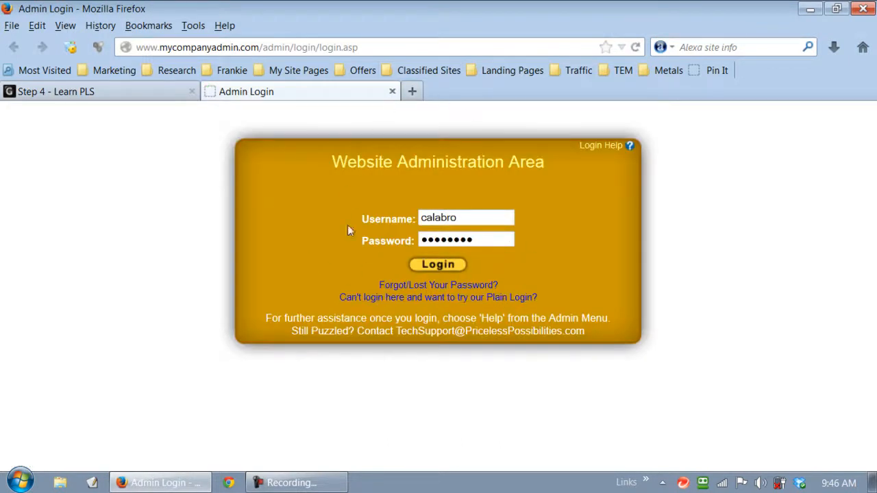
left_click(442, 269)
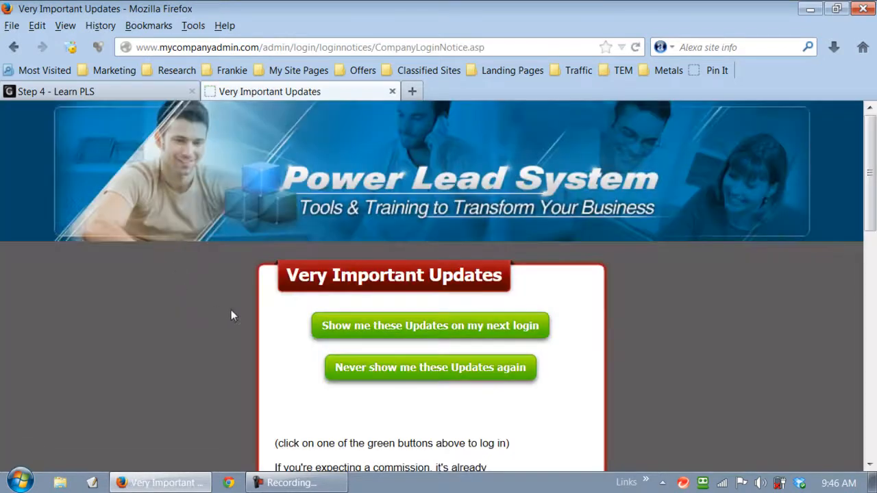
left_click(426, 335)
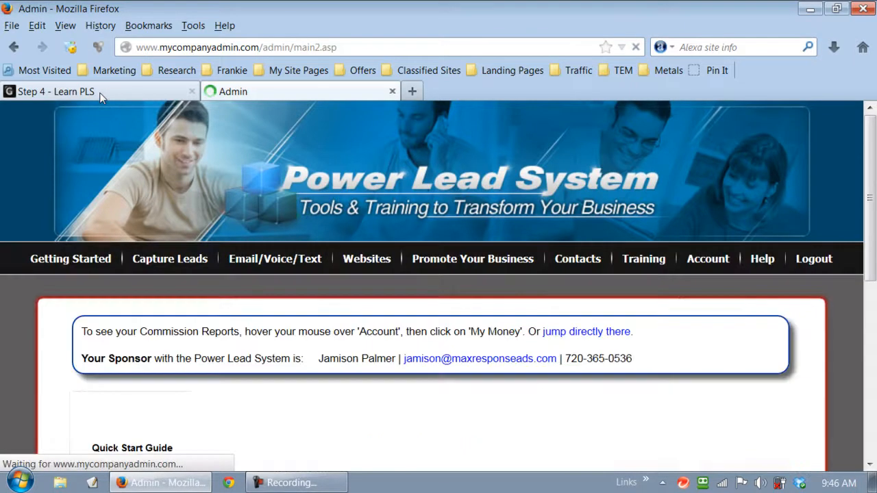
Return to the Step 4 page and examine its training video, back office link and the email follow up letter links #1 to #17
left_click(101, 92)
scroll(518, 332, "down", 3)
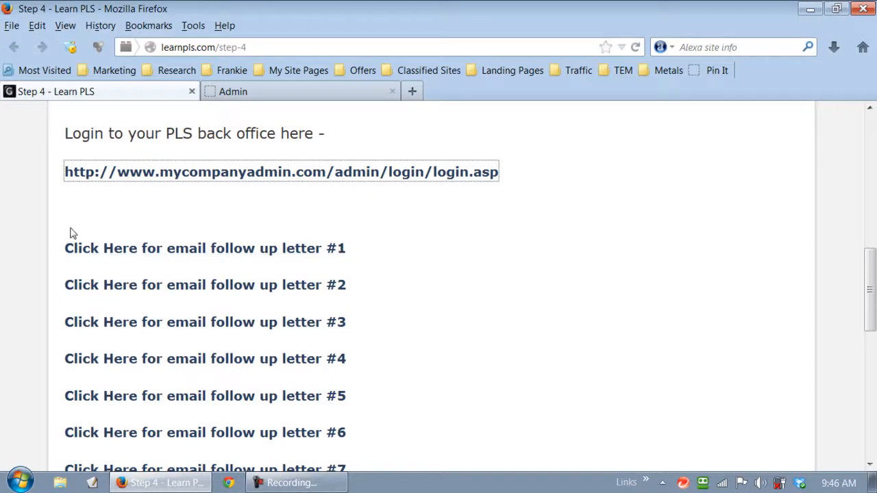
scroll(55, 239, "down", 11)
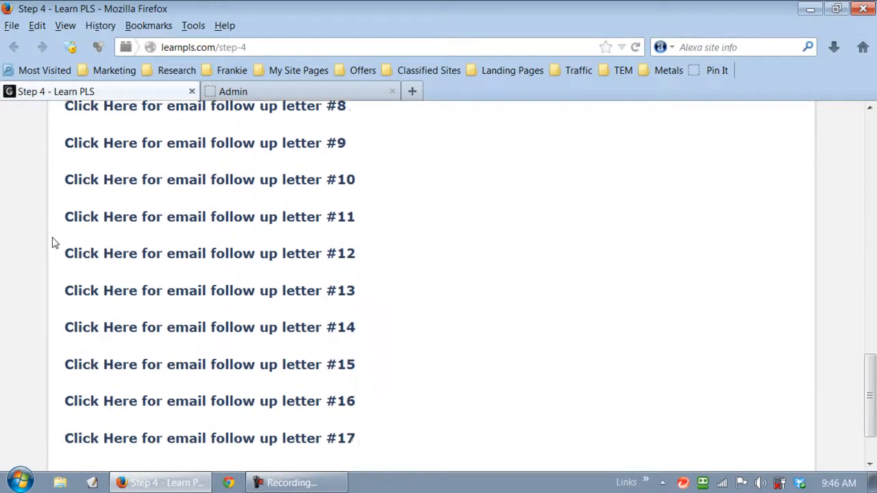
scroll(54, 243, "down", 2)
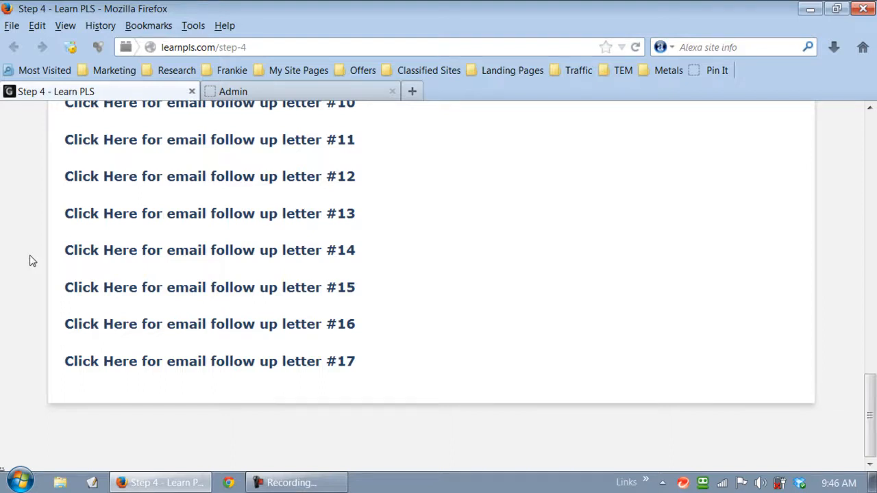
scroll(29, 261, "up", 10)
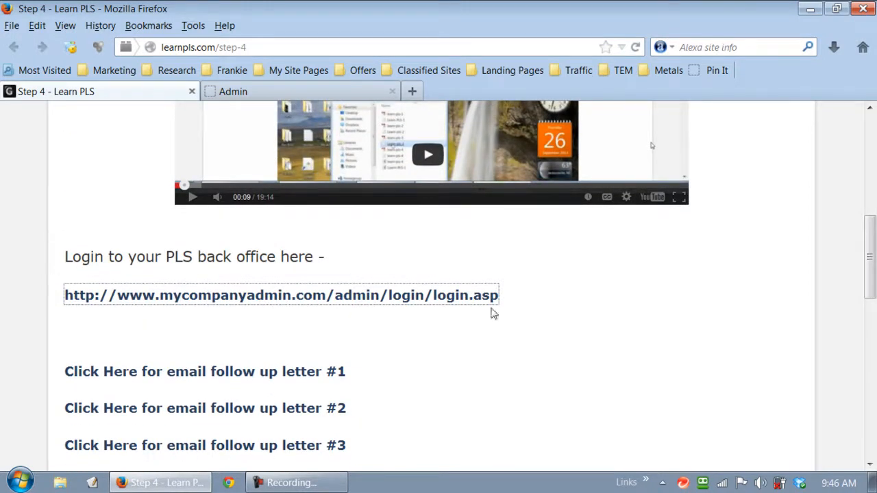
scroll(759, 316, "up", 3)
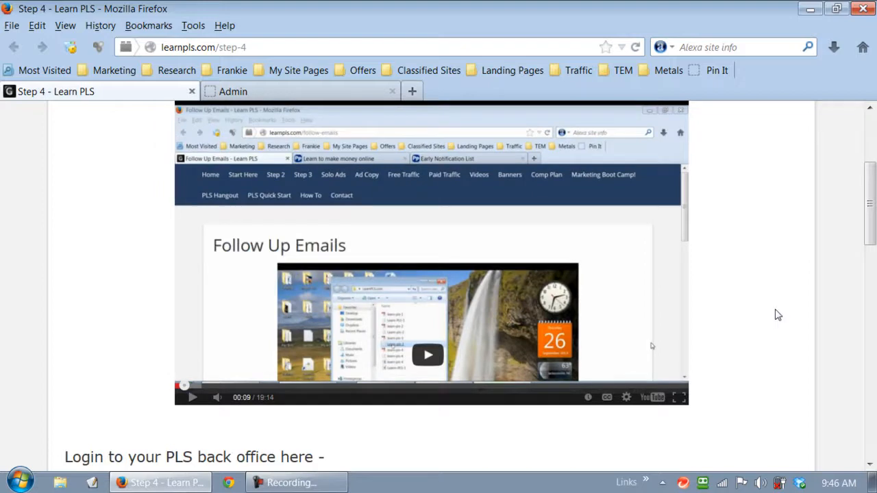
scroll(777, 313, "down", 2)
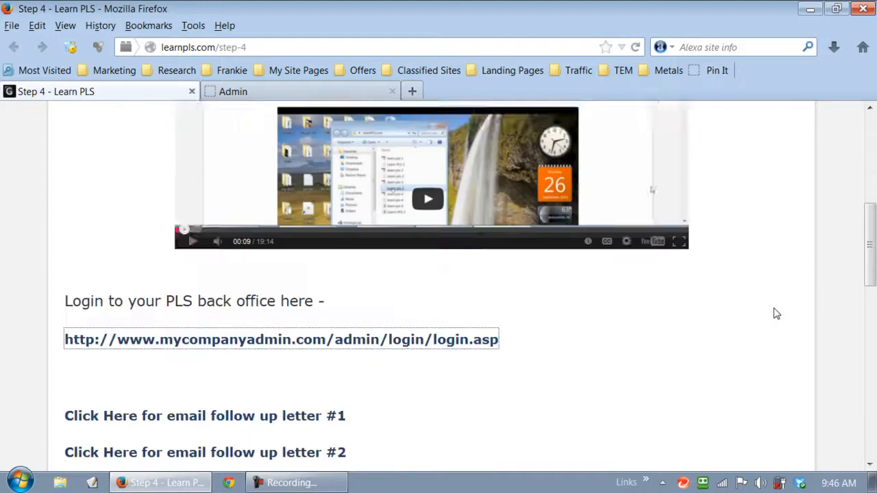
scroll(777, 314, "down", 8)
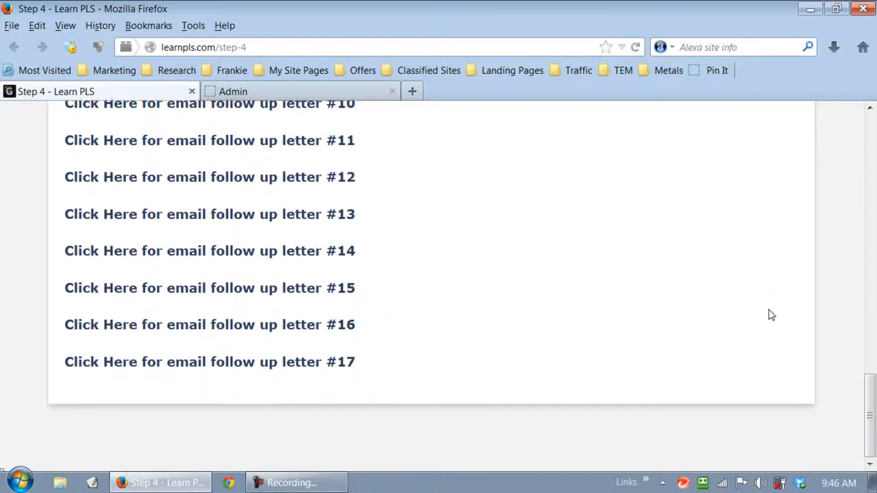
scroll(785, 320, "up", 2)
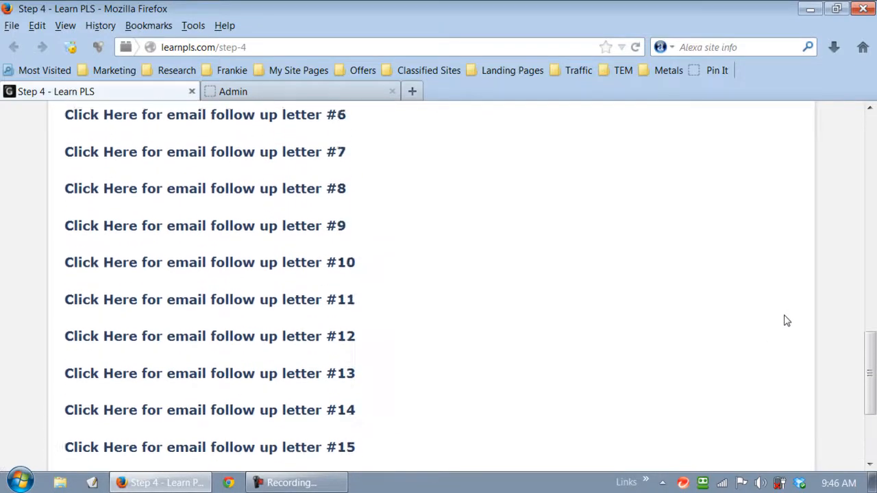
scroll(786, 321, "up", 8)
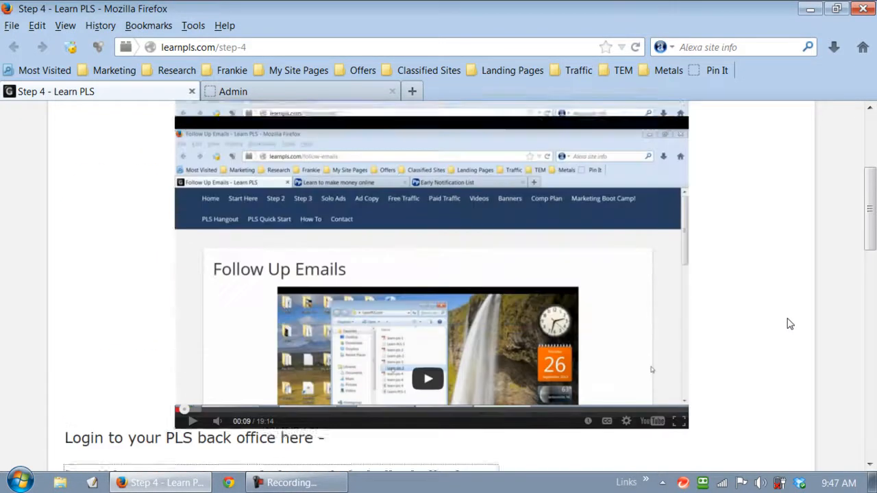
scroll(789, 323, "up", 2)
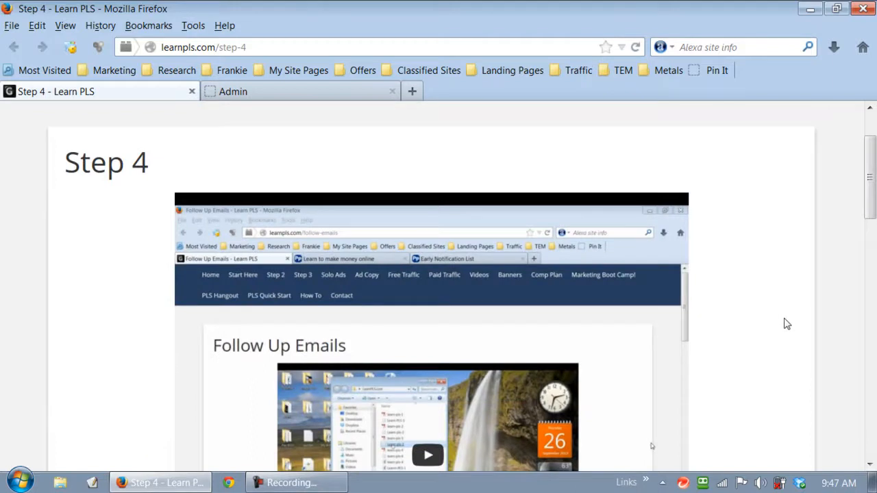
scroll(788, 331, "down", 8)
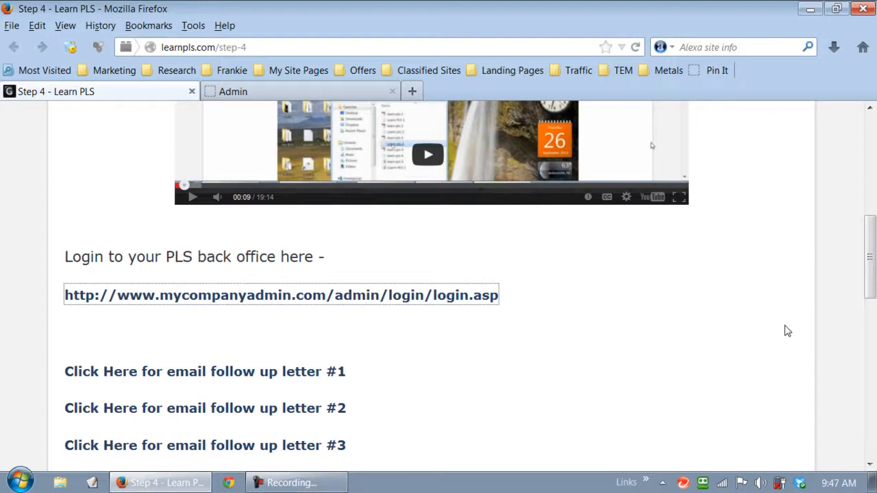
left_click(786, 331)
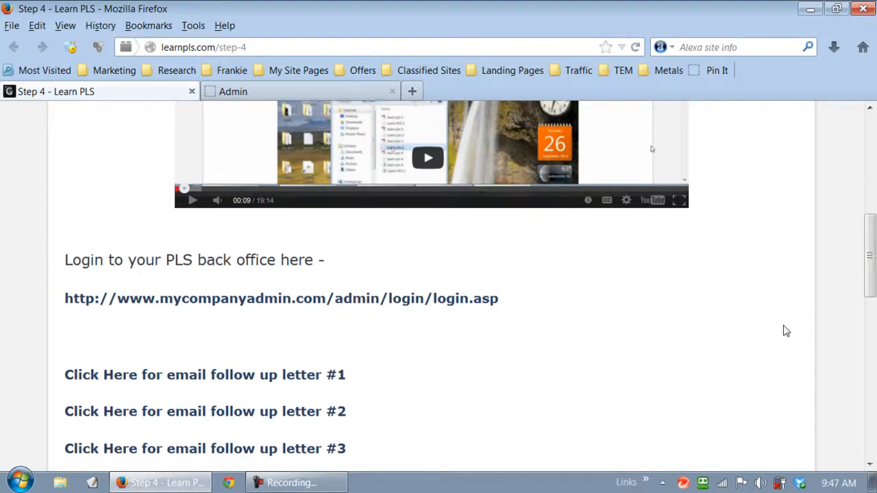
scroll(786, 331, "up", 3)
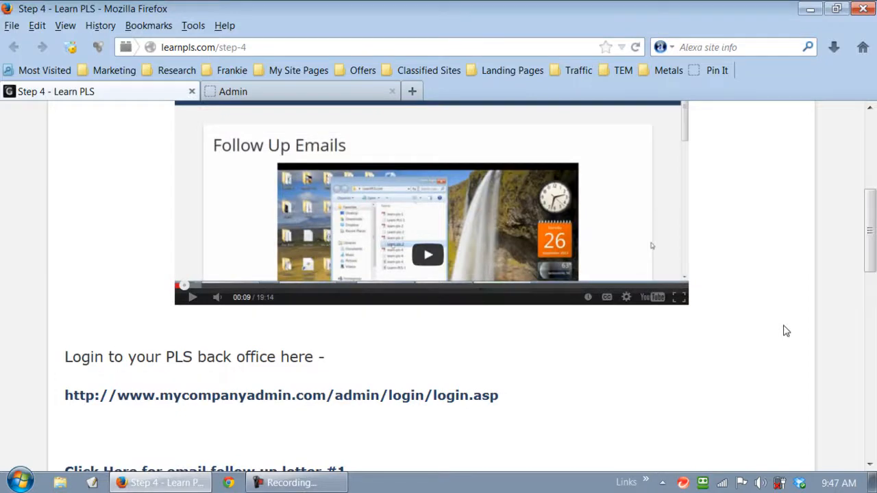
scroll(787, 331, "up", 8)
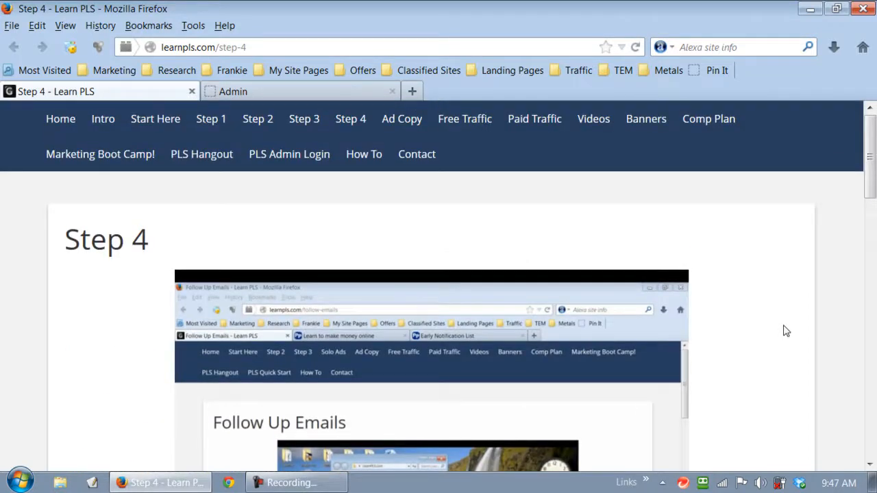
scroll(786, 331, "down", 6)
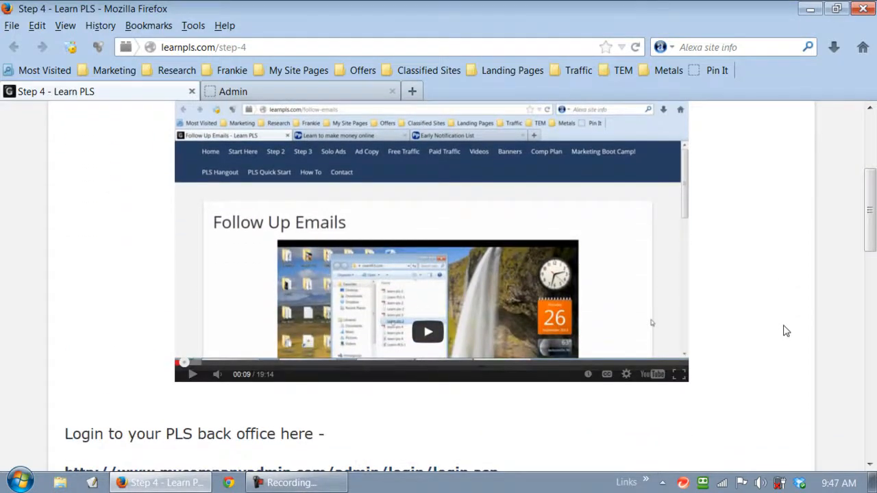
scroll(785, 330, "down", 7)
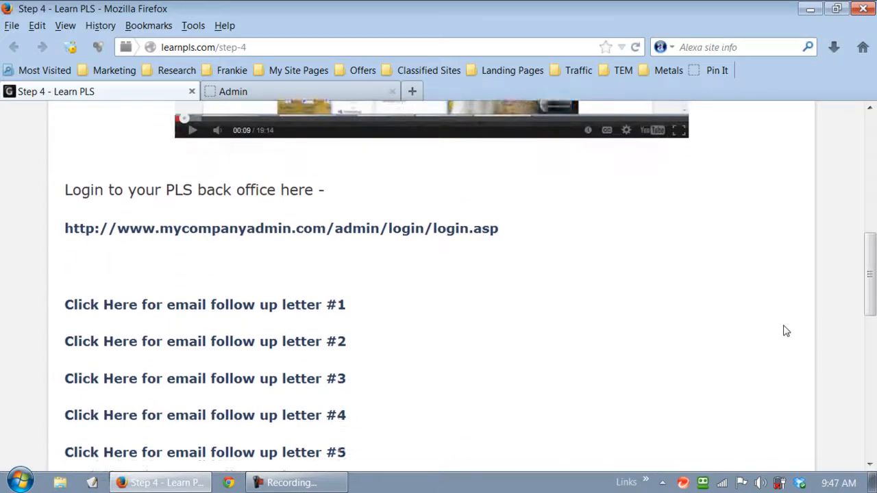
scroll(785, 330, "down", 5)
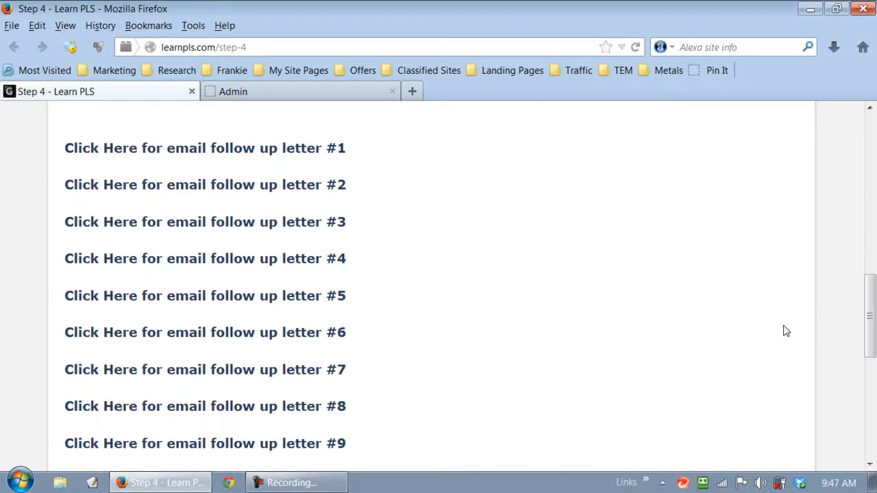
scroll(786, 331, "down", 11)
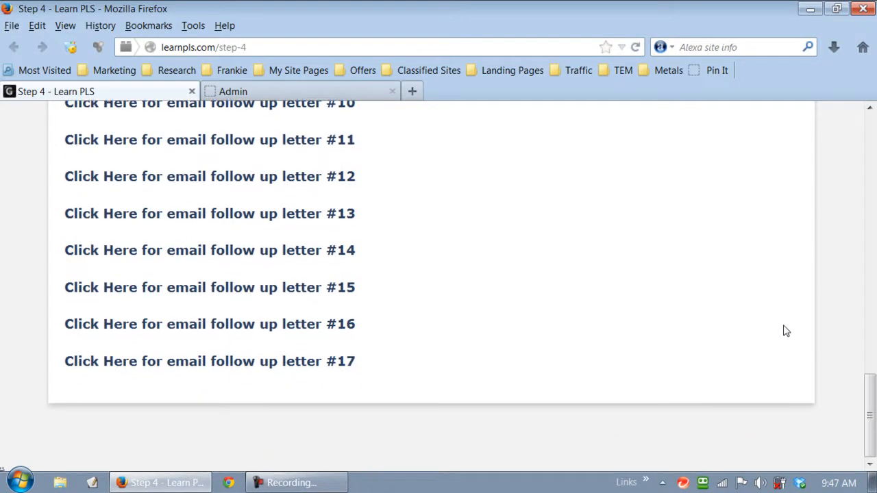
scroll(786, 331, "up", 15)
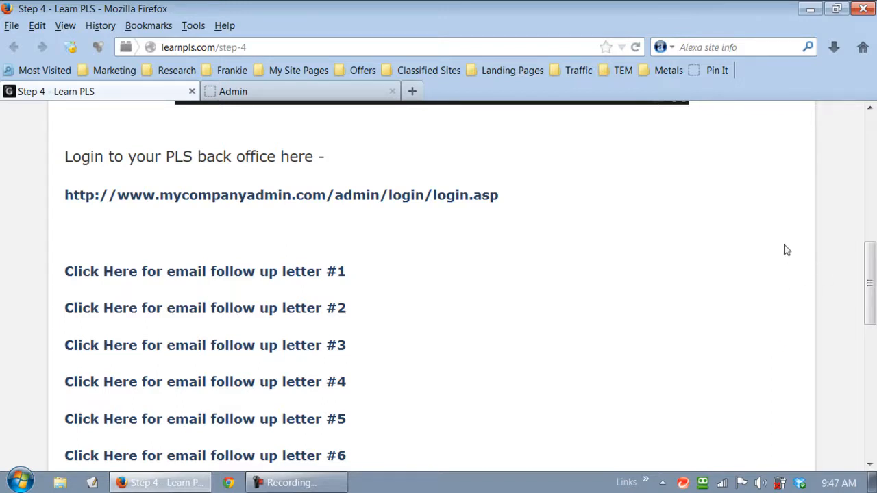
scroll(737, 248, "up", 3)
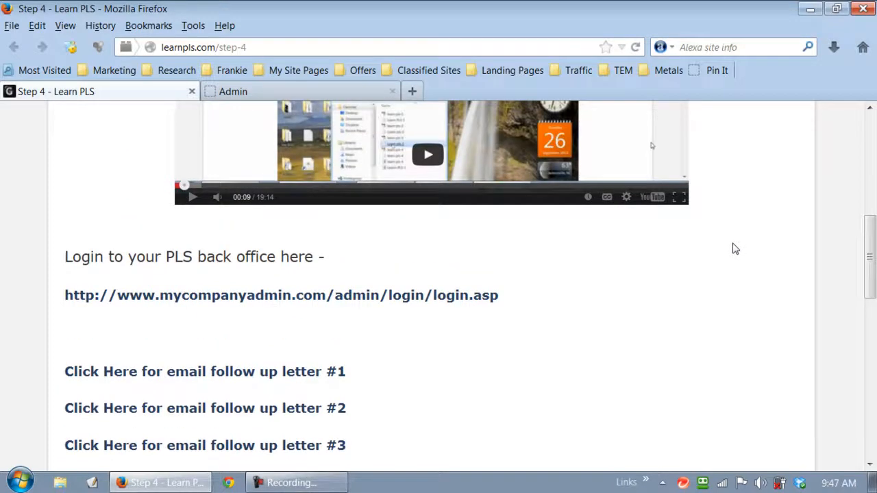
scroll(323, 103, "up", 8)
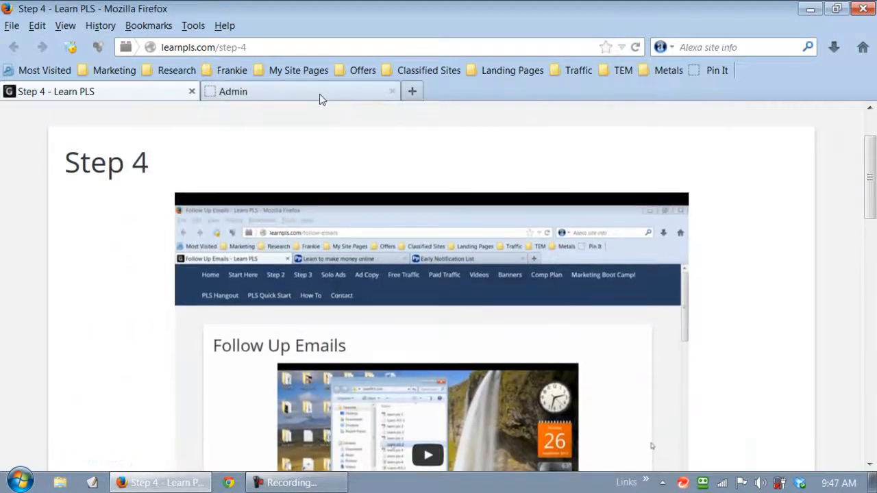
Switch to the PLS back office and open the page for adding a new email campaign
left_click(319, 95)
scroll(763, 331, "down", 1)
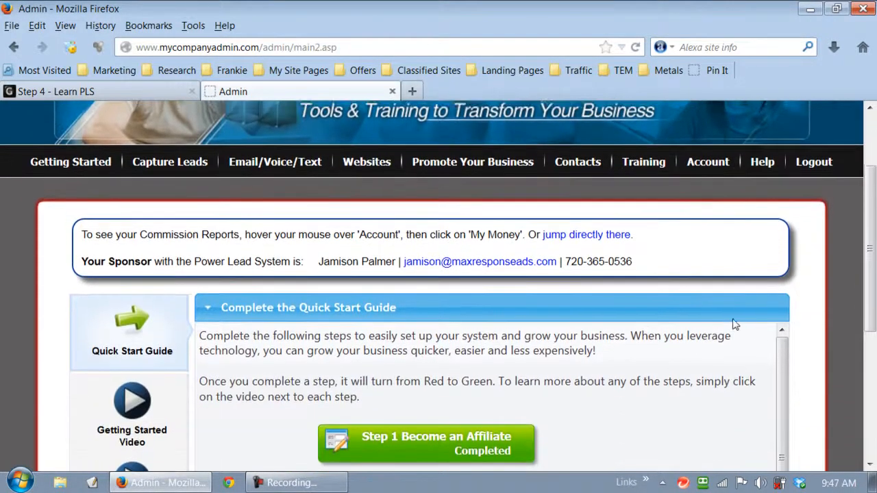
scroll(438, 155, "up", 1)
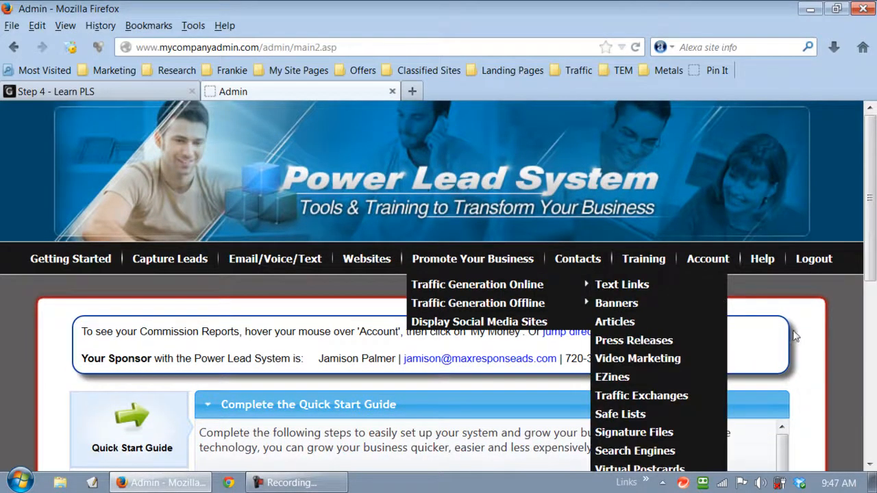
mouse_move(382, 267)
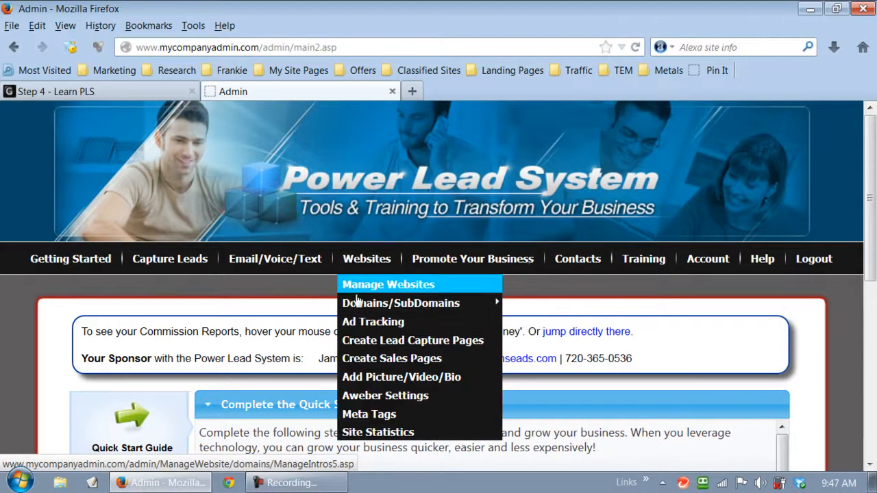
scroll(284, 272, "down", 1)
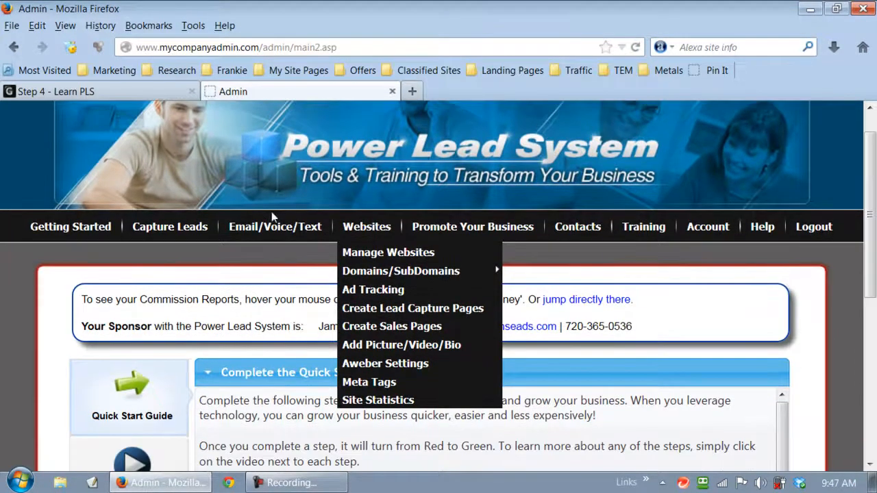
scroll(271, 211, "down", 2)
mouse_move(277, 161)
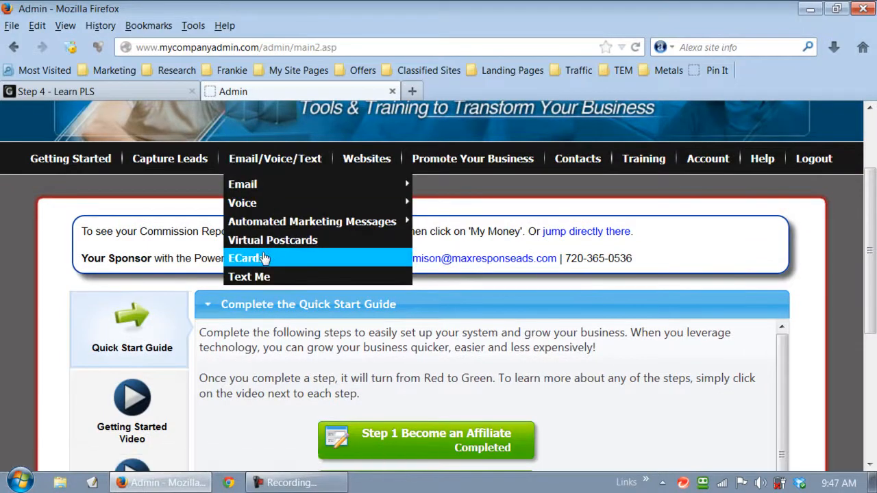
mouse_move(307, 186)
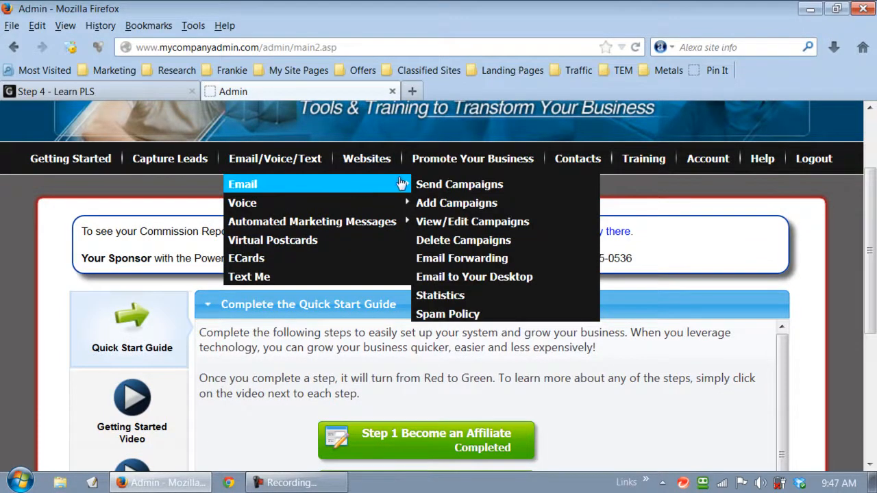
left_click(482, 203)
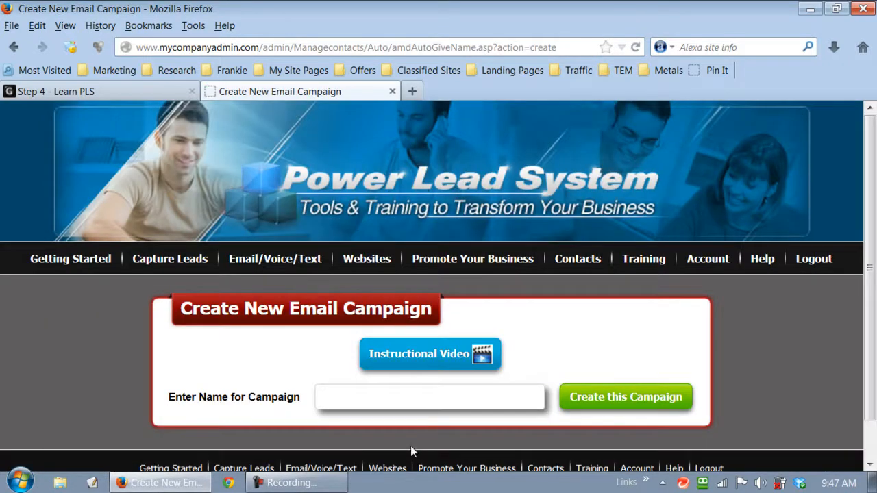
Create an email campaign named "VIP Campaign", choosing to create your own campaign instead of copying an existing one
left_click(440, 404)
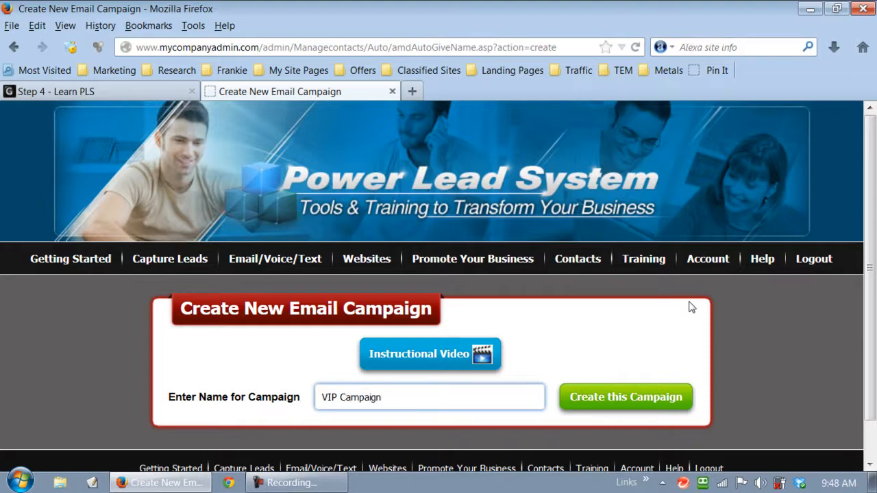
left_click(630, 395)
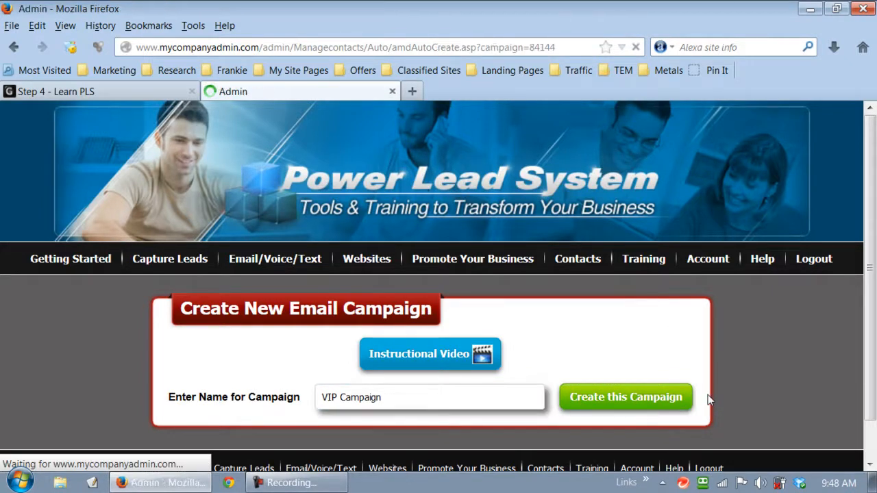
scroll(706, 402, "down", 1)
scroll(706, 404, "down", 3)
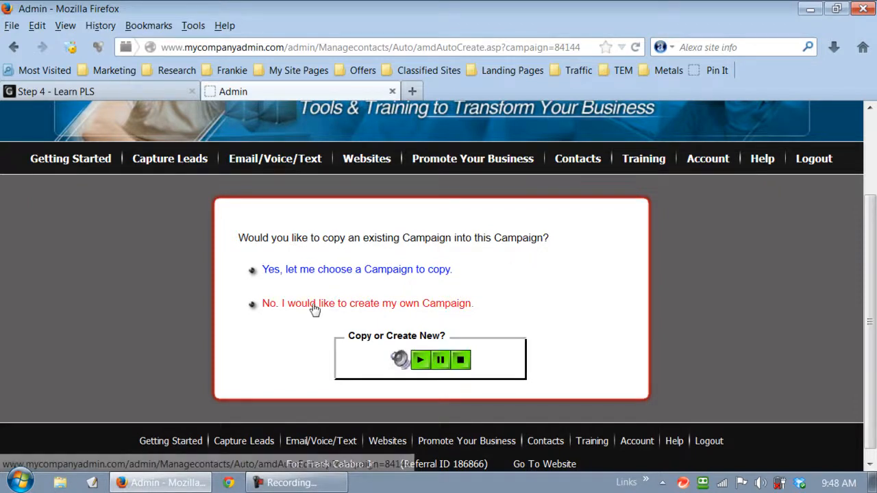
left_click(353, 310)
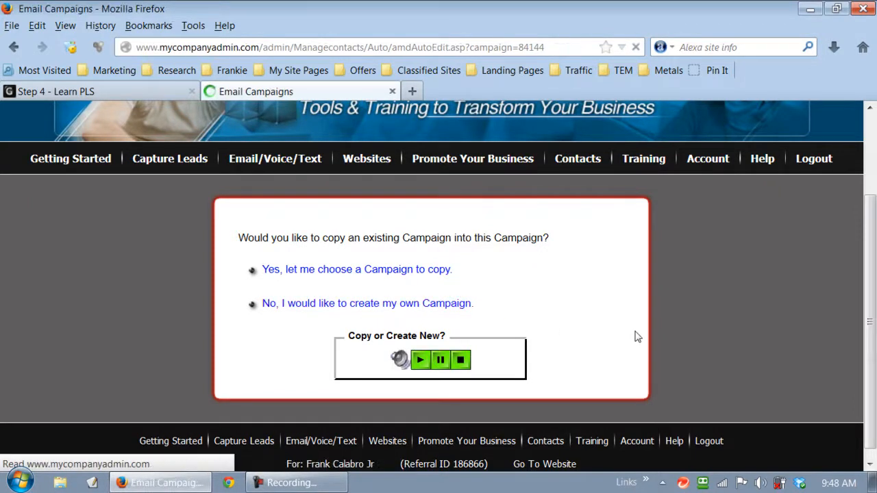
Start adding a new email to the VIP Campaign, up to the entry of its subject
scroll(713, 352, "down", 3)
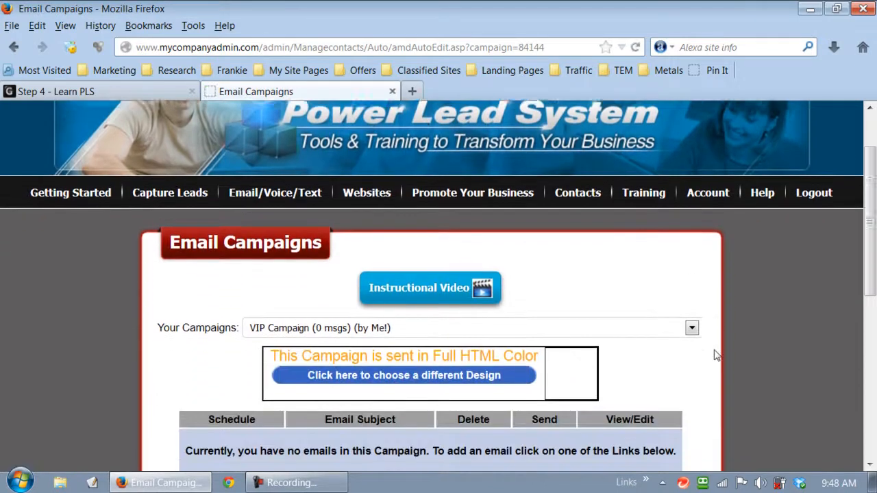
scroll(716, 355, "down", 2)
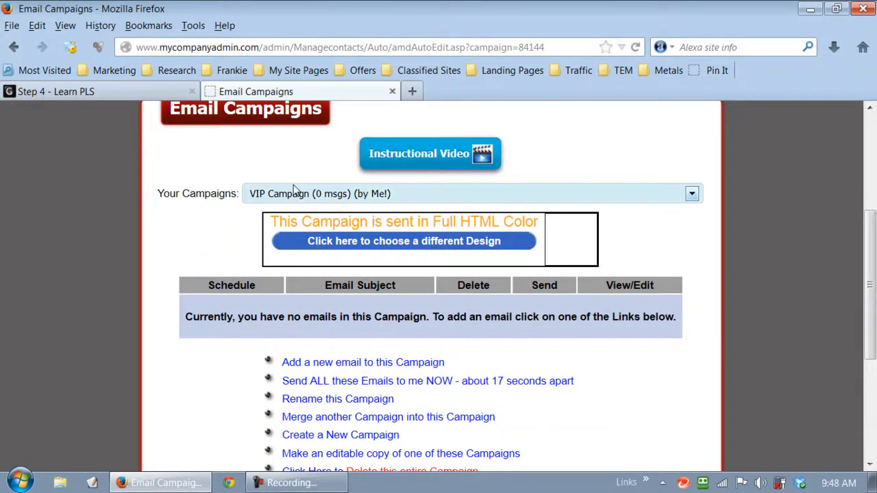
scroll(182, 256, "down", 3)
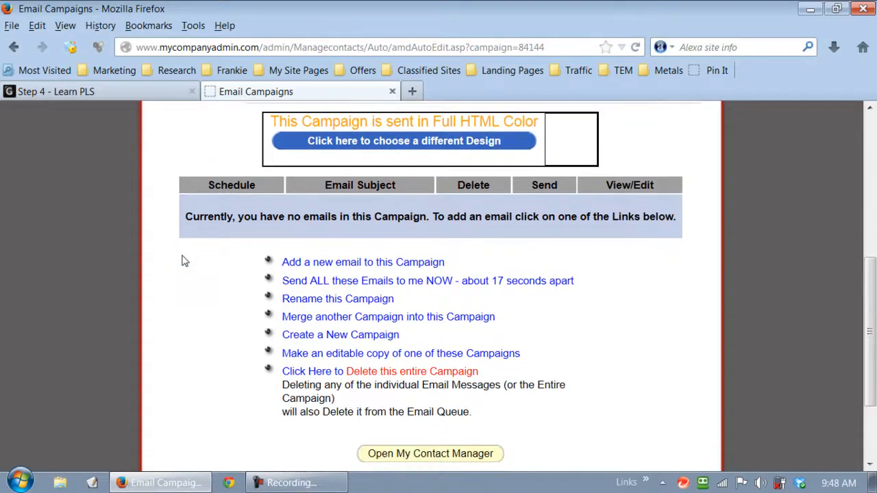
left_click(393, 265)
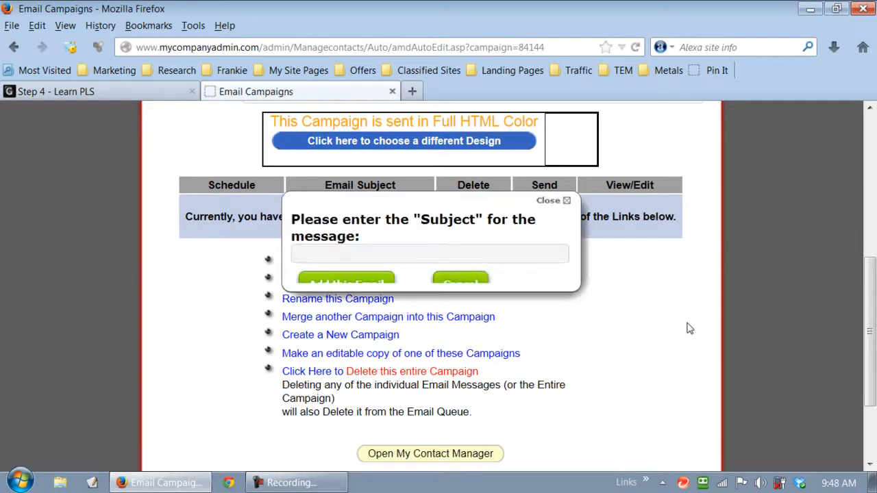
left_click(496, 255)
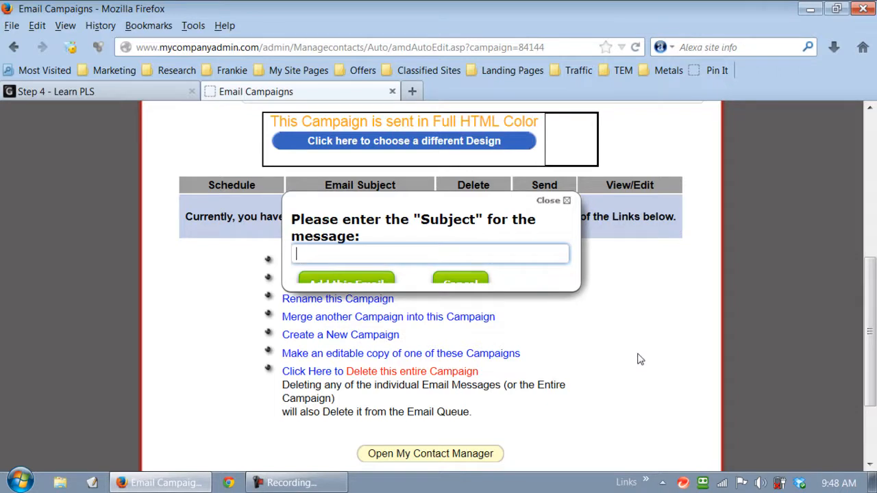
Open email follow up letter #2 from the Learn PLS Step 4 page and locate its subject line
left_click(78, 94)
scroll(613, 295, "down", 3)
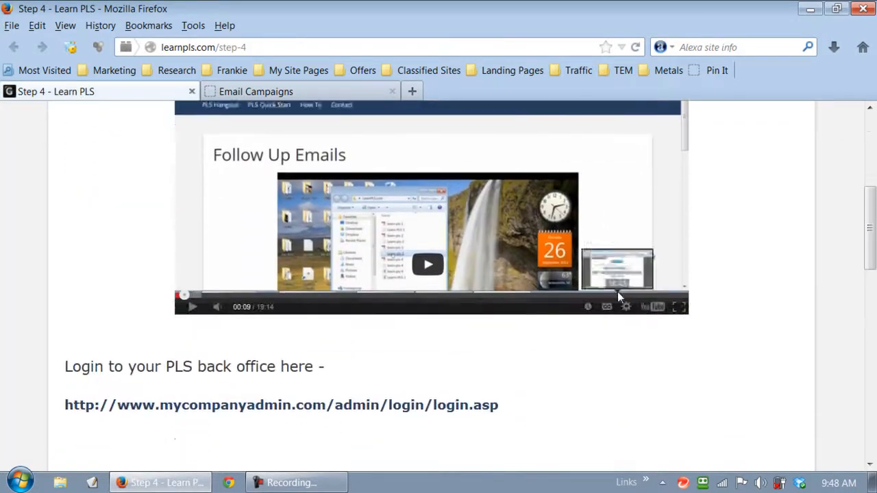
scroll(617, 294, "down", 5)
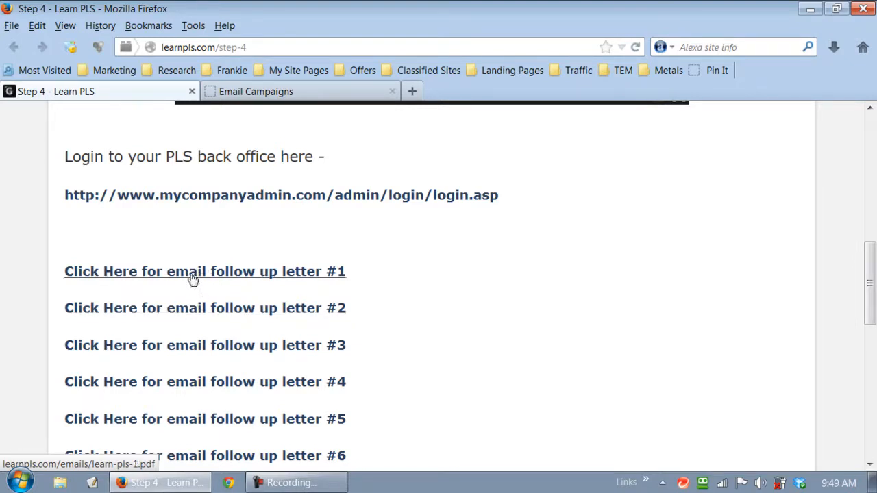
left_click(187, 313)
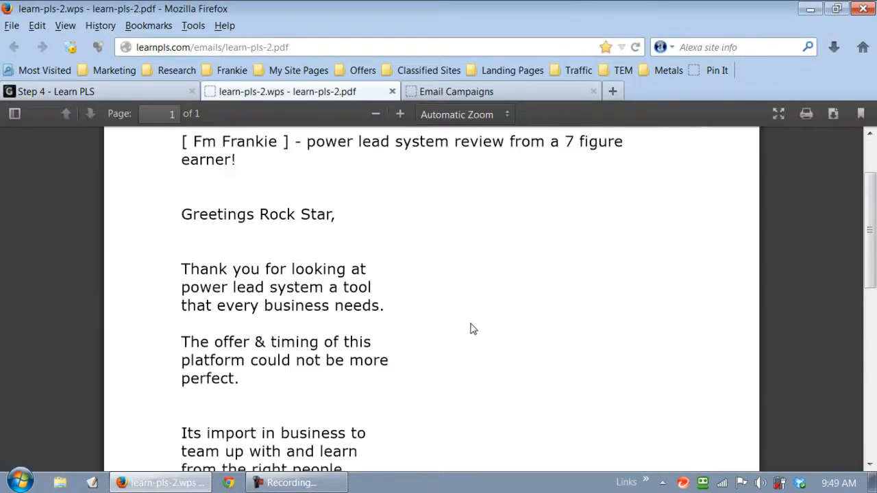
scroll(470, 327, "up", 2)
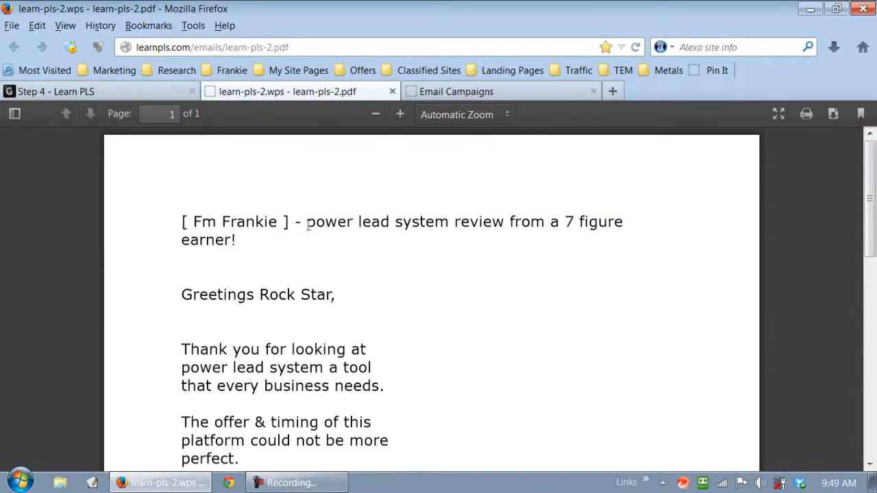
left_click(470, 91)
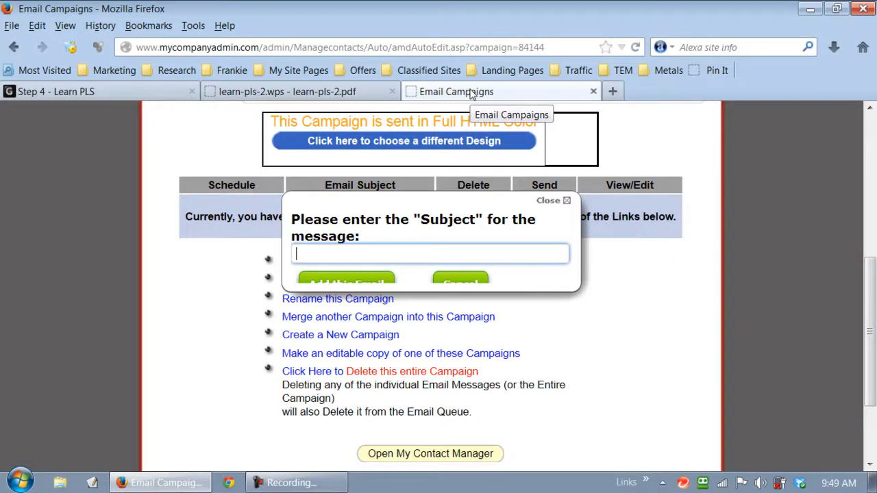
left_click(337, 93)
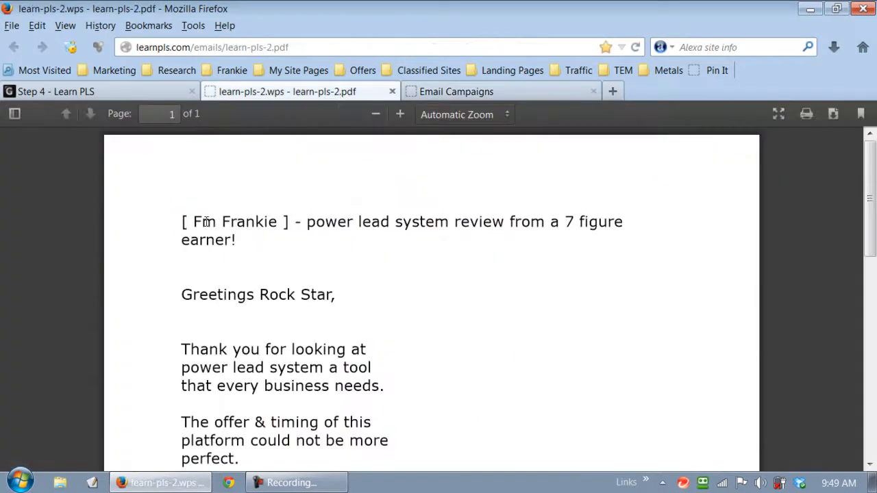
Copy the subject line of letter #2 into the new email's subject and add the email to the campaign
left_click_drag(183, 223, 240, 239)
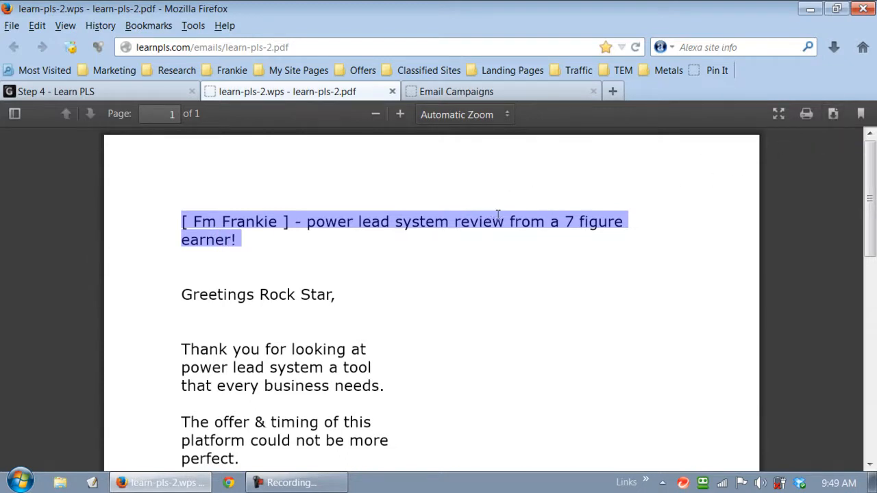
right_click(450, 223)
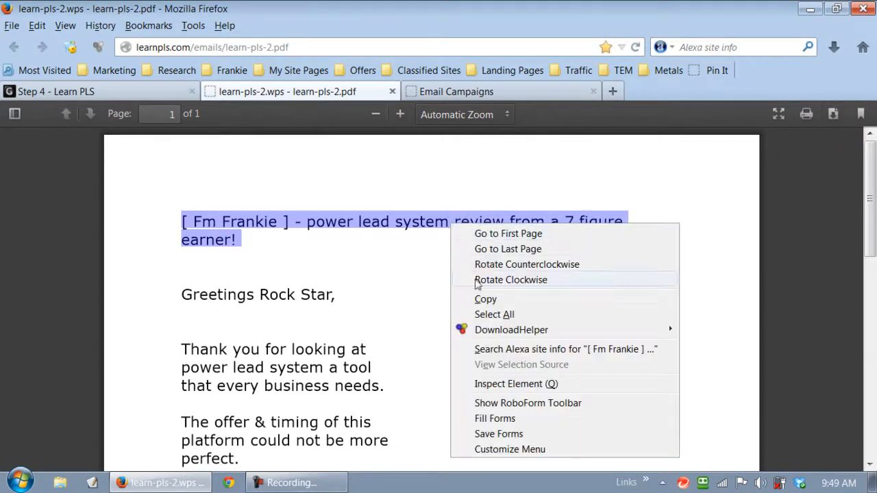
left_click(484, 300)
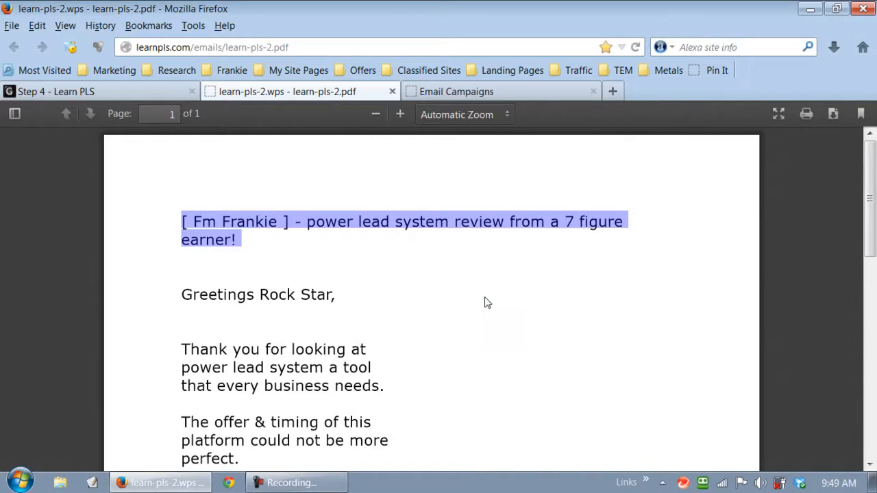
left_click(477, 93)
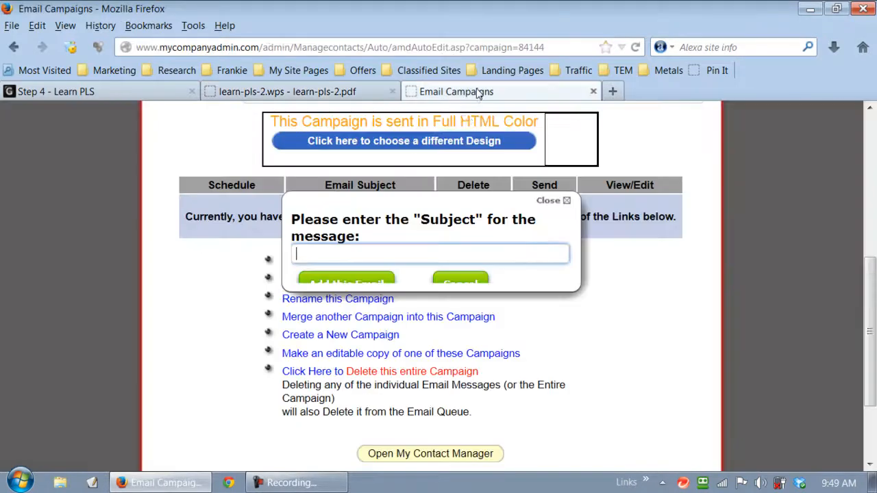
right_click(336, 254)
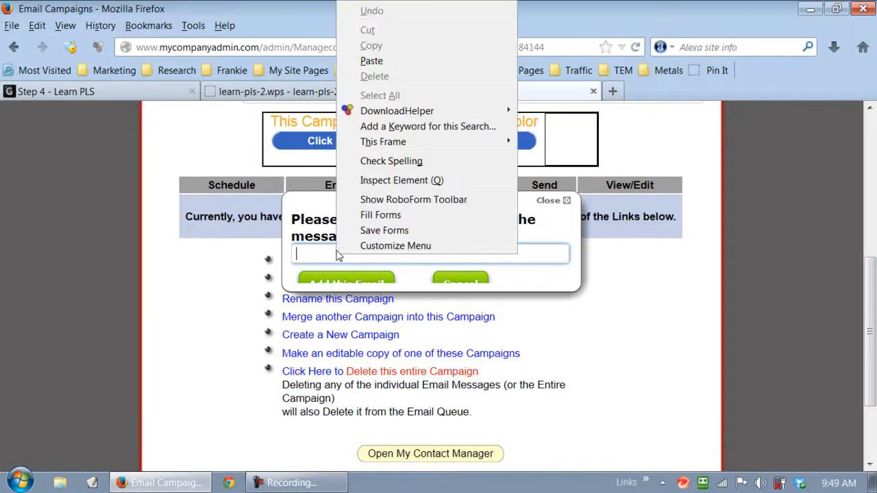
left_click(373, 61)
left_click(341, 282)
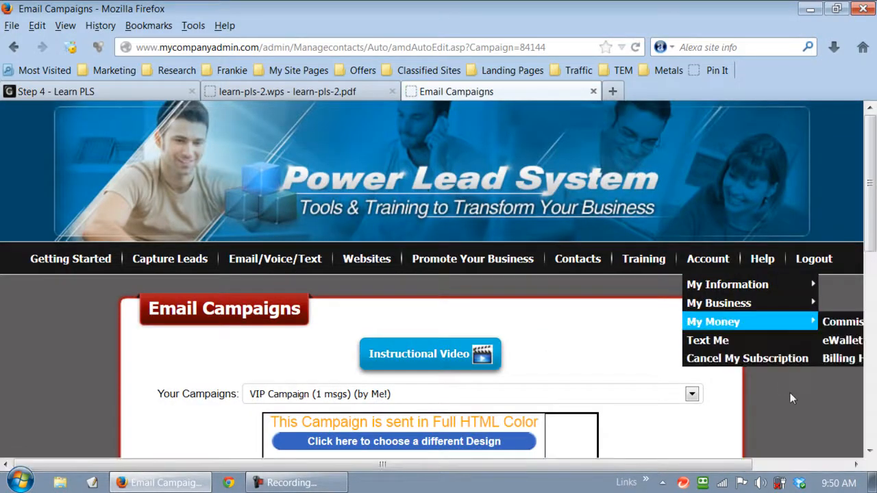
Open the newly added VIP Campaign email for editing in the Autoresponder Campaign Editor
scroll(792, 396, "down", 3)
scroll(793, 394, "down", 3)
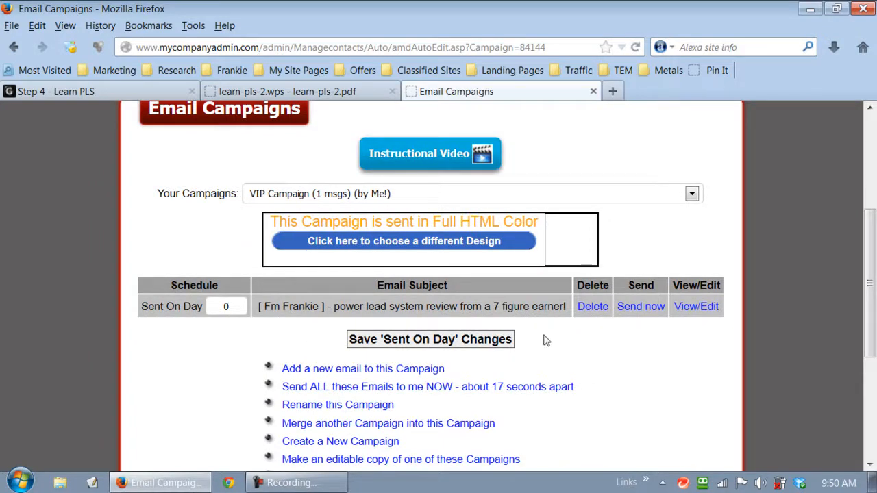
scroll(705, 354, "down", 3)
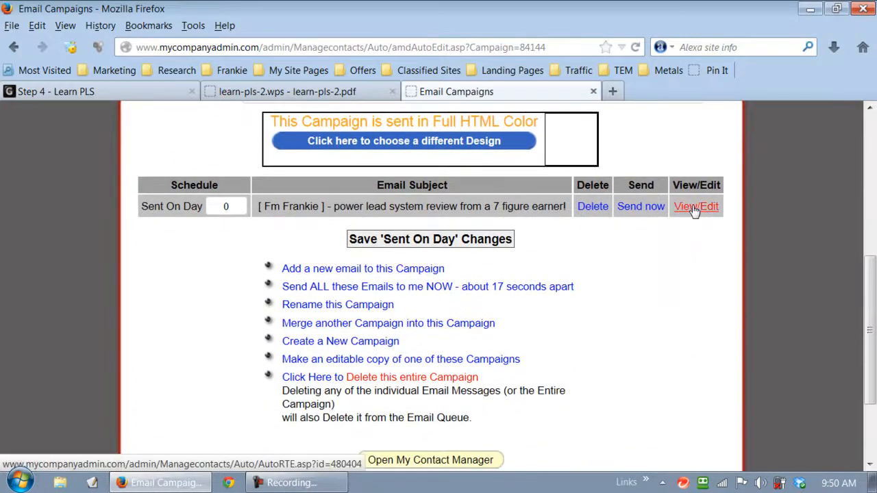
left_click(695, 208)
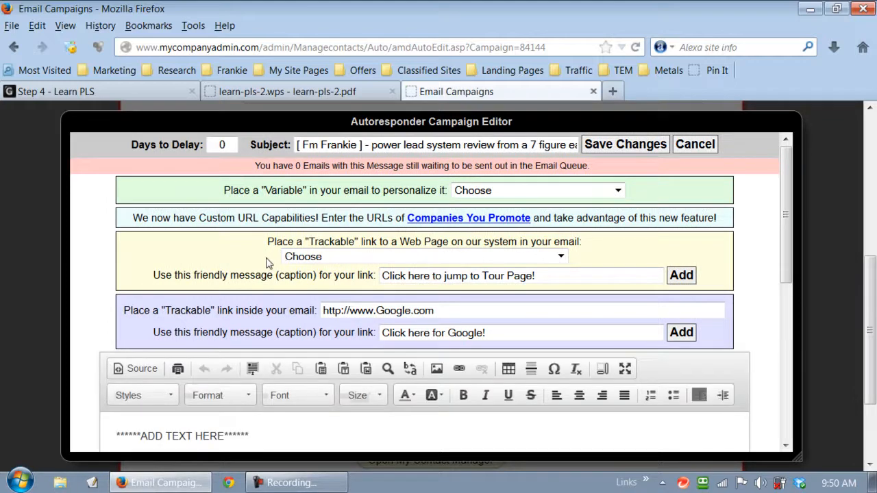
Delete the "ADD TEXT HERE" placeholder from the email's body
scroll(267, 264, "down", 3)
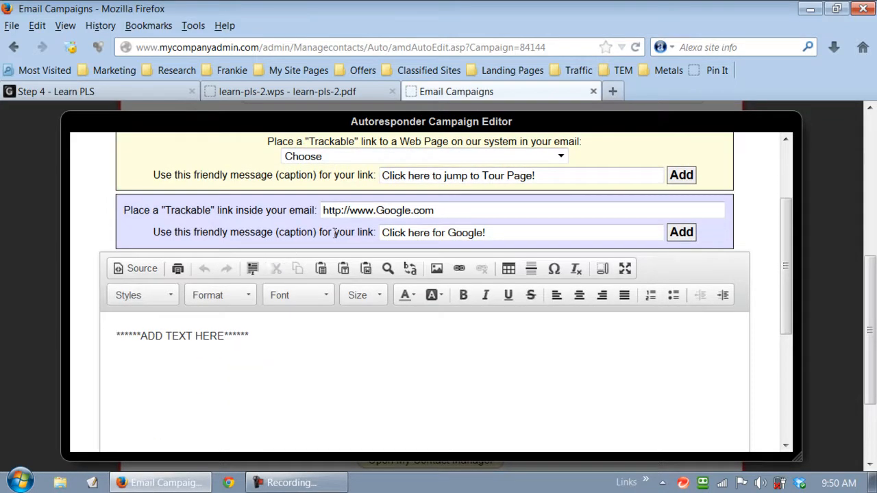
scroll(357, 236, "up", 3)
scroll(356, 236, "down", 6)
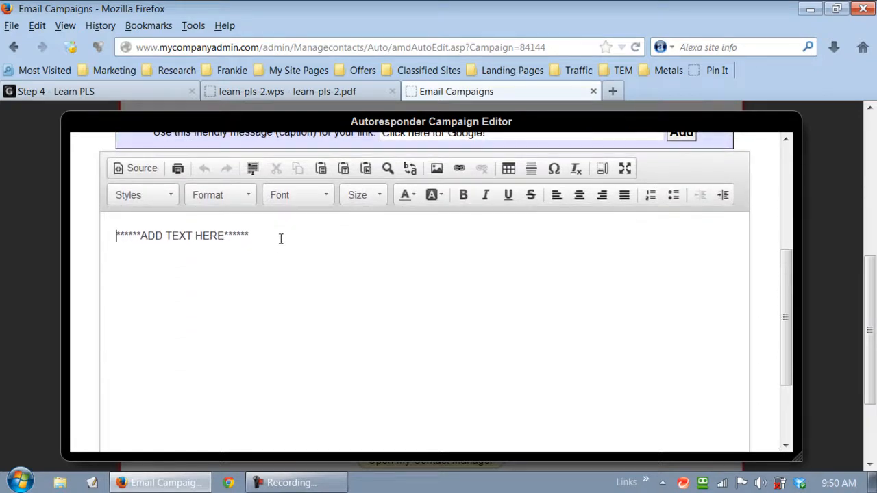
left_click_drag(281, 238, 115, 235)
key("Delete")
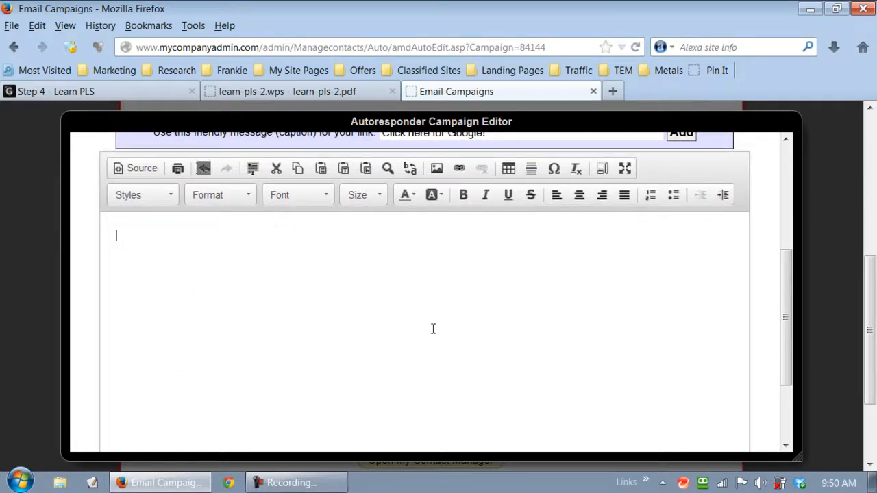
scroll(474, 366, "up", 3)
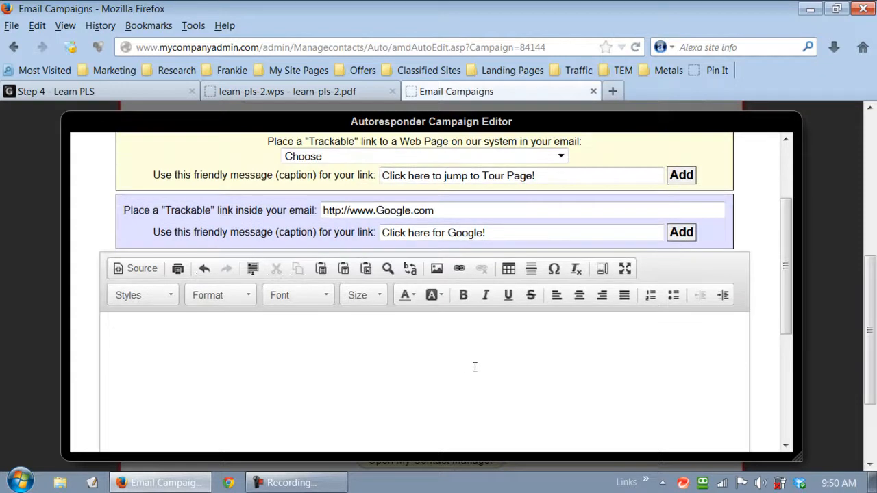
Return to the PDF of letter #2 and bring its greeting and opening paragraphs into view
left_click(328, 91)
scroll(605, 297, "down", 3)
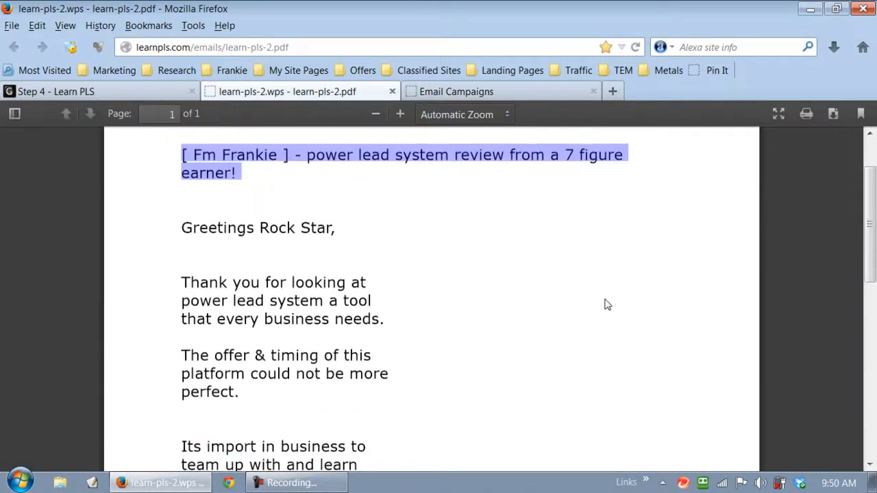
left_click_drag(184, 211, 343, 413)
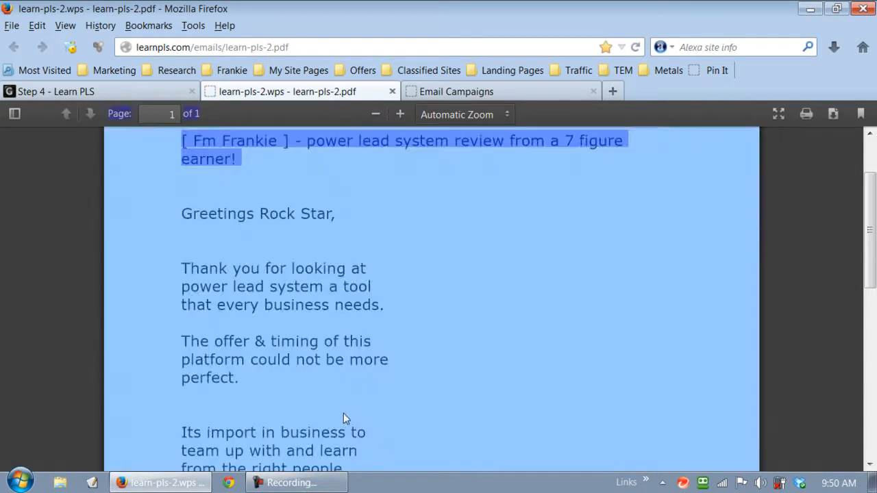
scroll(497, 350, "down", 1)
left_click(500, 345)
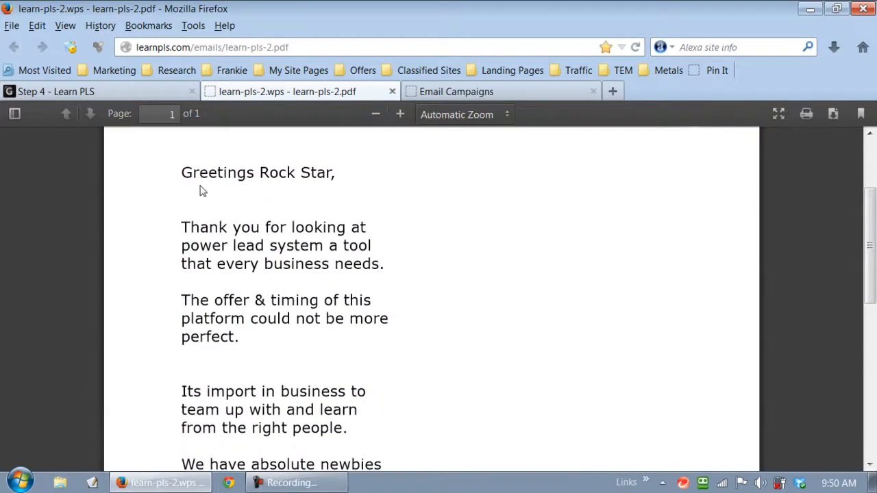
left_click_drag(183, 173, 307, 299)
left_click(318, 344)
left_click_drag(336, 380, 364, 440)
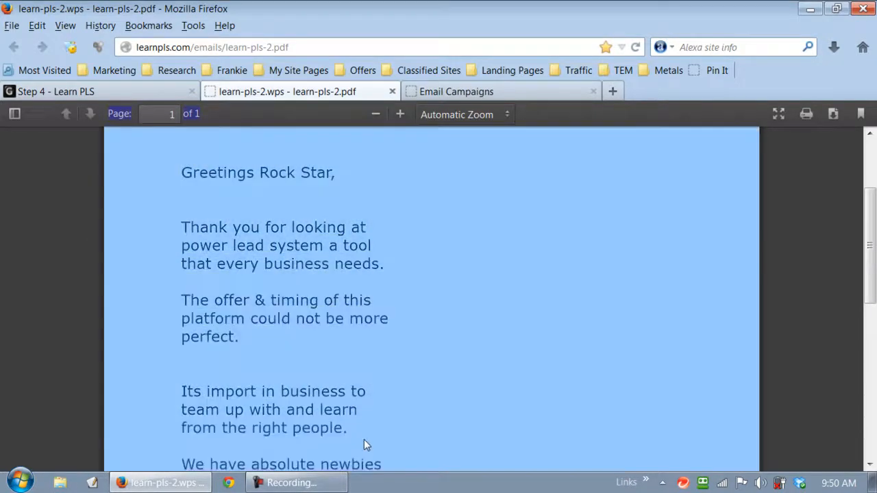
scroll(479, 390, "down", 8)
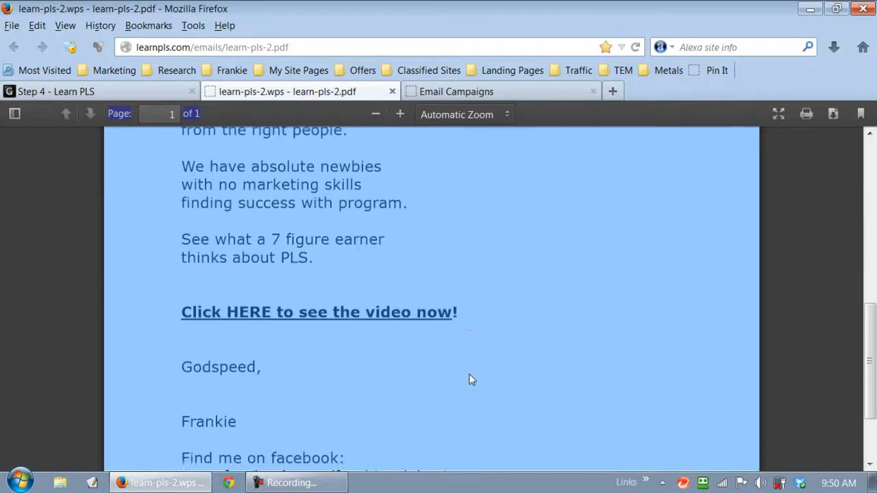
left_click(556, 341)
Copy the full text of letter #2 from its PDF and return to the Autoresponder Campaign Editor
scroll(550, 348, "down", 2)
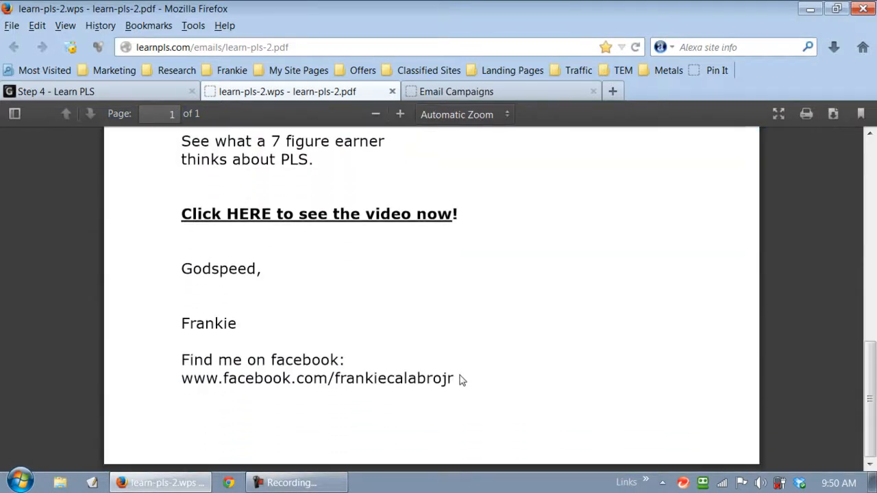
mouse_move(462, 380)
left_mouse_down()
mouse_move(304, 362)
mouse_move(454, 378)
left_mouse_up()
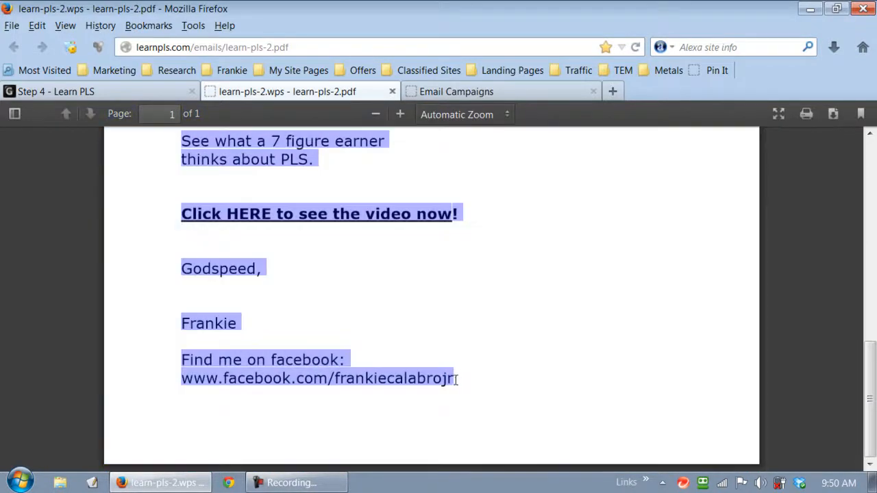
right_click(318, 366)
left_click(359, 201)
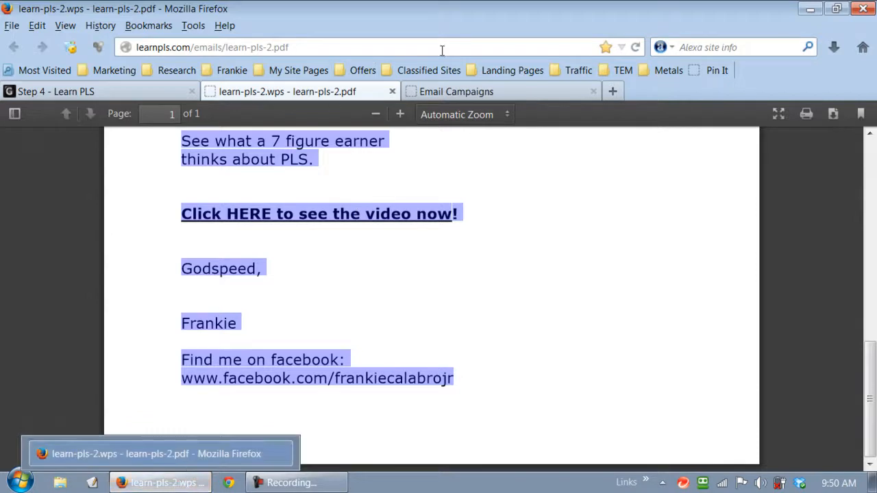
left_click(475, 91)
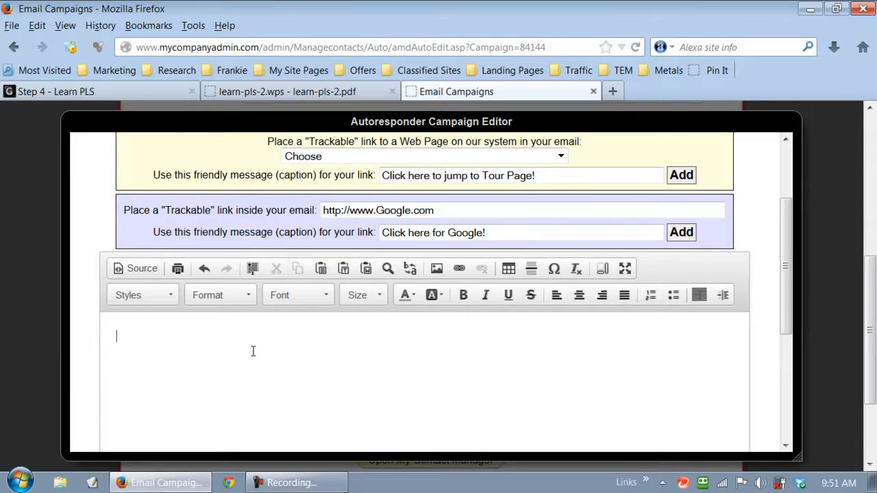
Try pasting the copied letter directly into the email's body, and clear the body after checking its formatting
key("ctrl+v")
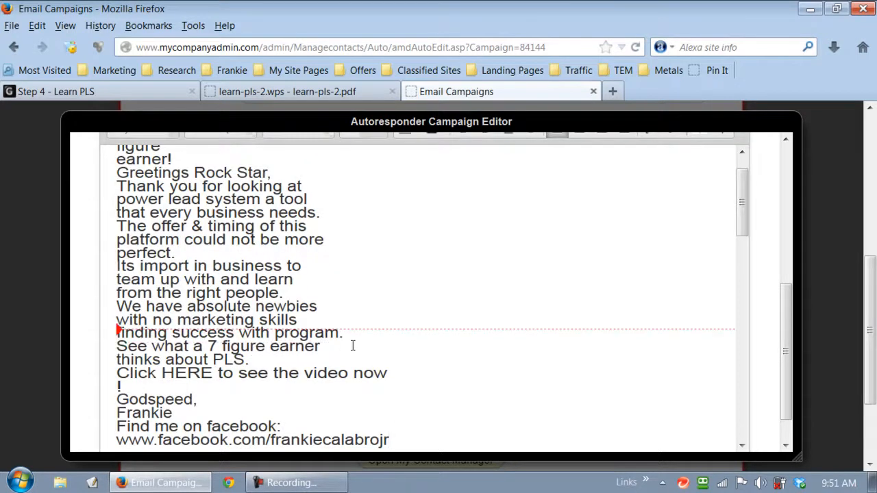
scroll(556, 358, "up", 1)
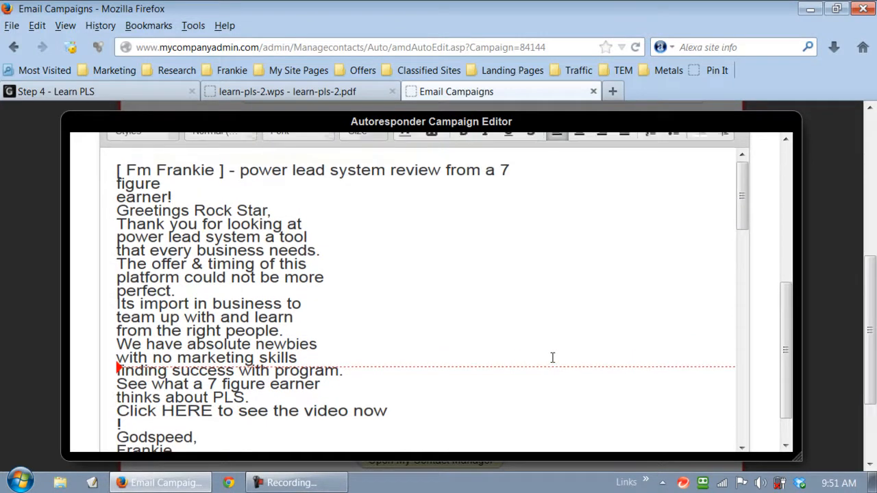
scroll(552, 356, "up", 3)
scroll(547, 365, "down", 1)
scroll(548, 365, "down", 5)
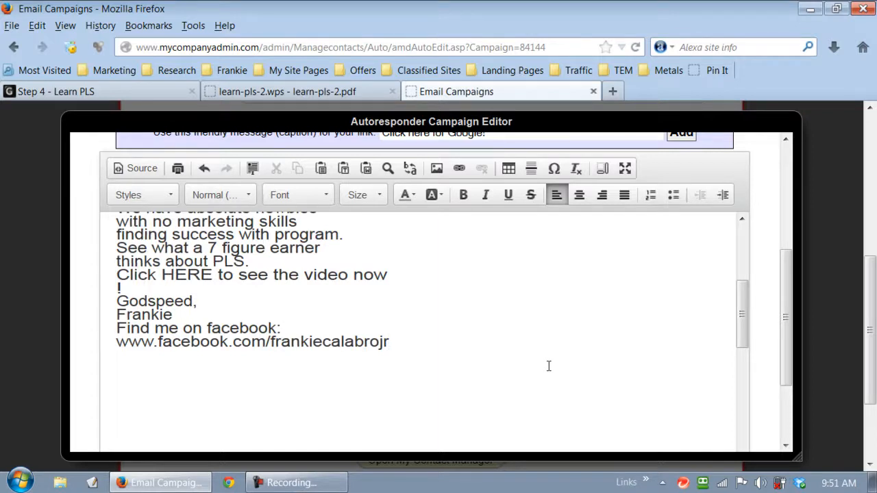
key("ctrl+a")
key("Delete")
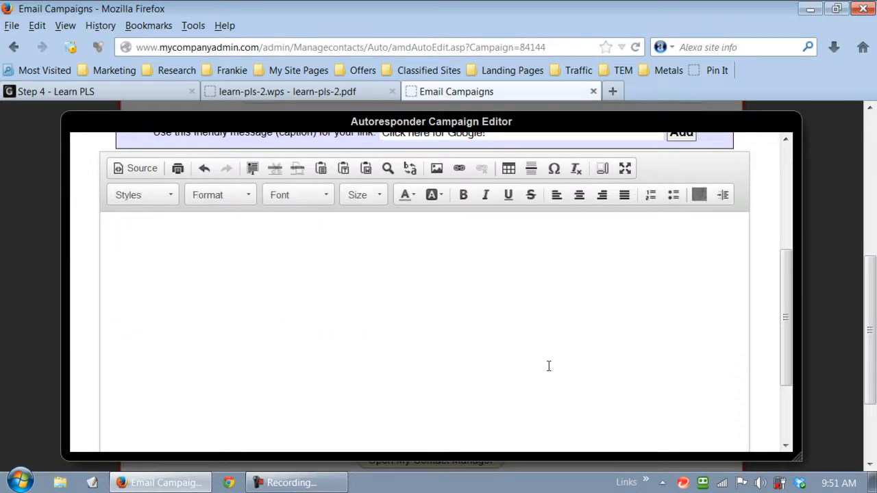
Insert the copied letter into the empty email body using Paste from Word
scroll(548, 366, "up", 3)
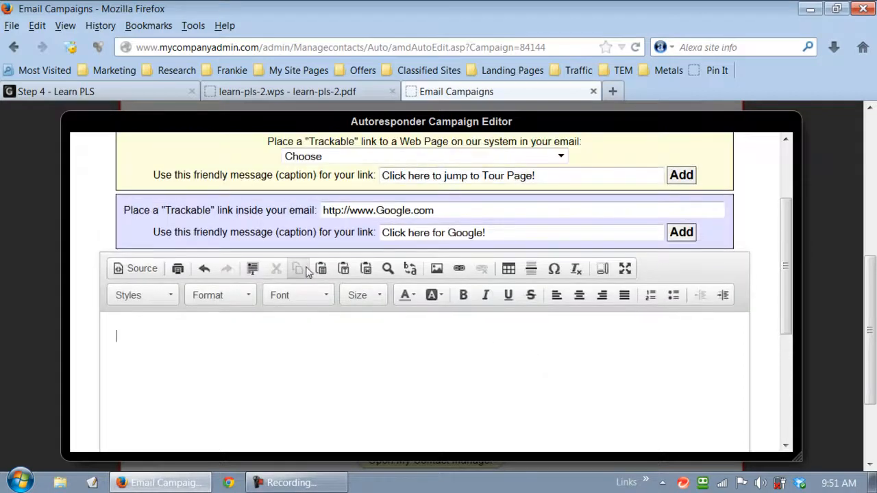
left_click(366, 270)
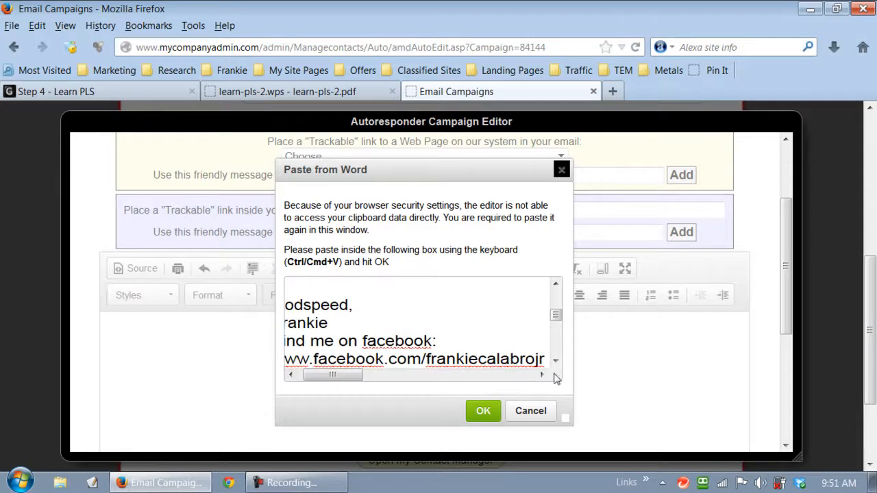
left_click(483, 412)
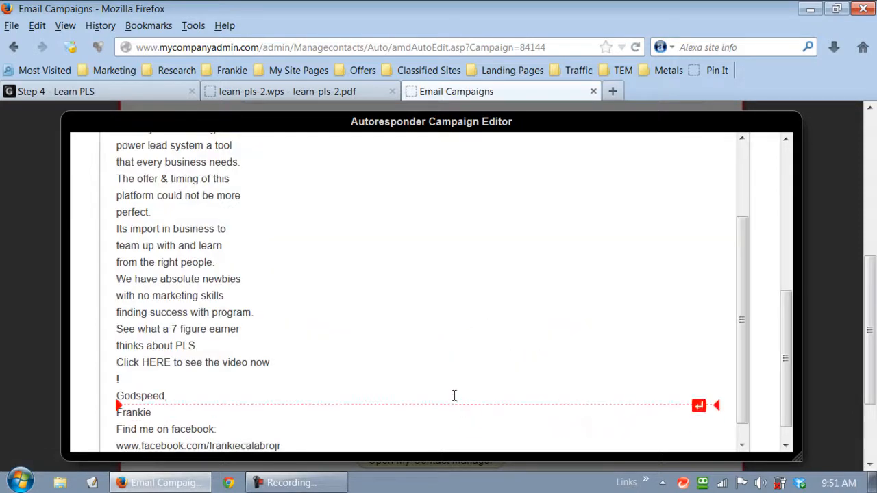
scroll(454, 395, "up", 3)
scroll(442, 389, "up", 3)
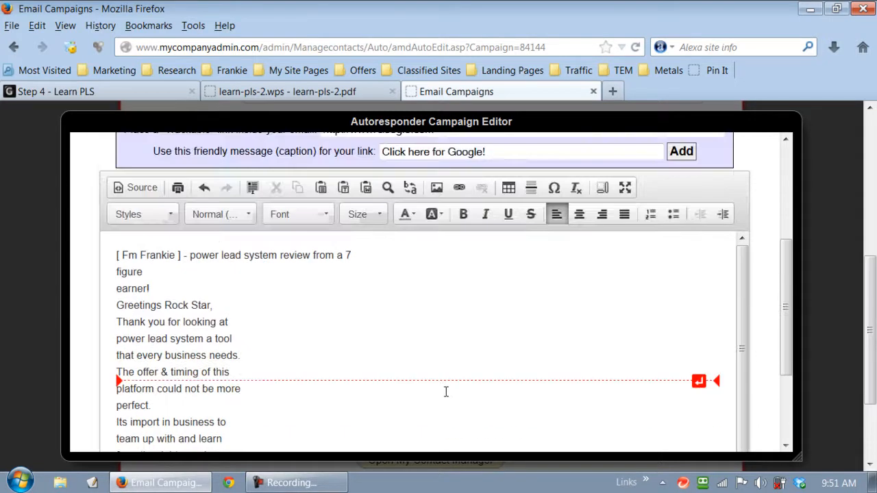
Delete the duplicated subject text above the "Greetings Rock Star," line in the email's body
scroll(483, 342, "up", 5)
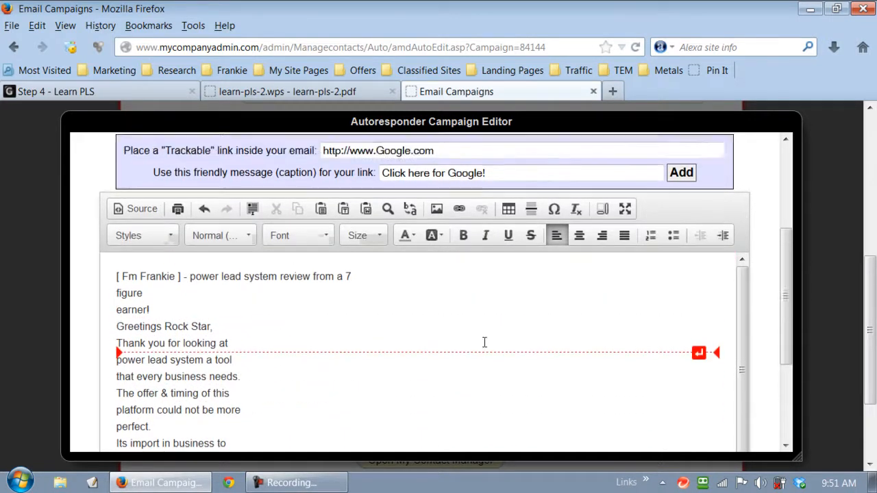
scroll(528, 387, "down", 5)
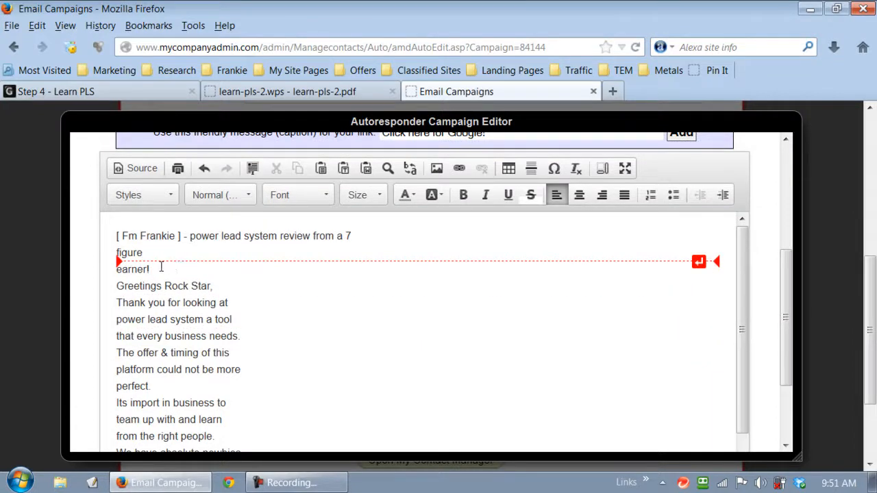
left_click_drag(151, 269, 115, 237)
key("Delete")
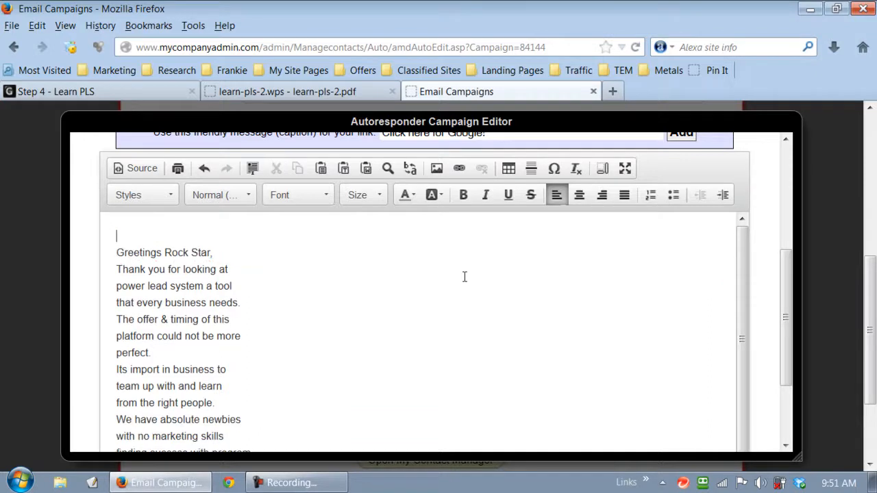
Add a blank line after the greeting, after "that every business needs." and after "perfect."
left_click(214, 253)
key("Return")
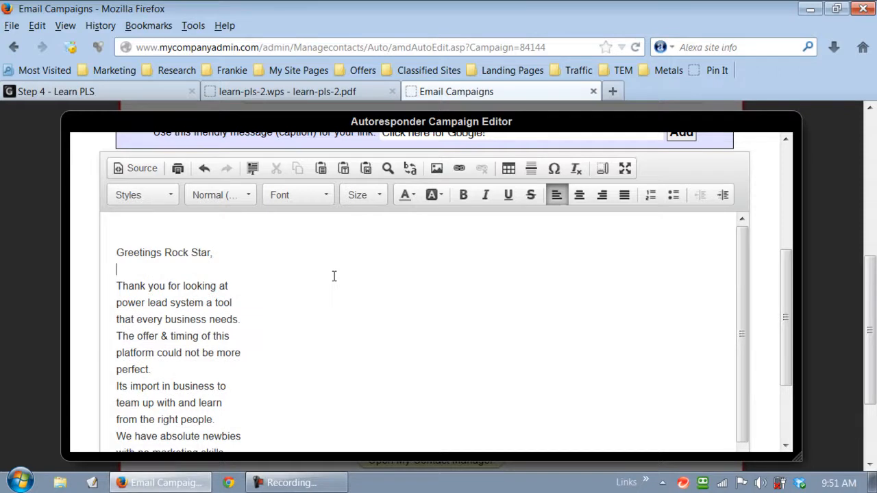
left_click(243, 322)
key("Return")
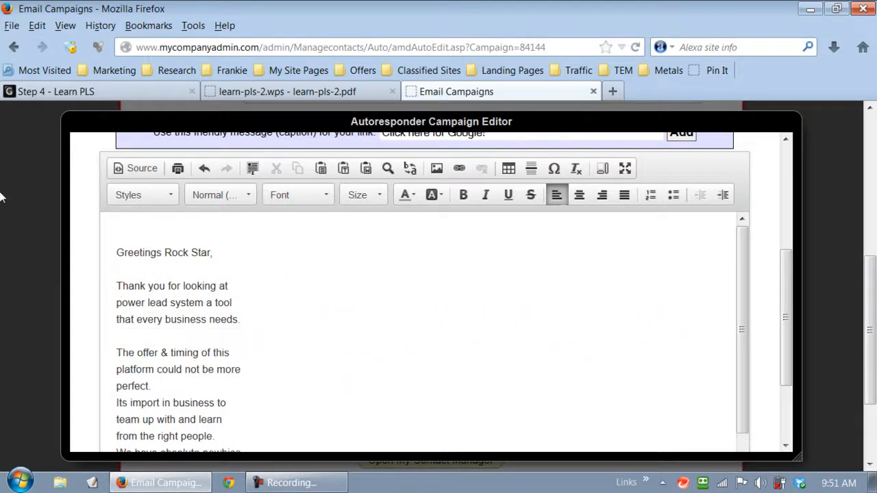
scroll(274, 359, "down", 3)
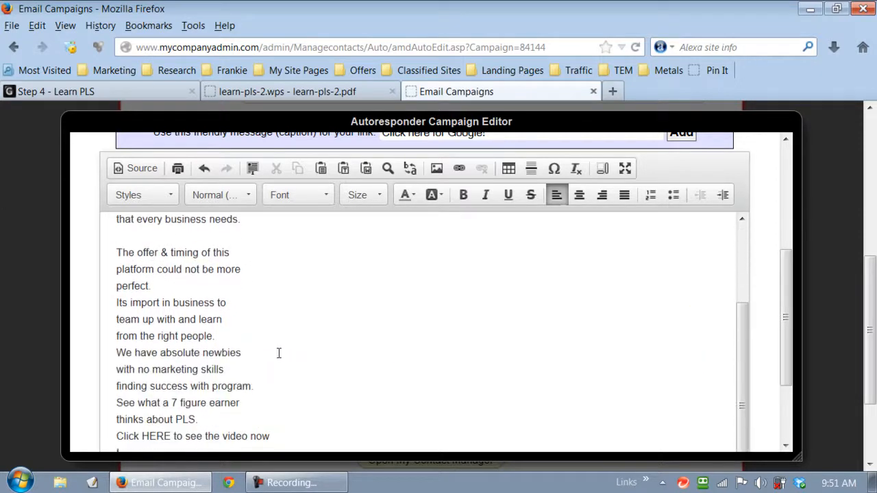
left_click(152, 288)
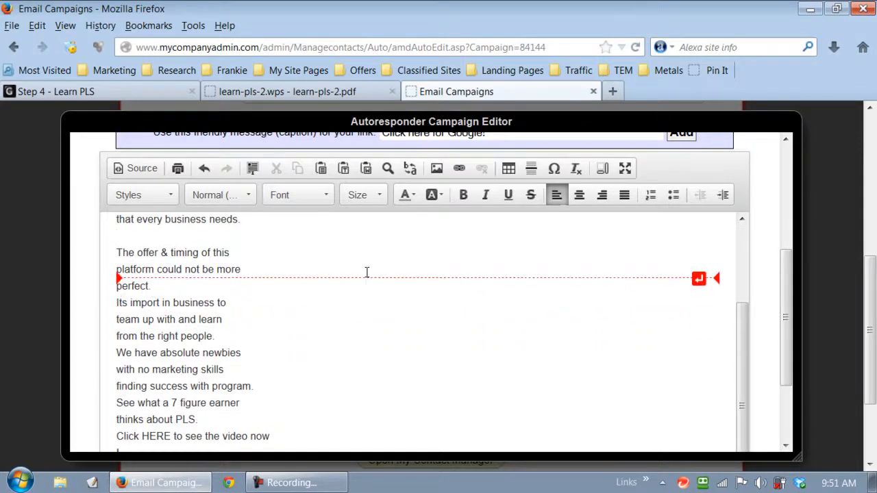
key("Return")
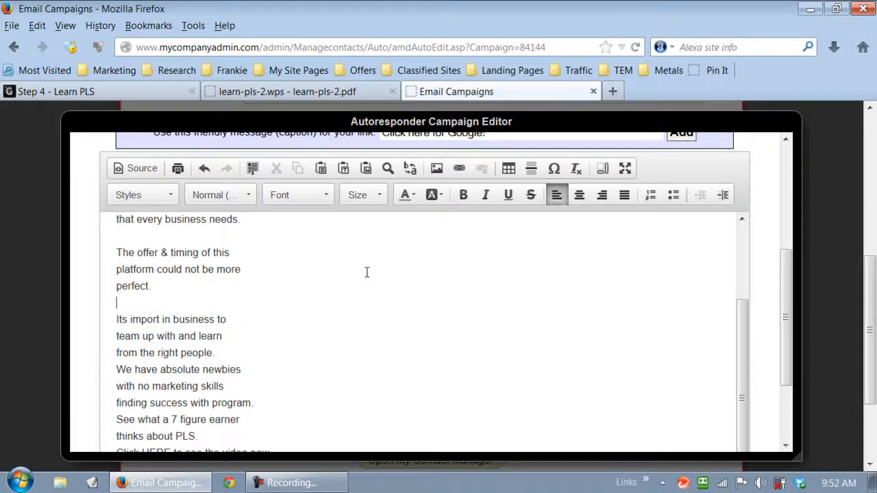
Add a blank line after "from the right people.", after "finding success with program." and after "thinks about PLS."
scroll(373, 274, "down", 1)
left_click(220, 325)
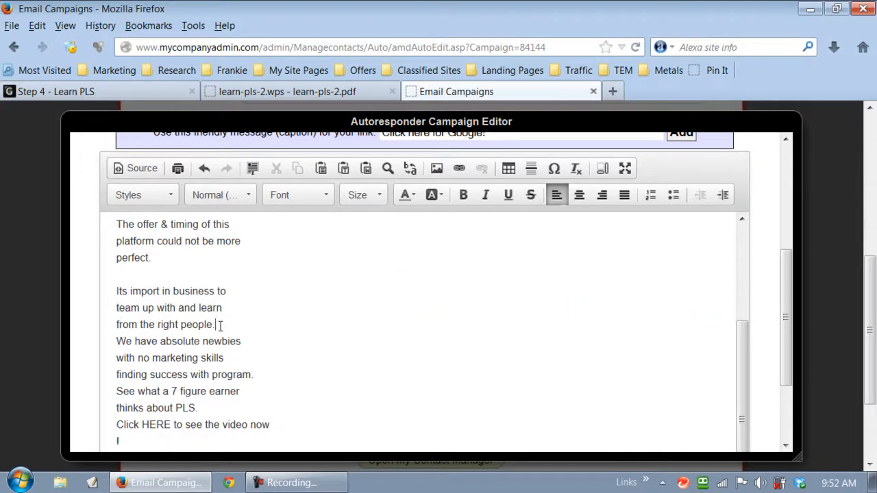
key("Return")
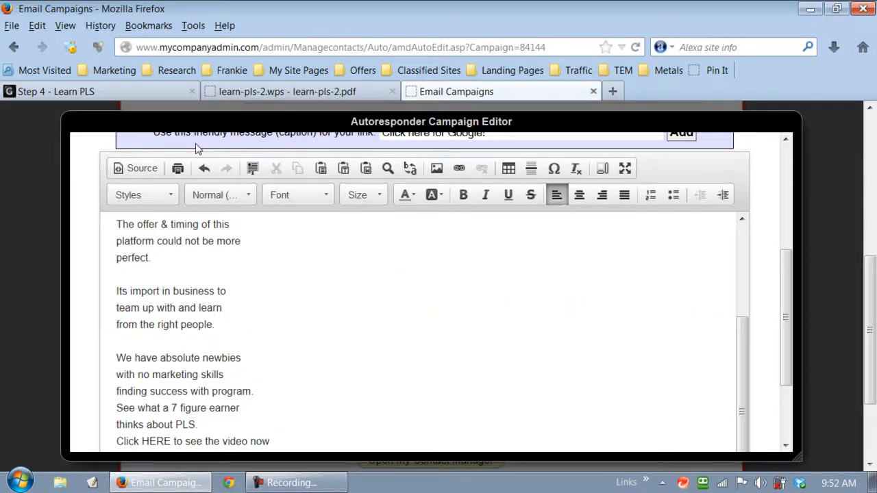
scroll(343, 339, "down", 1)
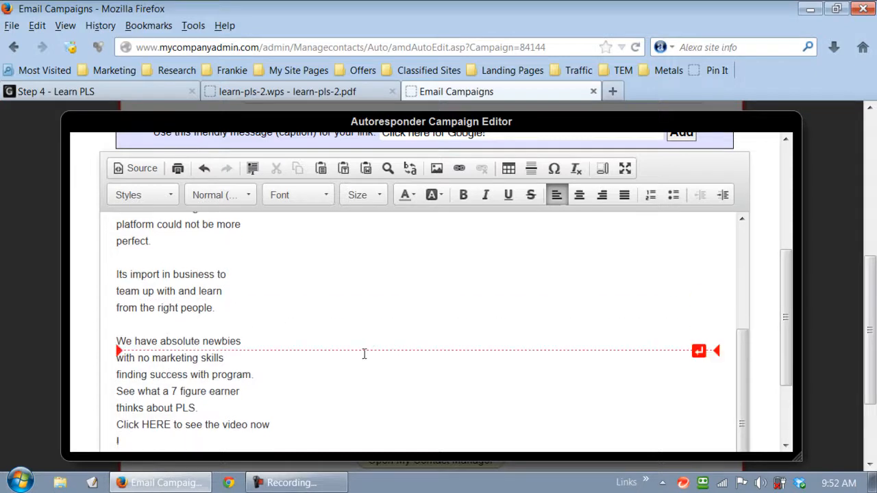
scroll(281, 363, "down", 3)
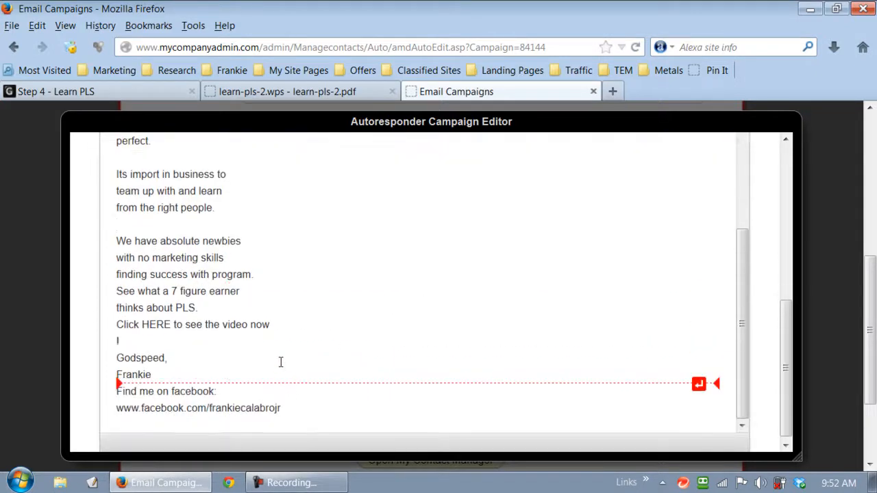
left_click(260, 274)
type(".")
key("Return")
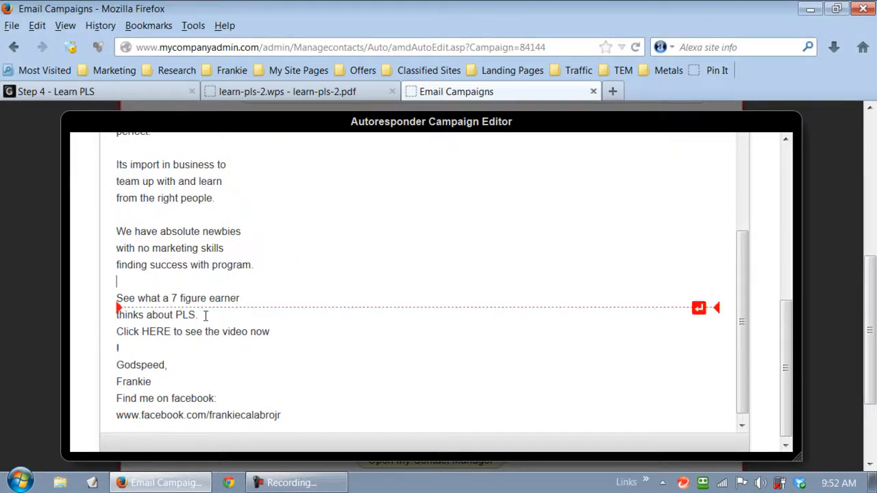
key("Return")
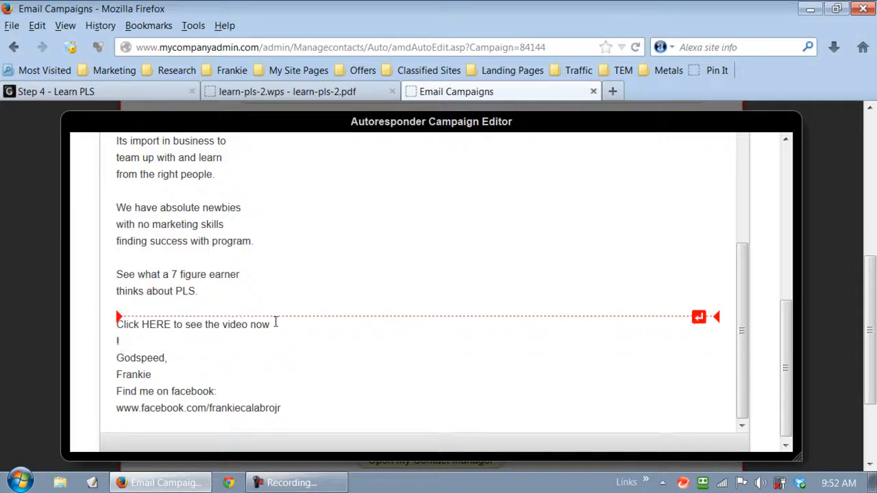
Join the stray exclamation mark to "Click HERE to see the video now" and add two blank lines before "Godspeed,"
left_click(273, 325)
key("BackSpace")
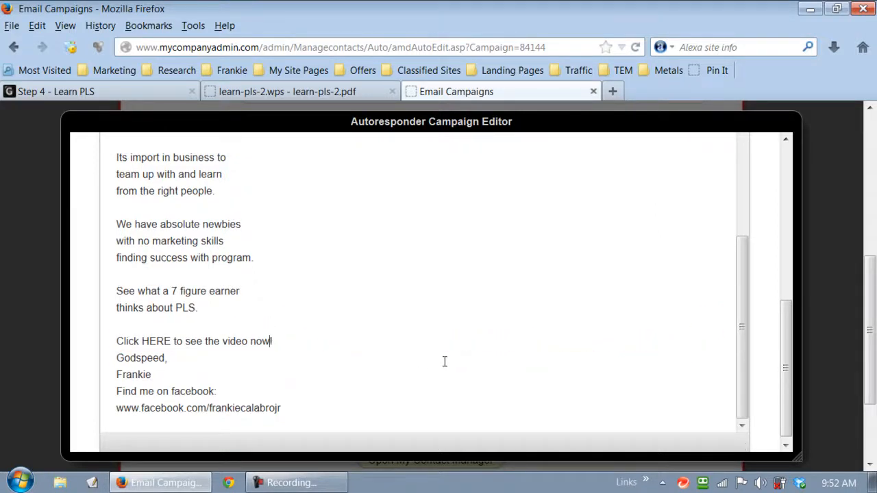
type("!")
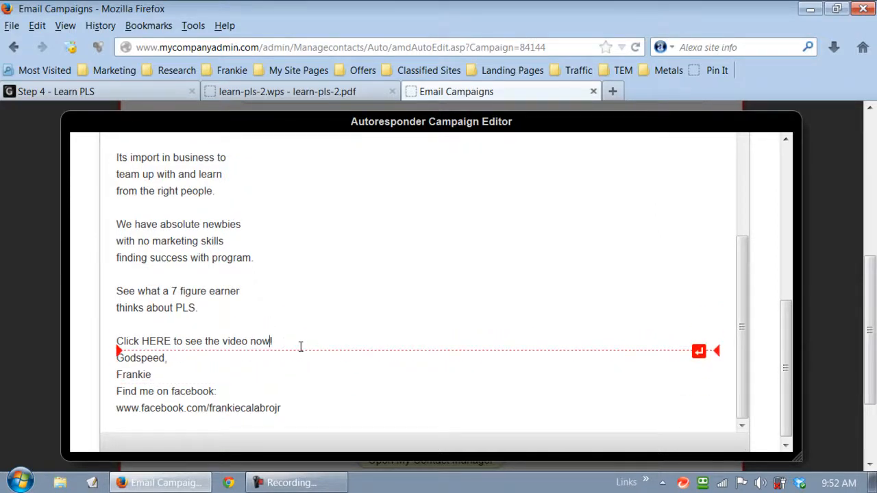
key("Return")
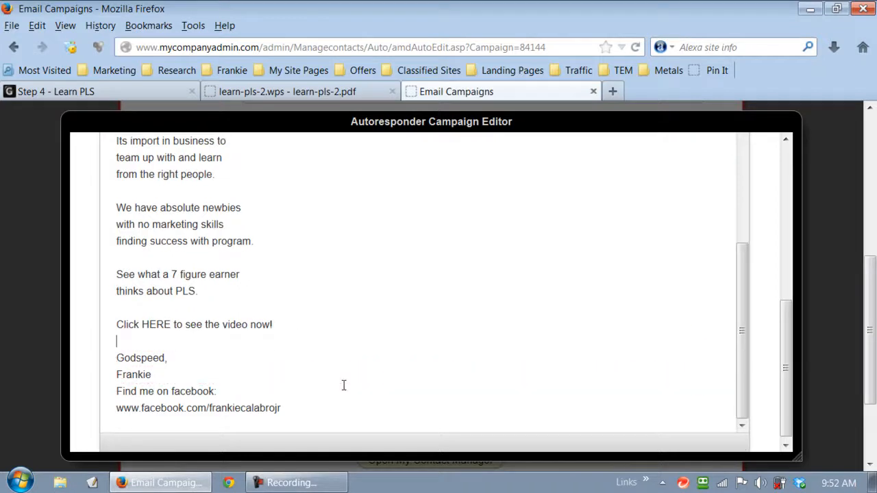
key("Return")
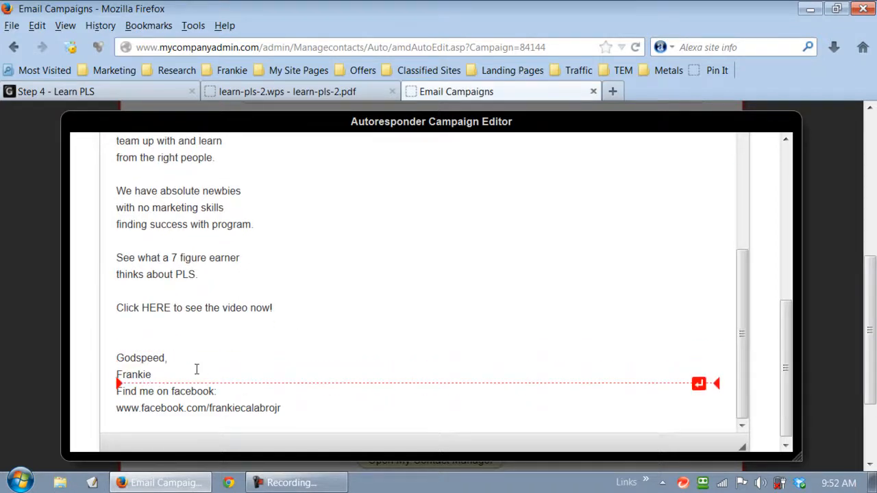
Add two blank lines between "Godspeed," and the sender's name in the email body
key("Return")
key("Return")
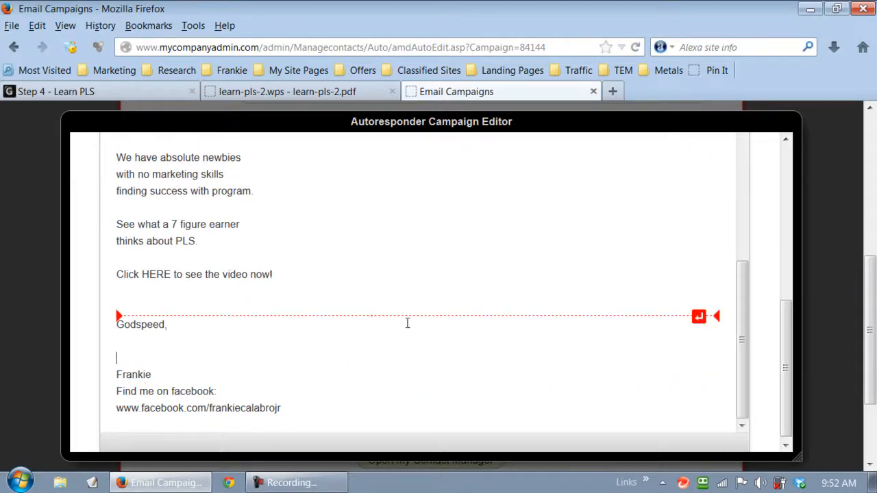
scroll(651, 348, "up", 5)
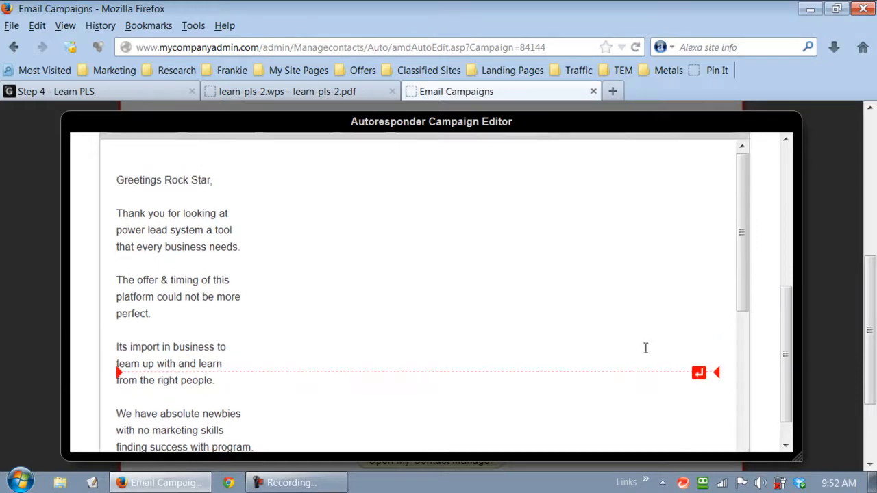
scroll(647, 350, "up", 5)
scroll(648, 353, "down", 3)
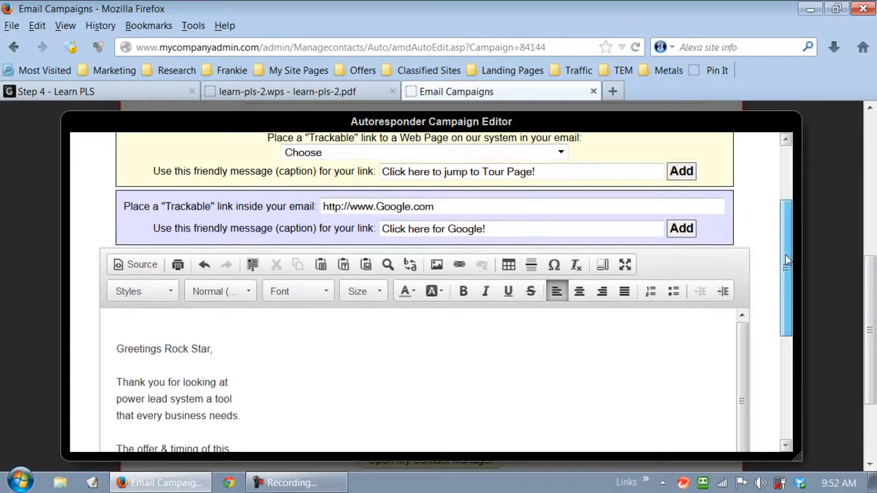
left_click_drag(784, 254, 781, 321)
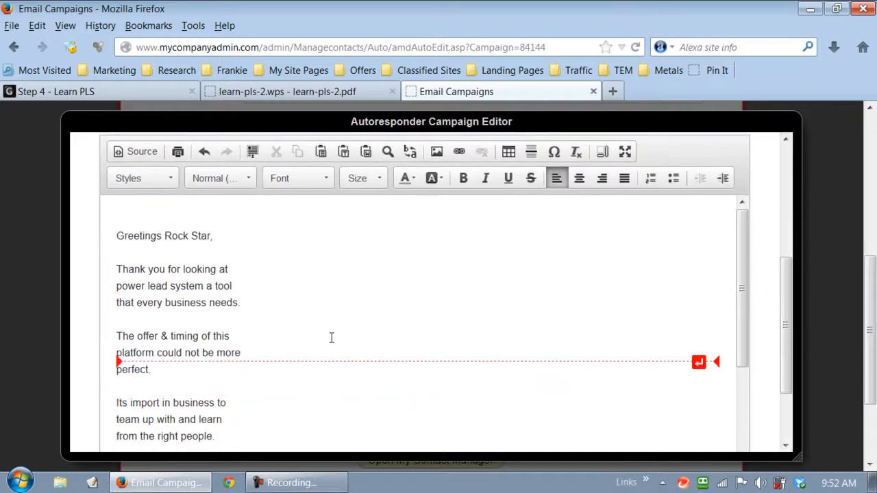
left_click(327, 310)
right_click(327, 310)
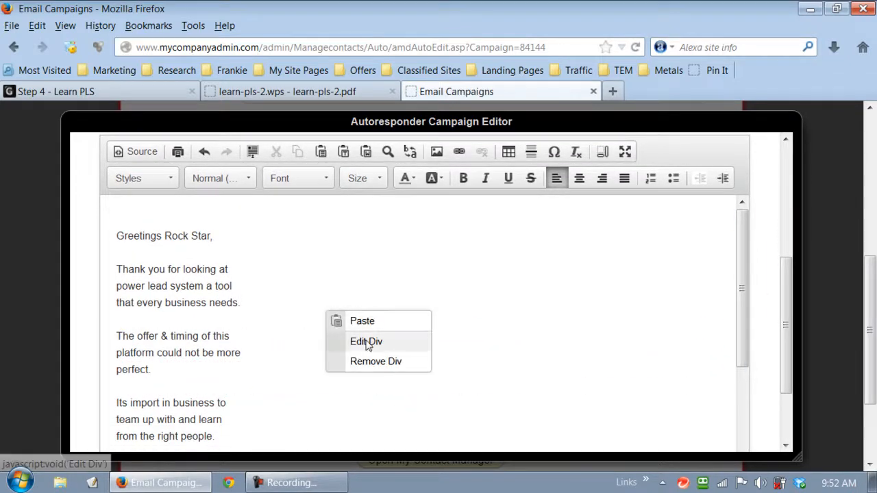
left_click(299, 331)
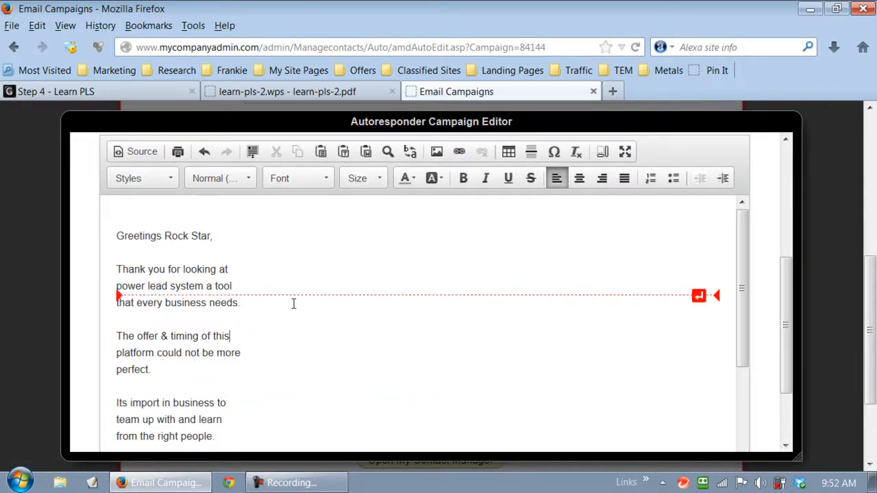
Set the entire email body to the Verdana font at size 14
key("ctrl+a")
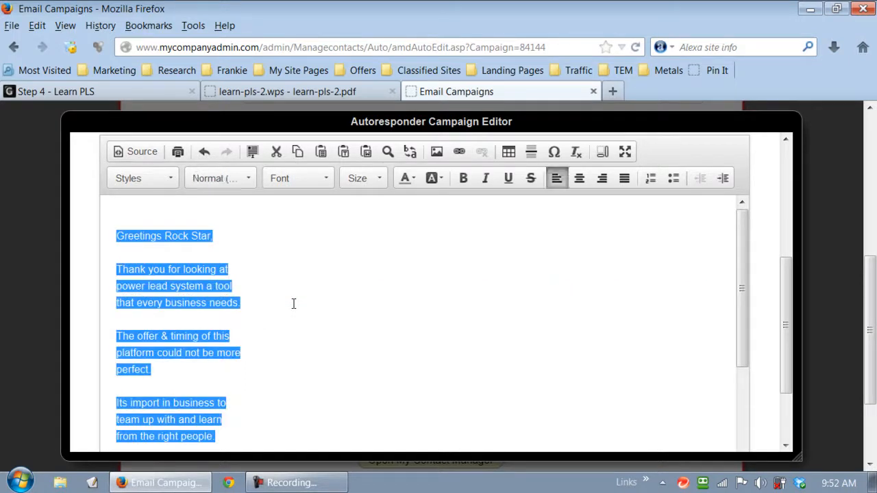
left_click(327, 180)
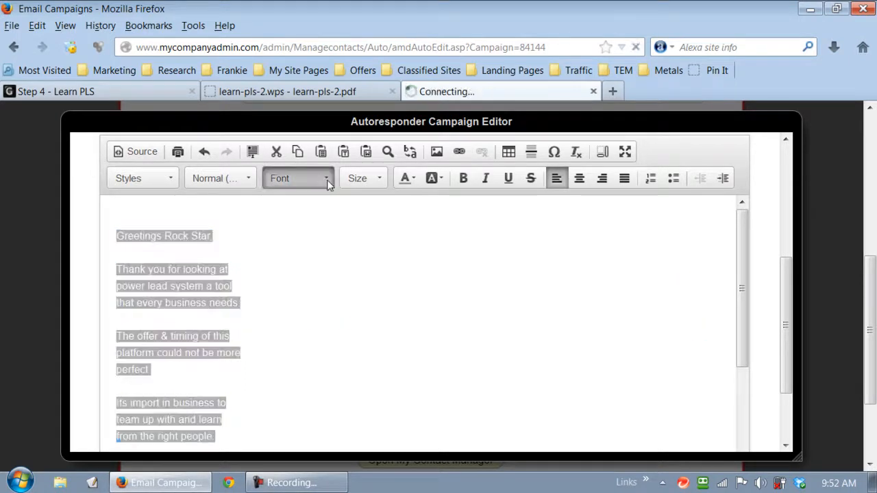
scroll(329, 274, "down", 3)
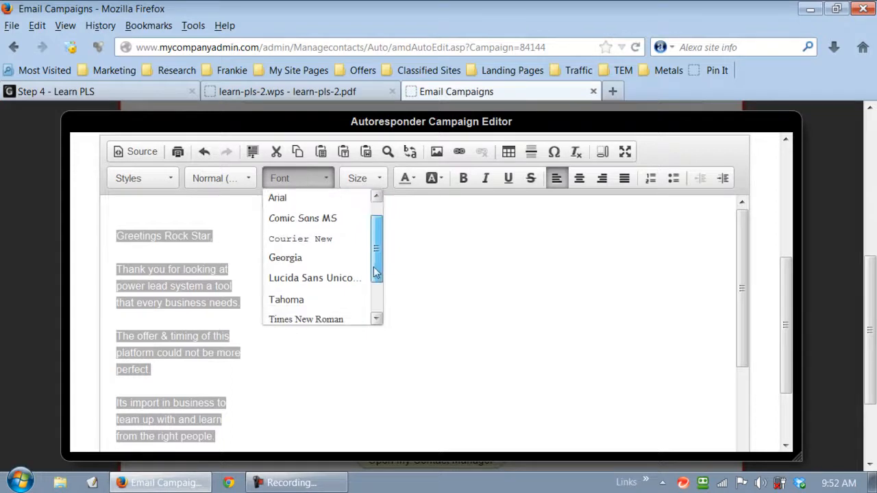
left_click(304, 318)
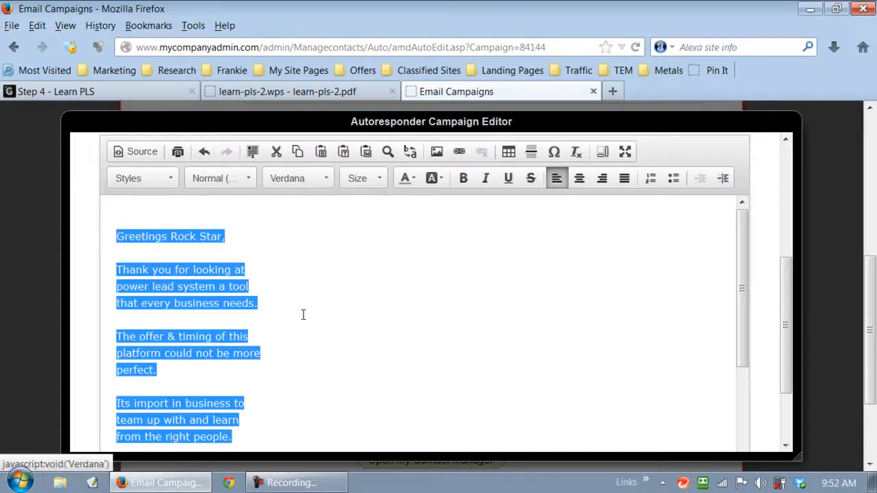
left_click(379, 185)
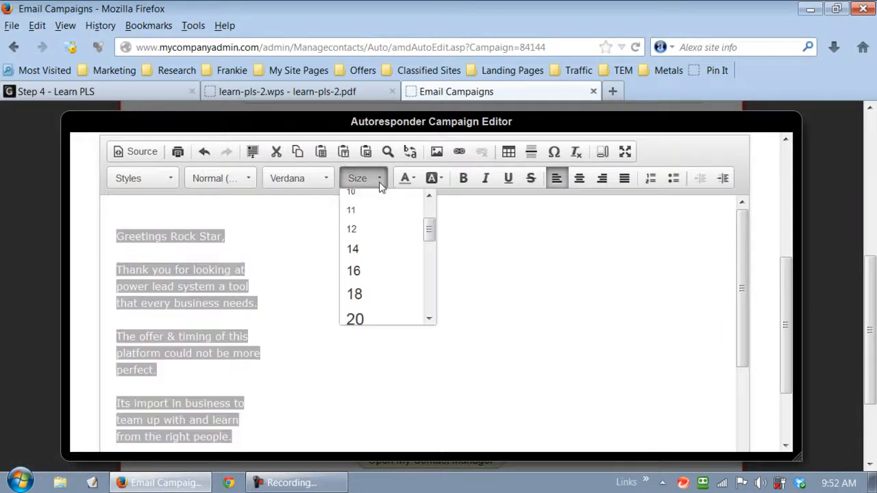
left_click(363, 250)
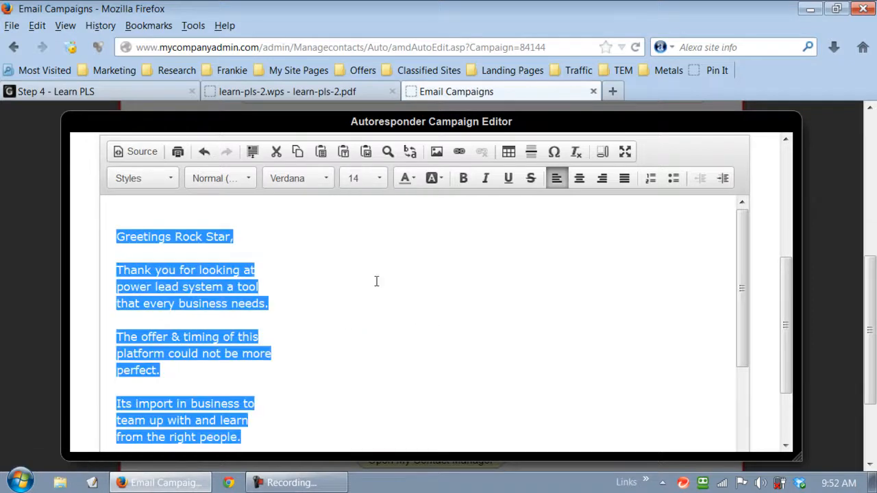
left_click(440, 337)
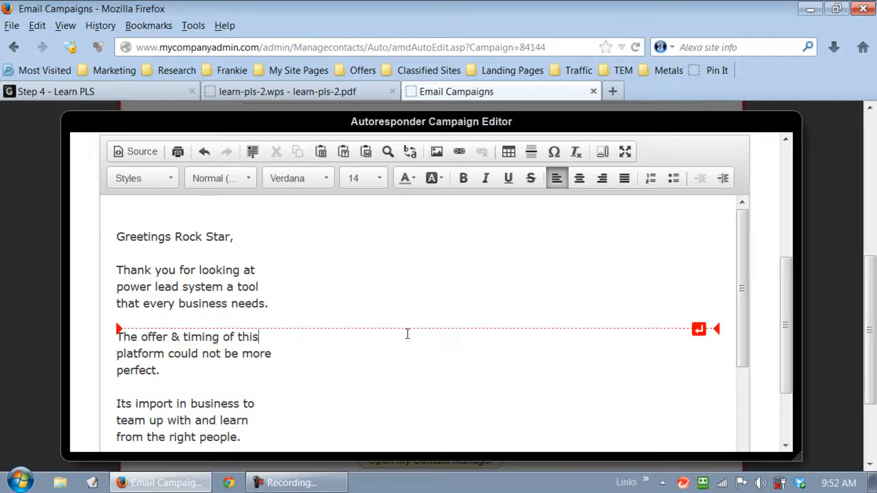
Add two blank lines after "Find me on facebook:" and two after the sender's name in the signature
scroll(407, 335, "down", 5)
scroll(477, 348, "down", 5)
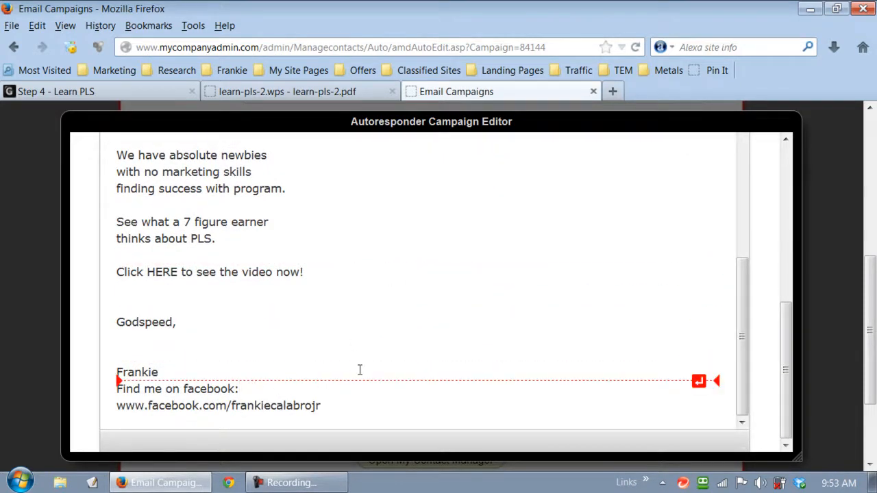
key("Return")
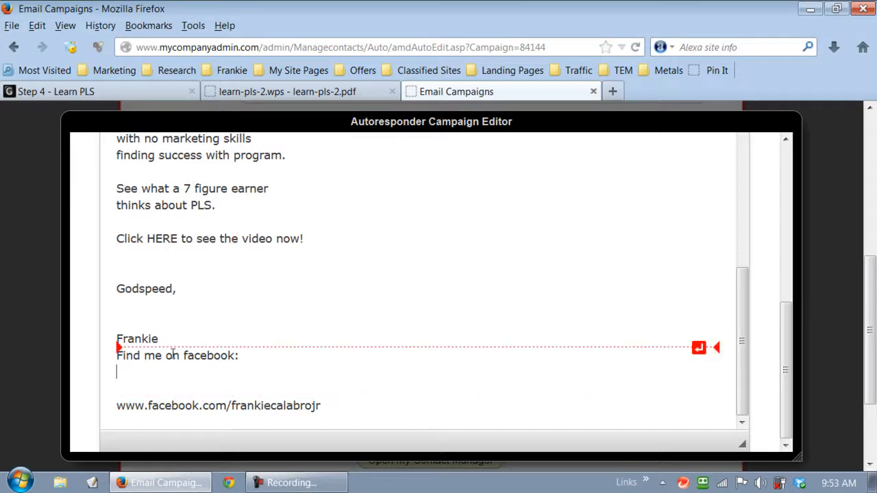
key("Return")
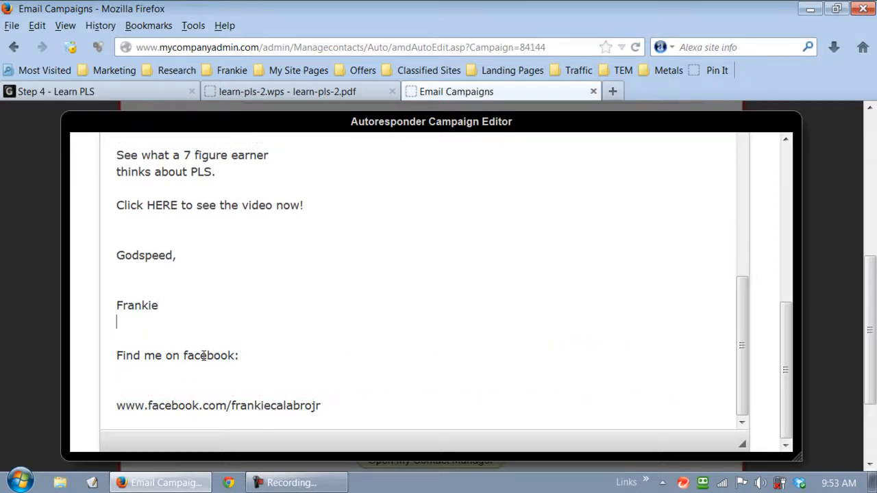
Add one more blank line below and one more above "Godspeed,"
left_click(157, 276)
key("Return")
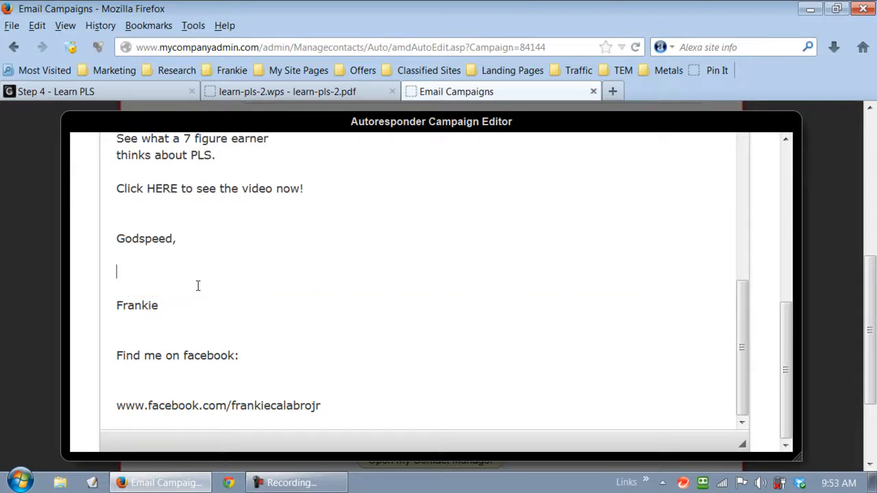
key("Return")
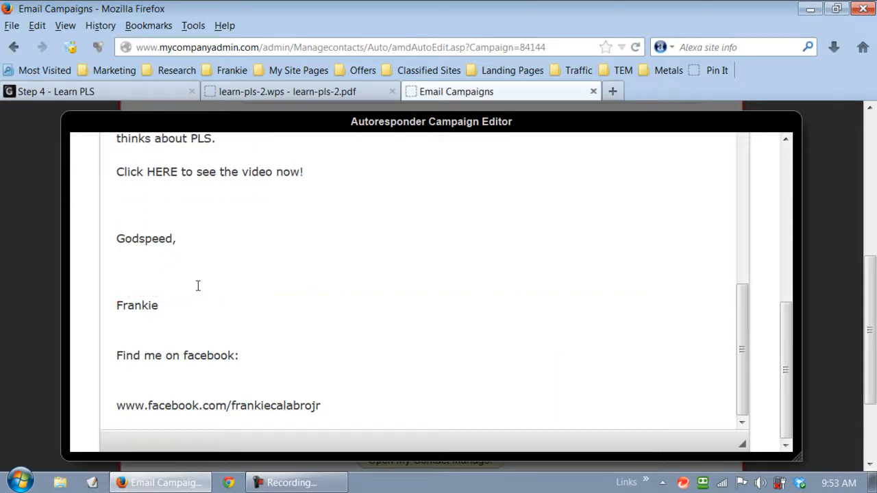
Make the line "Click HERE to see the video now!" bold and underlined, and change its text color
scroll(409, 350, "up", 2)
scroll(484, 324, "up", 5)
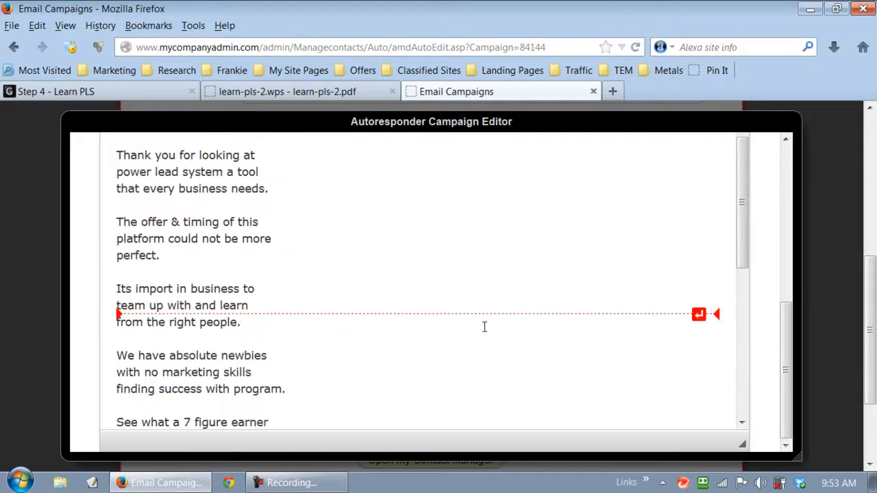
scroll(486, 323, "up", 1)
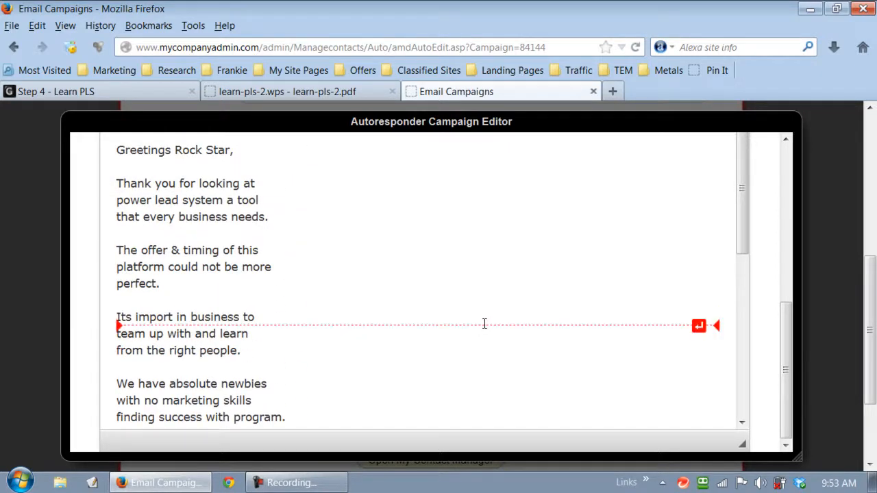
scroll(499, 318, "down", 5)
scroll(499, 320, "down", 1)
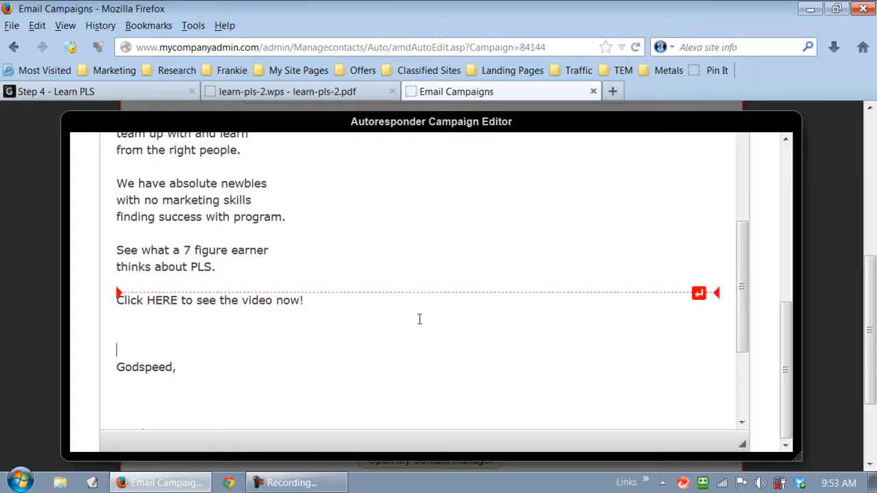
left_click_drag(118, 300, 315, 299)
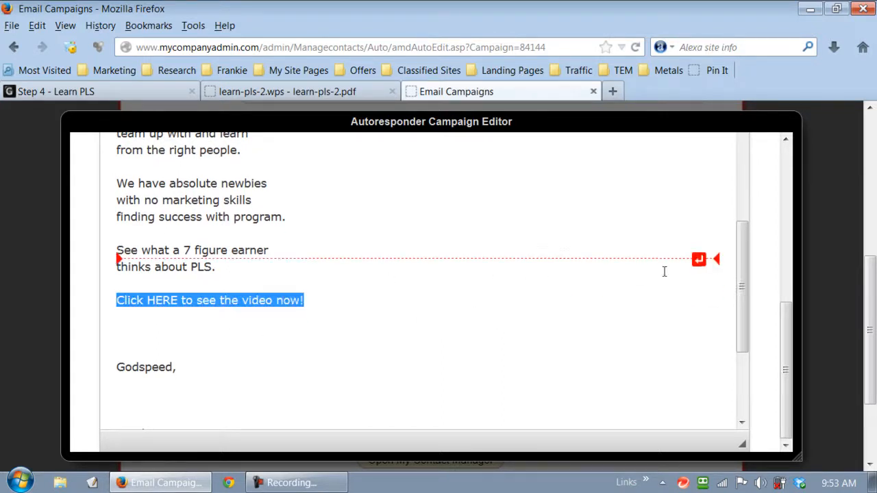
left_click_drag(785, 336, 793, 277)
left_click(463, 212)
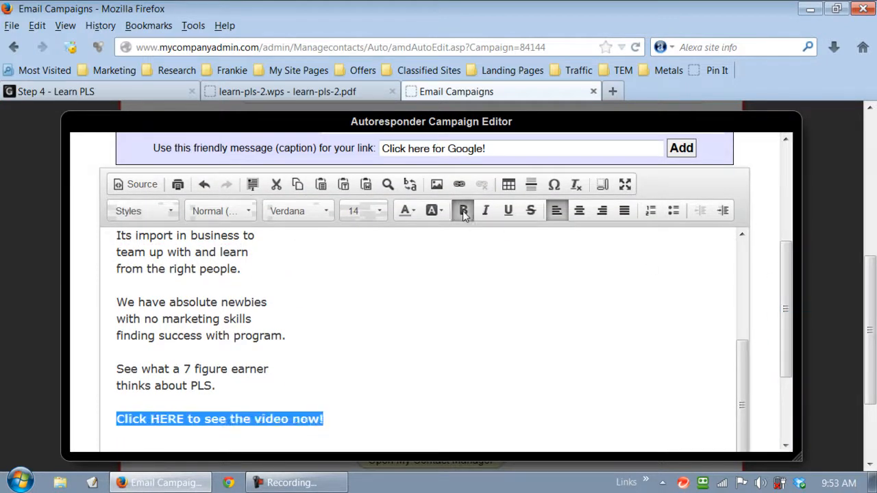
left_click(509, 212)
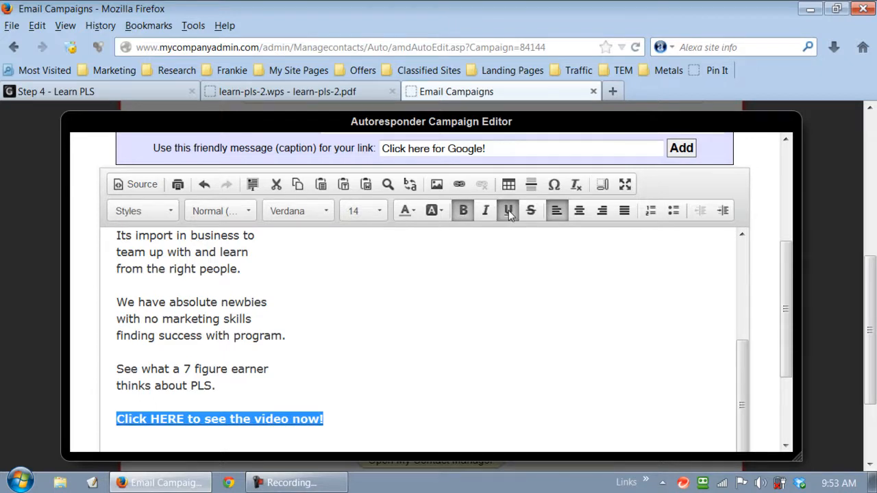
left_click(414, 212)
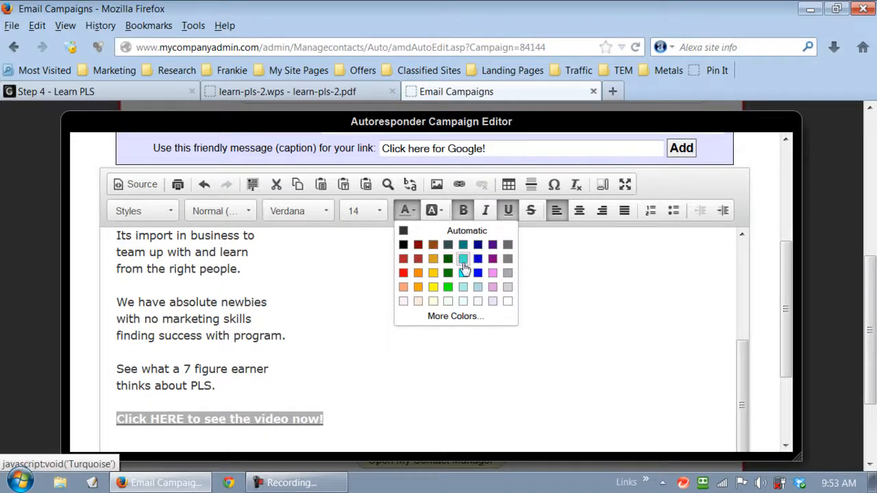
left_click(463, 273)
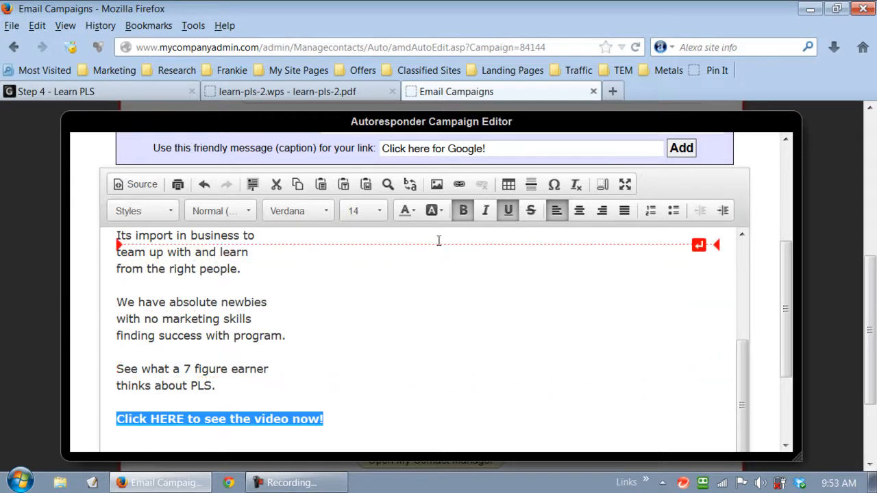
Open the link settings for "Click HERE to see the video now!" and check the letter's subject in the learn-pls-2 PDF
left_click(459, 187)
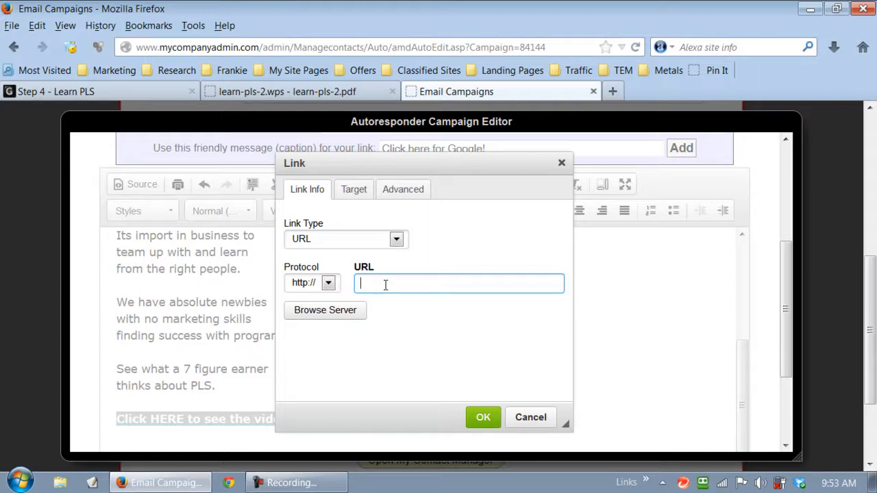
left_click(269, 93)
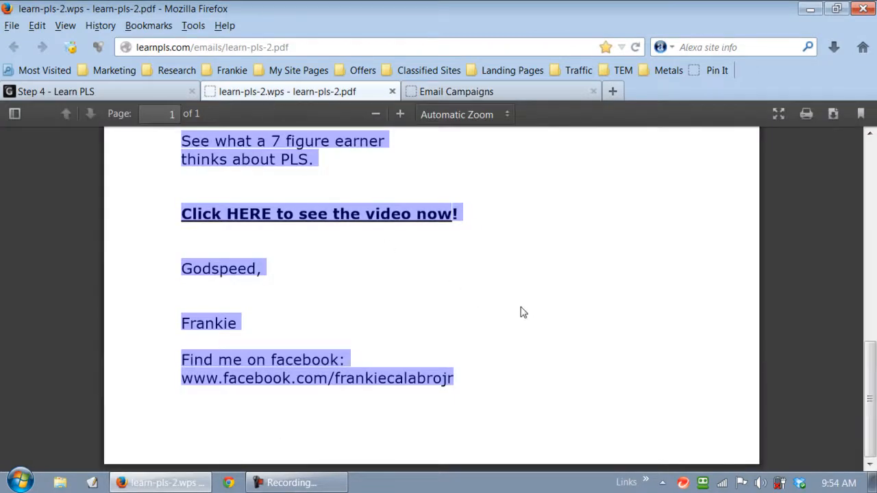
scroll(522, 309, "up", 5)
scroll(523, 310, "up", 3)
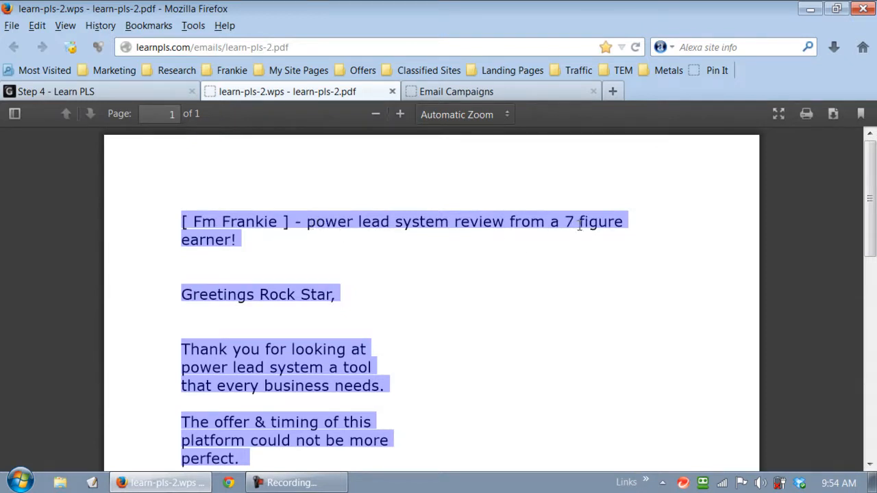
left_click(807, 11)
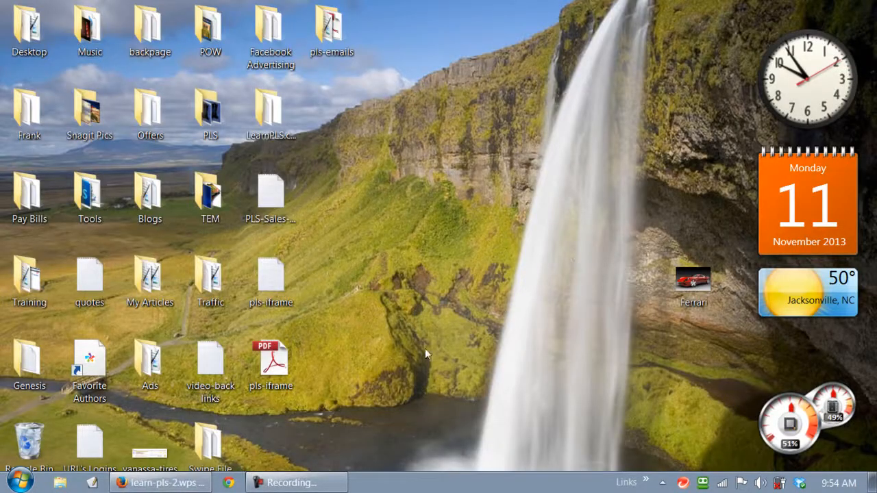
double_click(266, 199)
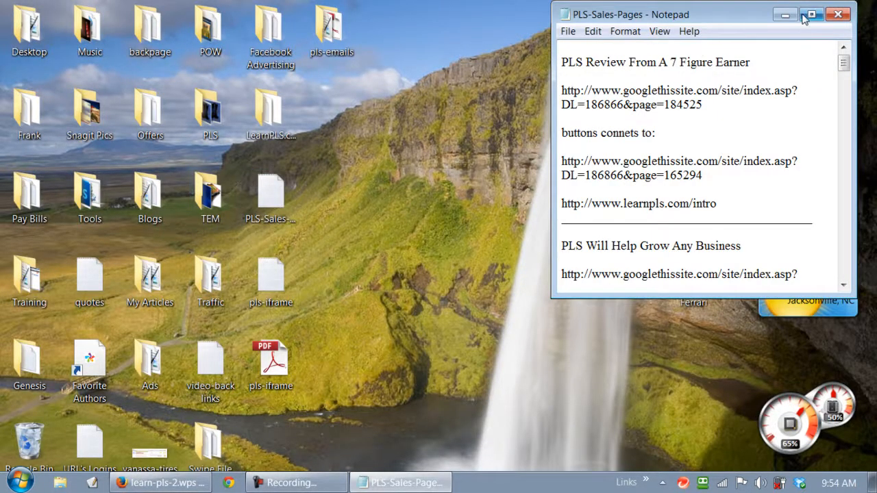
left_click(808, 15)
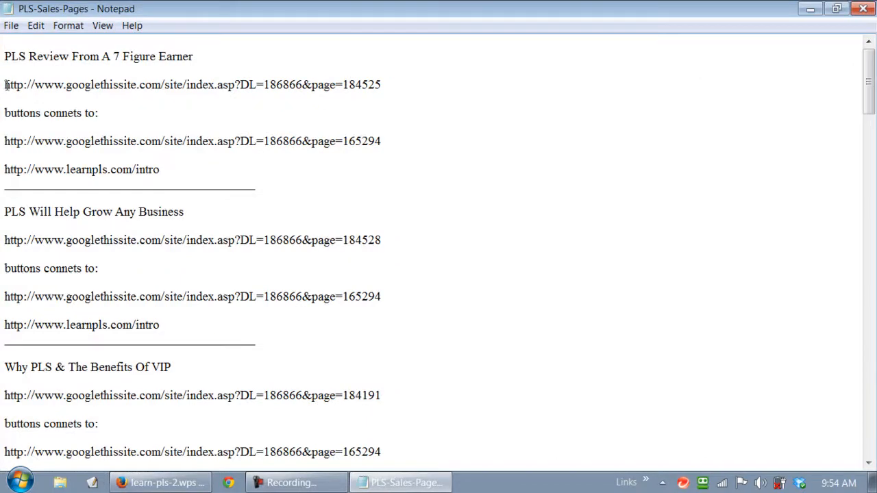
left_click_drag(34, 84, 389, 87)
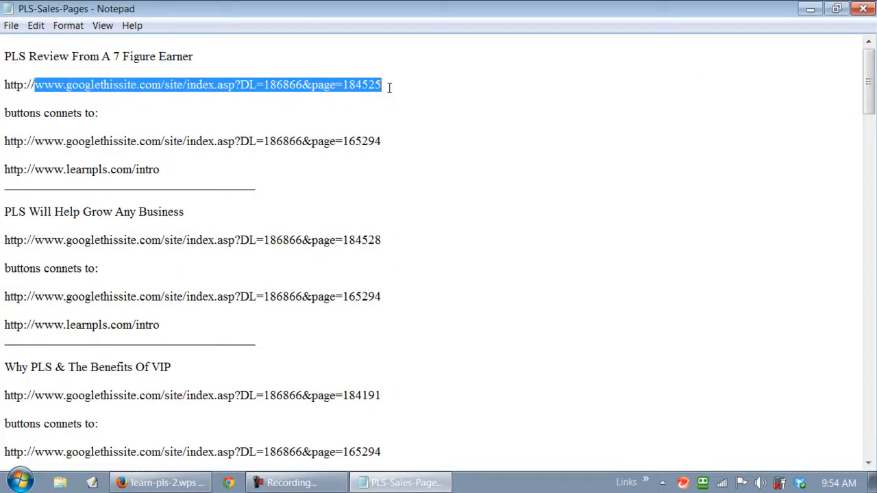
right_click(351, 85)
left_click(389, 130)
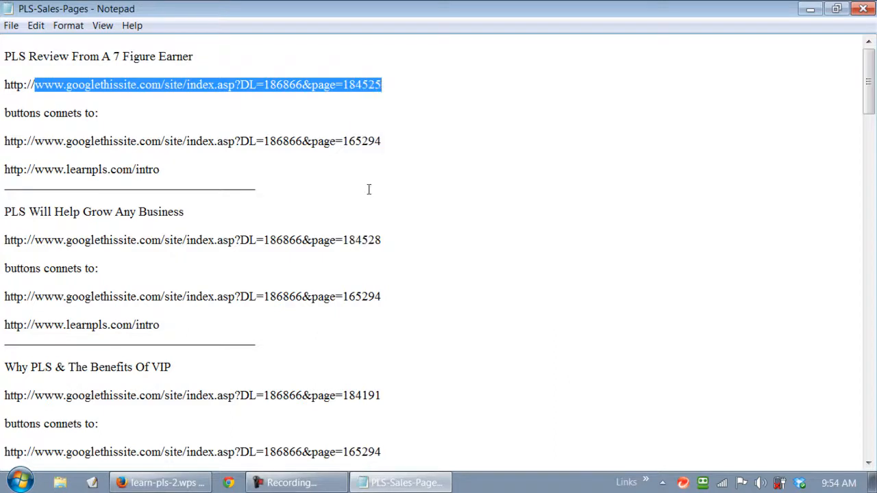
left_click(194, 484)
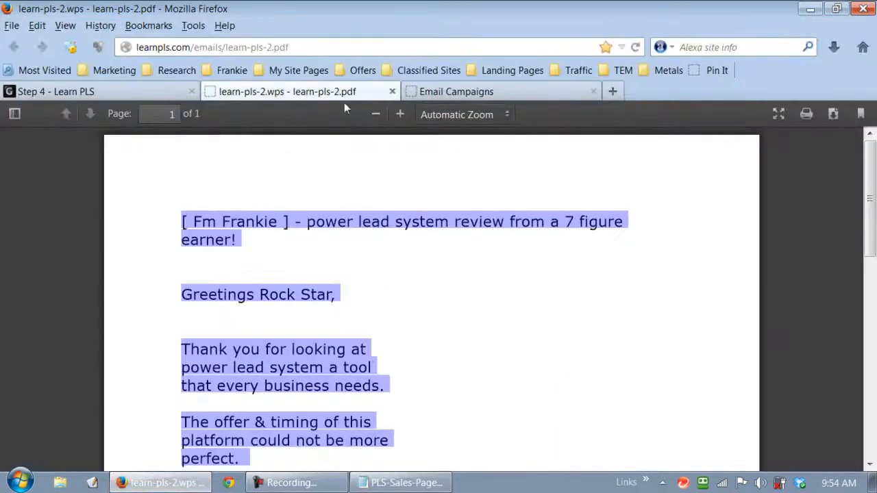
Return to the Email Campaigns page and paste the copied sales-page address as the URL of the "Click HERE to see the video now!" link
left_click(125, 92)
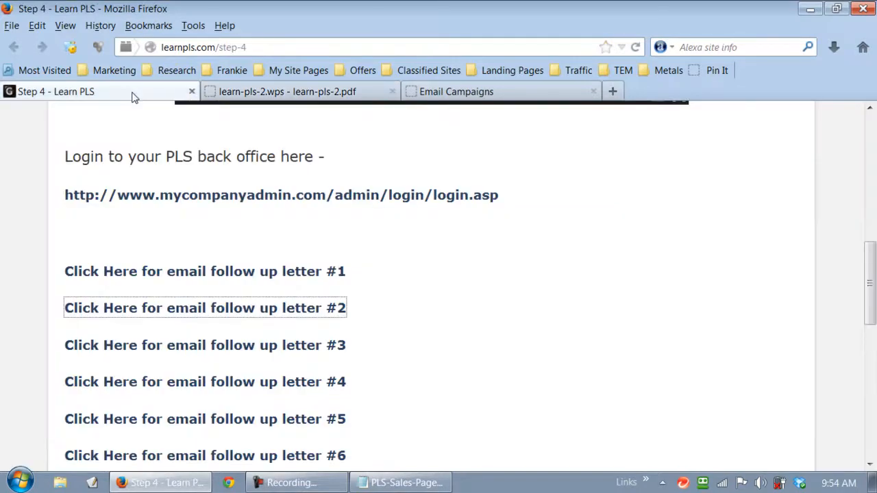
left_click(443, 94)
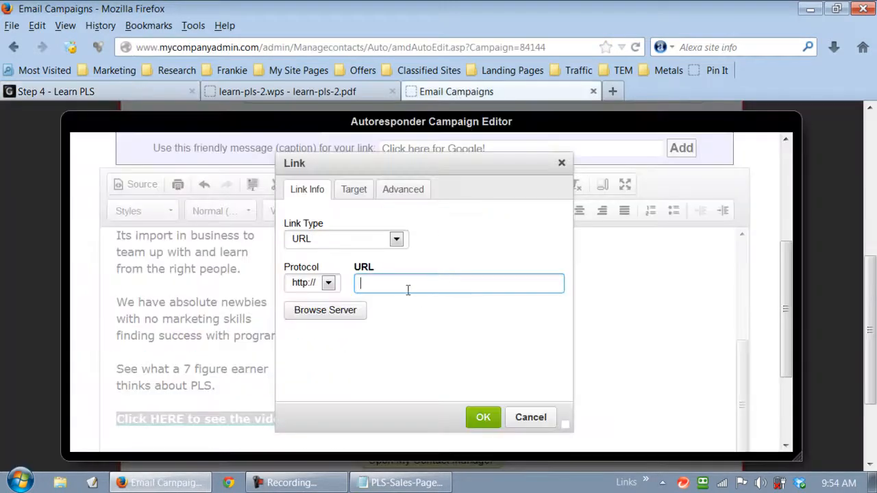
right_click(389, 280)
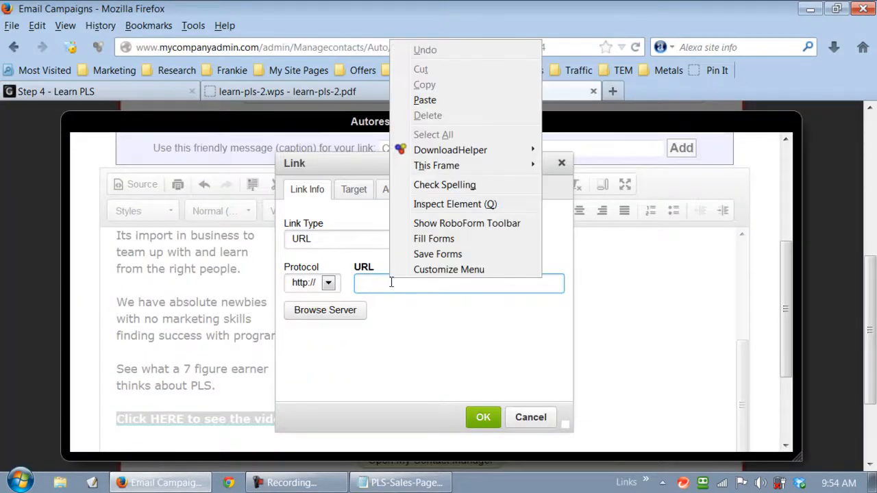
left_click(431, 101)
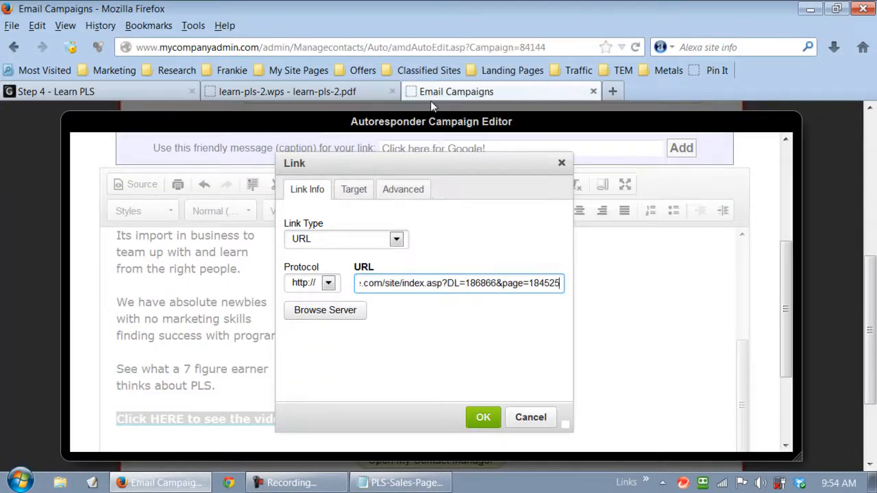
Set the video link's target to New Window (_blank) and apply the link
left_click(354, 196)
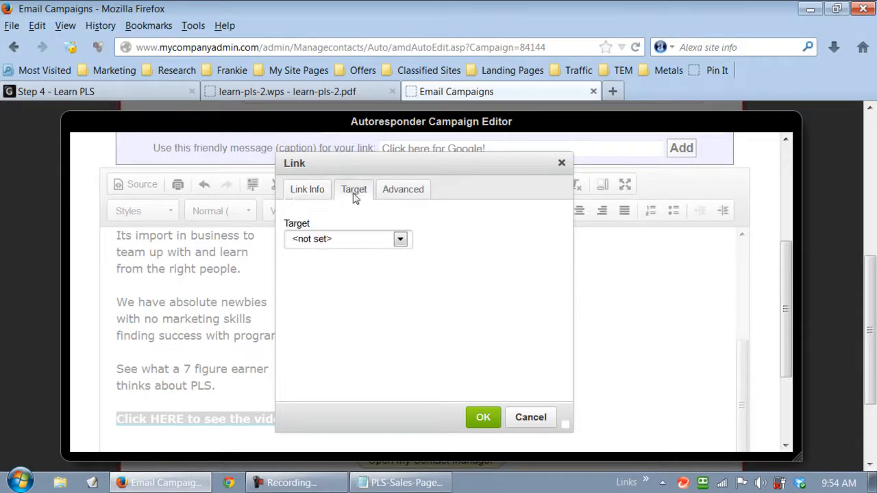
left_click(403, 196)
left_click(353, 193)
left_click(400, 239)
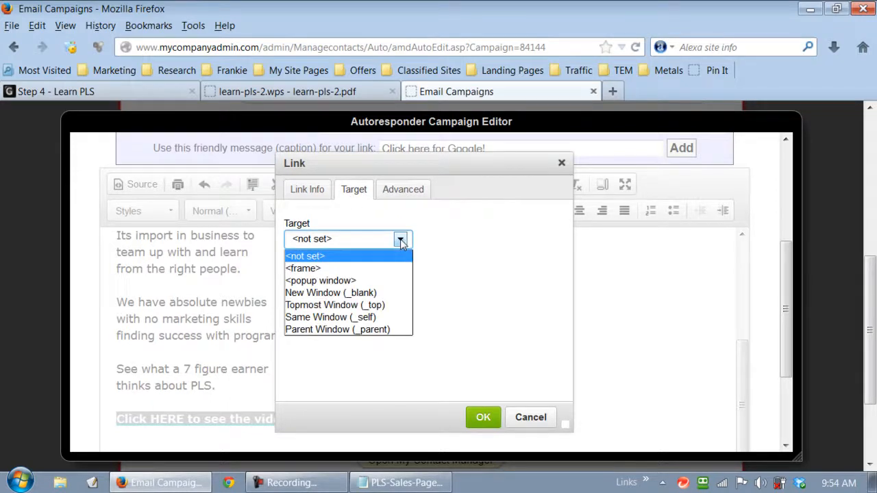
left_click(336, 293)
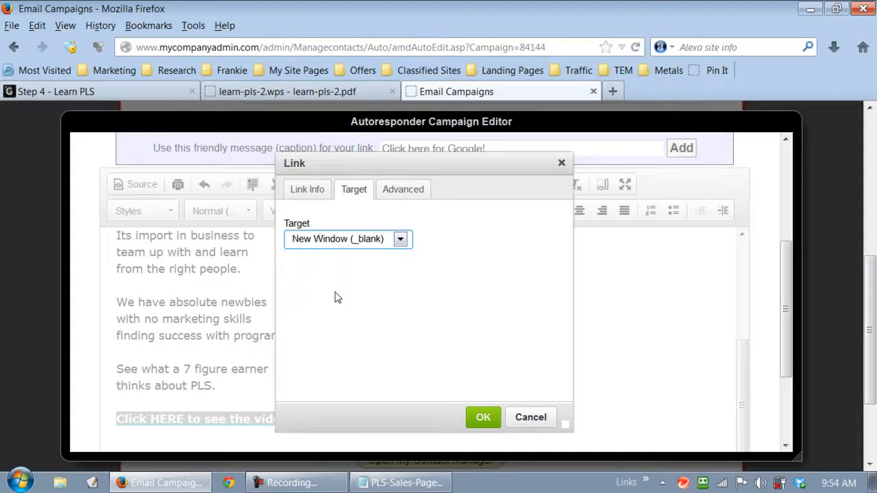
left_click(482, 419)
left_click(489, 428)
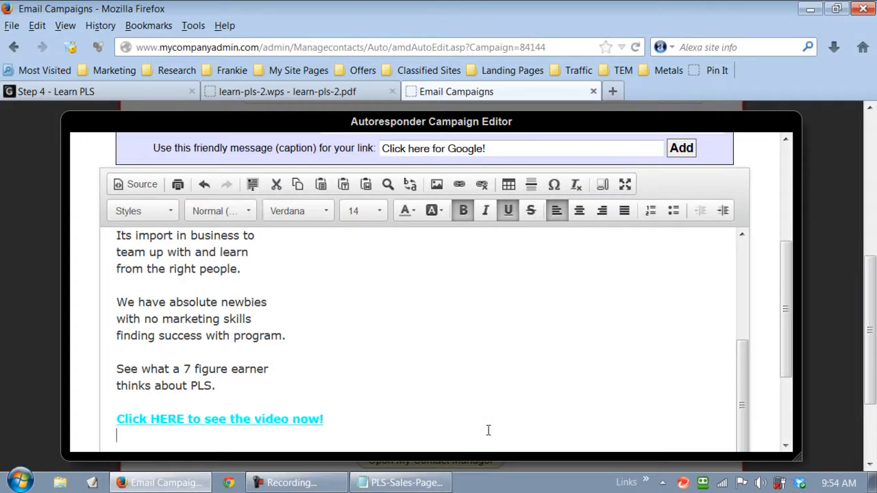
Change the text color of "Click HERE to see the video now!" to dark teal
scroll(465, 411, "down", 2)
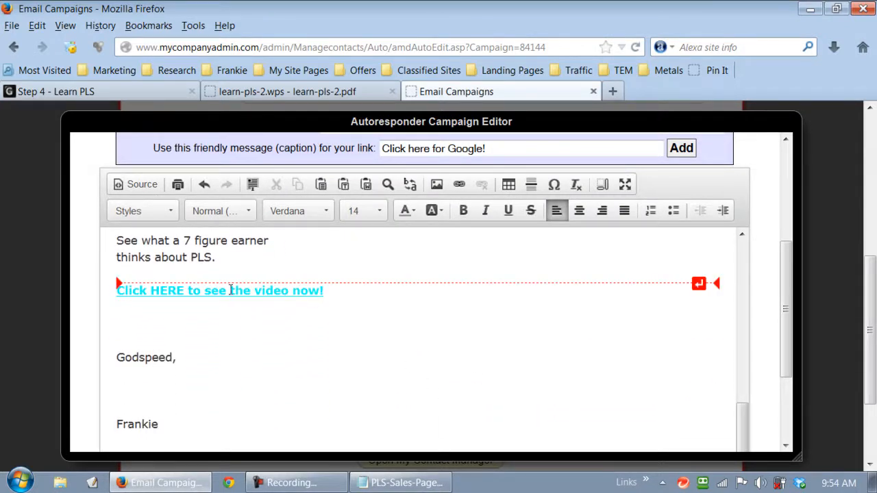
left_click(221, 291)
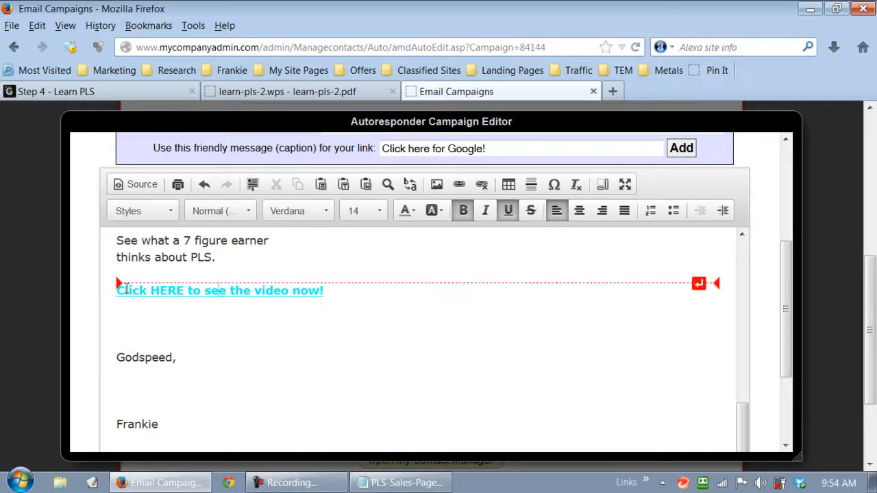
left_click_drag(117, 291, 327, 291)
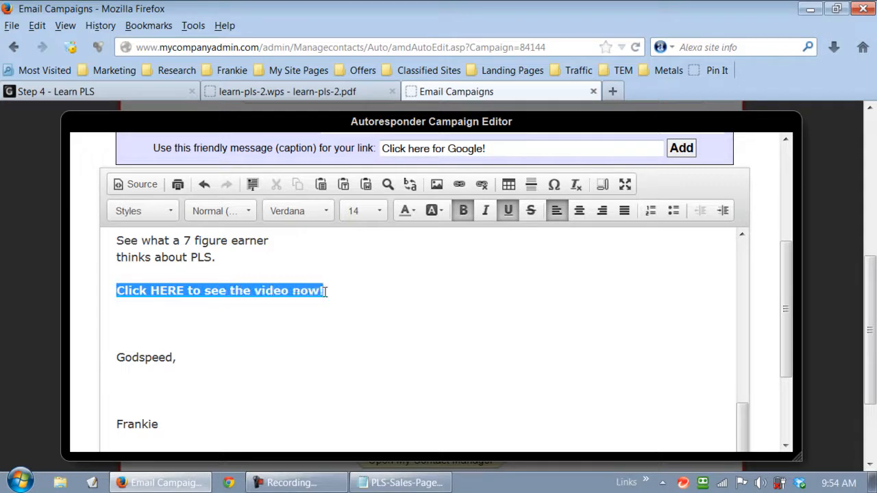
left_click(414, 218)
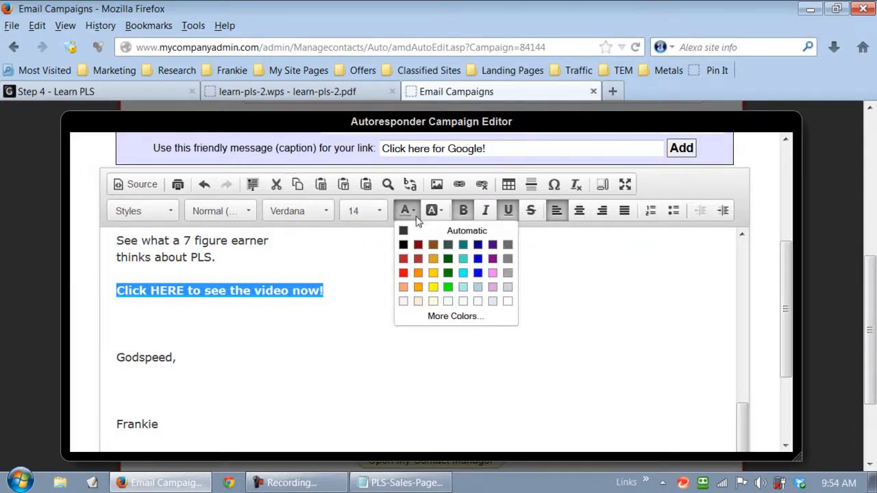
left_click(463, 245)
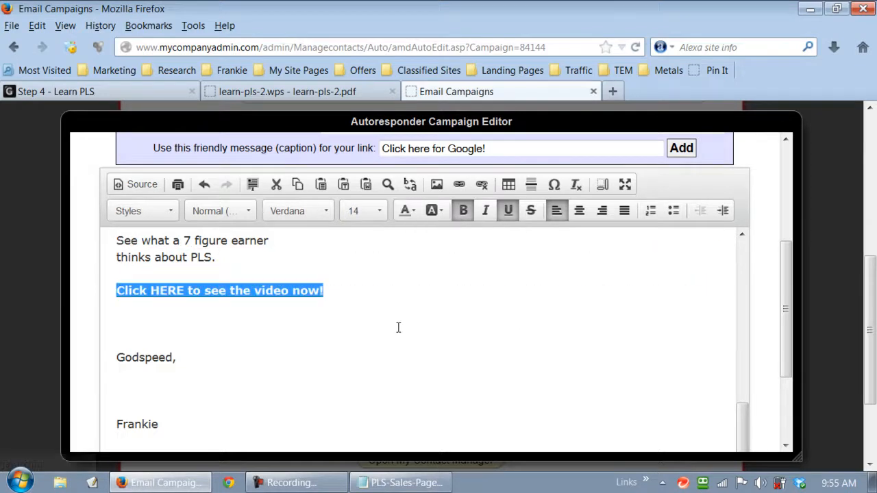
left_click(398, 327)
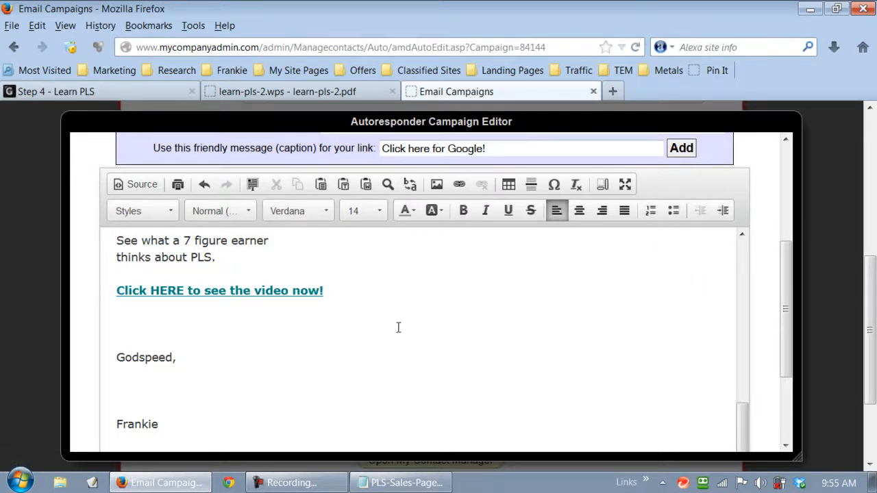
Select the Facebook profile address below "Find me on facebook:" at the end of the letter and copy it
scroll(399, 328, "down", 3)
scroll(434, 333, "down", 4)
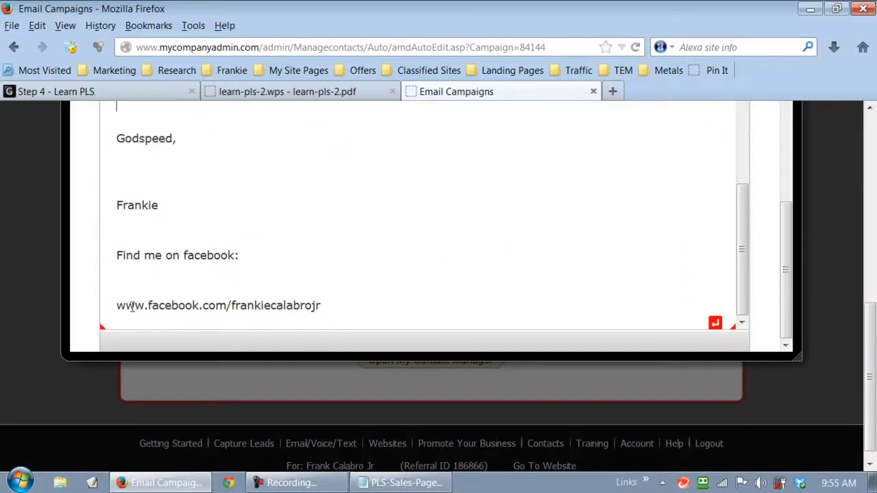
left_click_drag(117, 311, 315, 307)
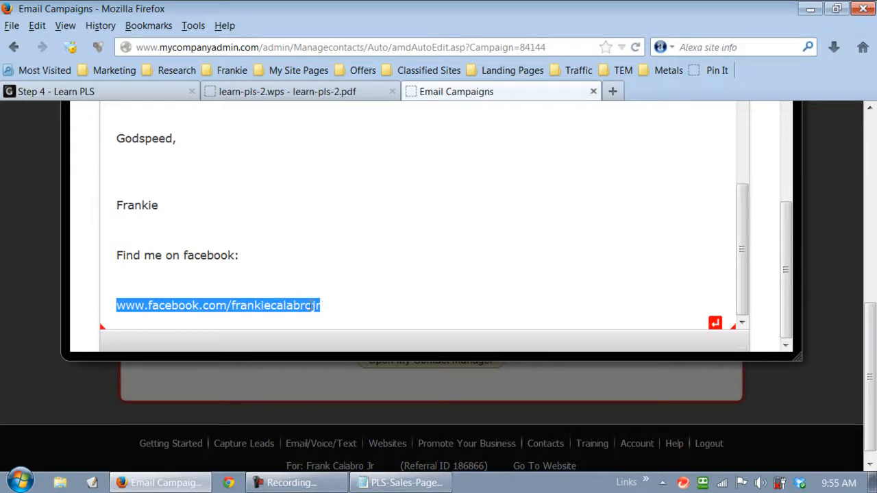
right_click(310, 305)
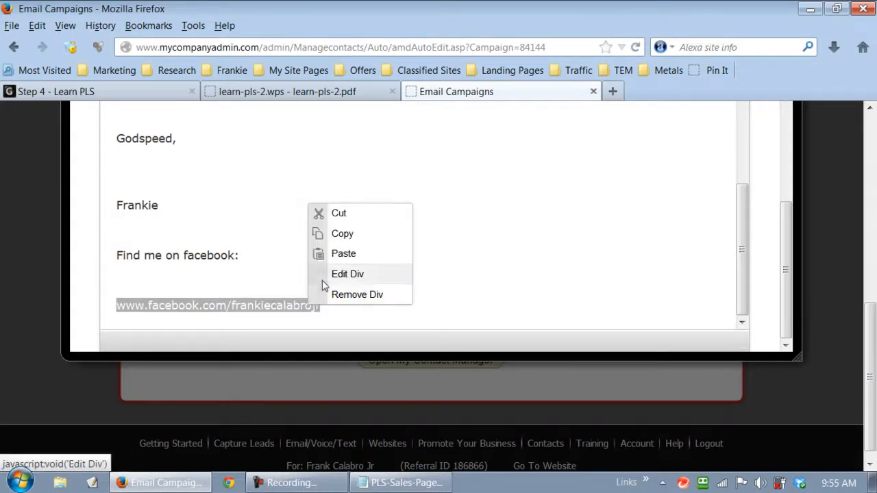
left_click(352, 235)
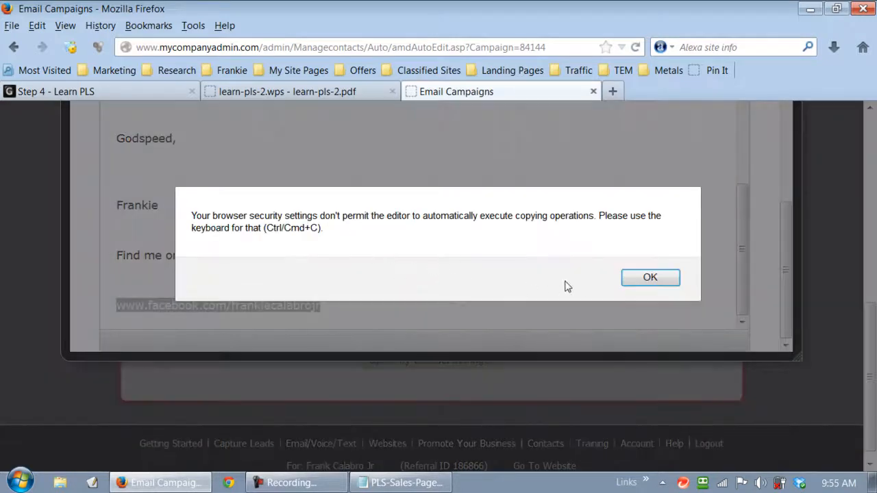
left_click(649, 278)
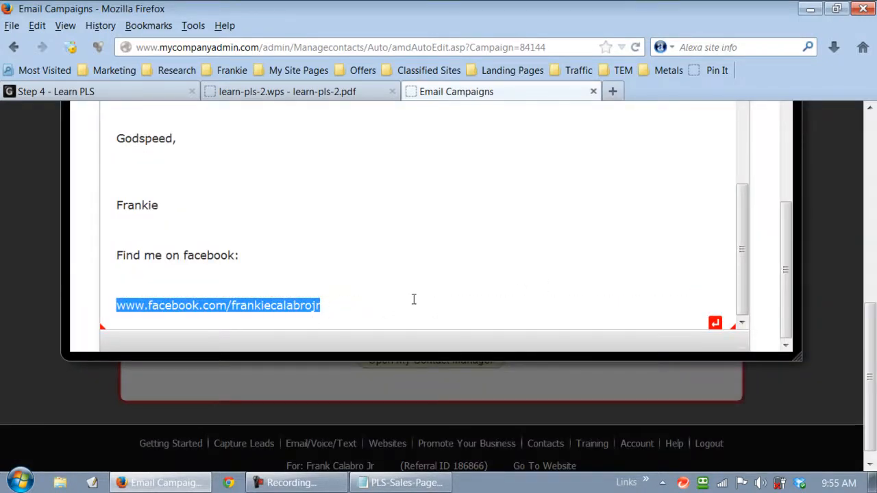
Open the link settings for the selected Facebook address and paste the copied address as its URL, keeping the link type URL
scroll(390, 279, "up", 5)
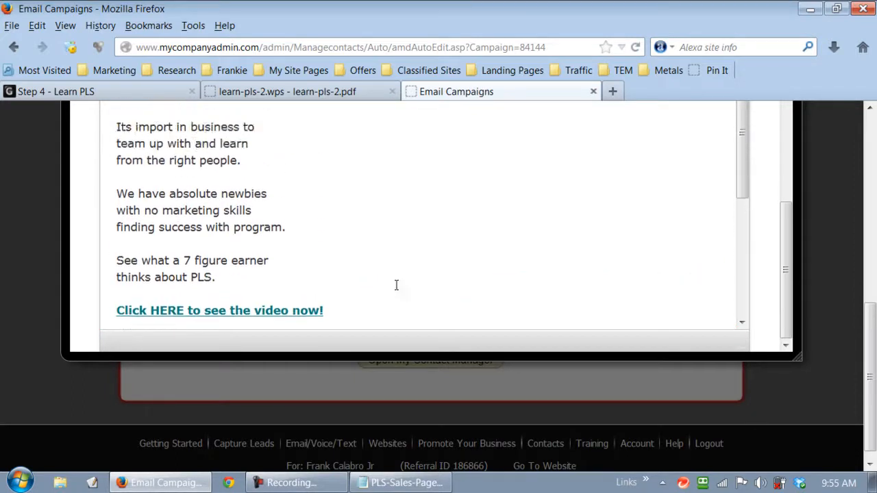
scroll(396, 285, "up", 8)
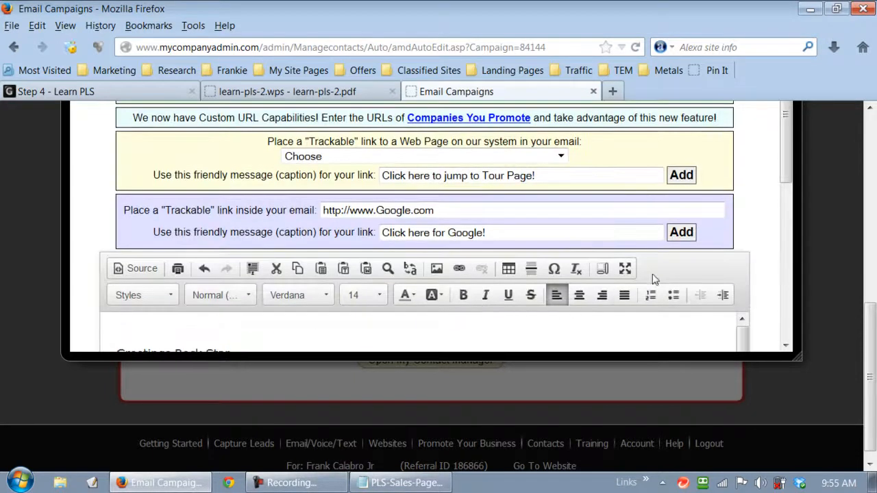
left_click(458, 269)
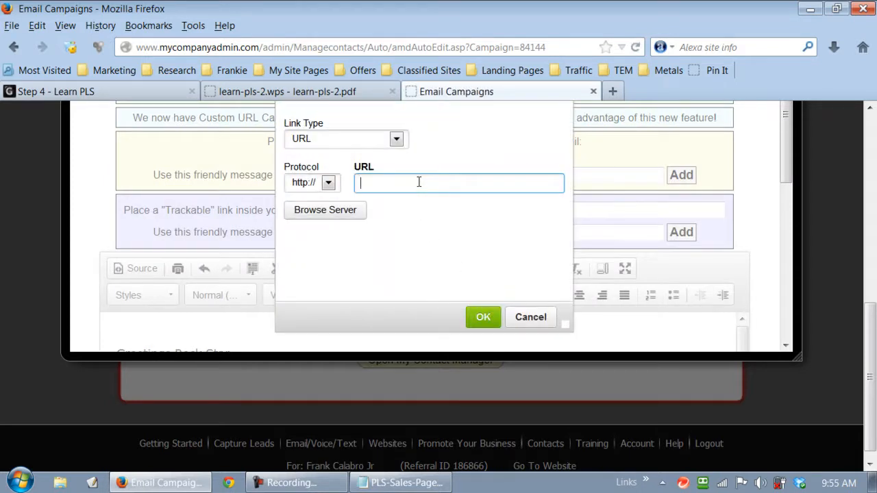
key("ctrl+v")
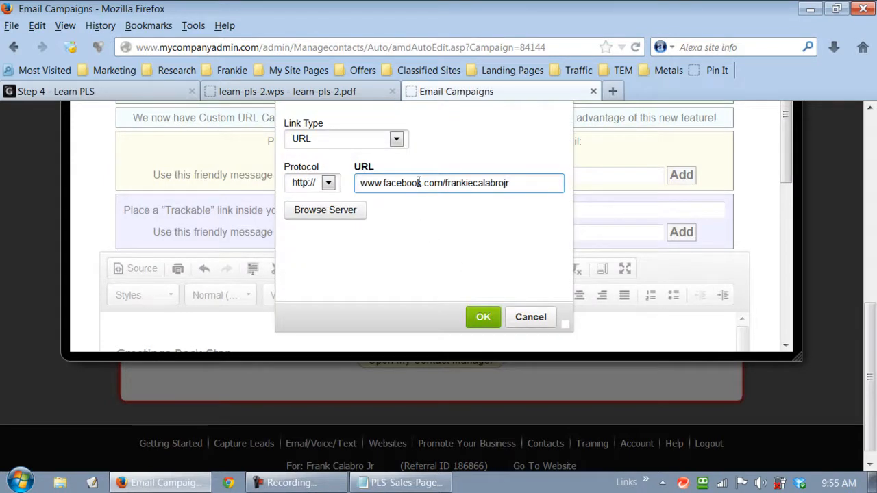
left_click(396, 140)
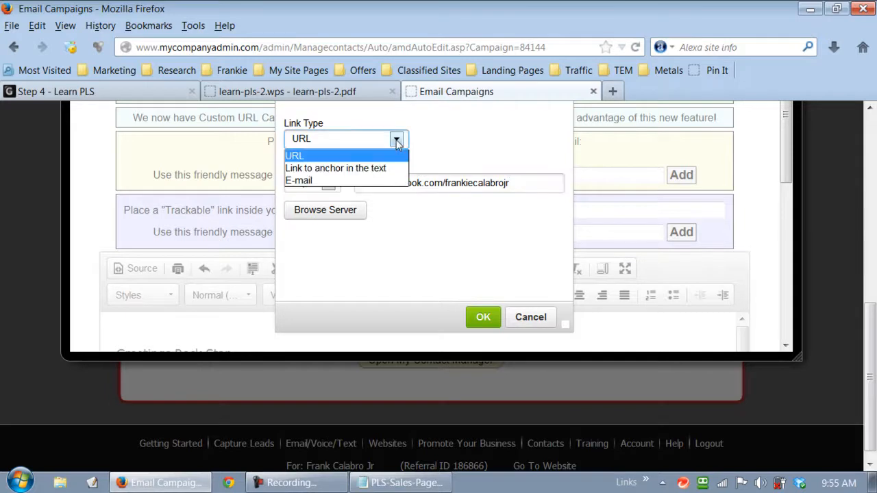
left_click(439, 147)
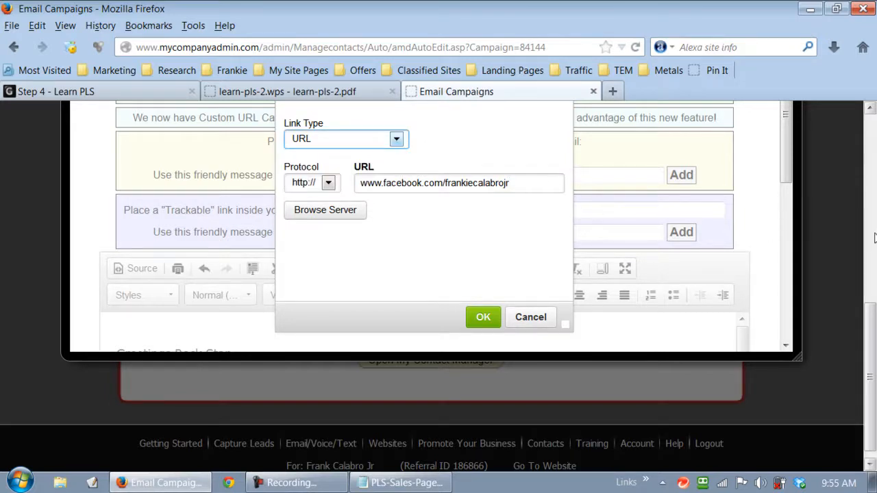
scroll(561, 240, "up", 3)
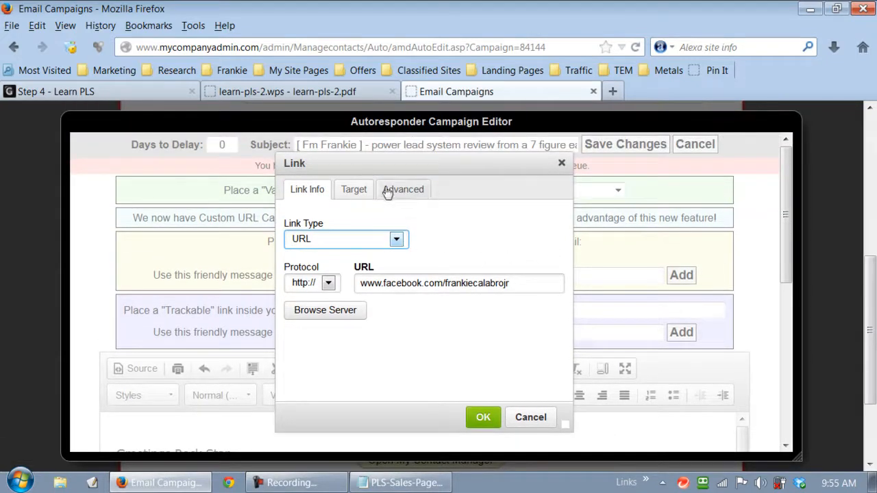
Set the Facebook link's target to New Window (_blank) and apply the link
left_click(354, 190)
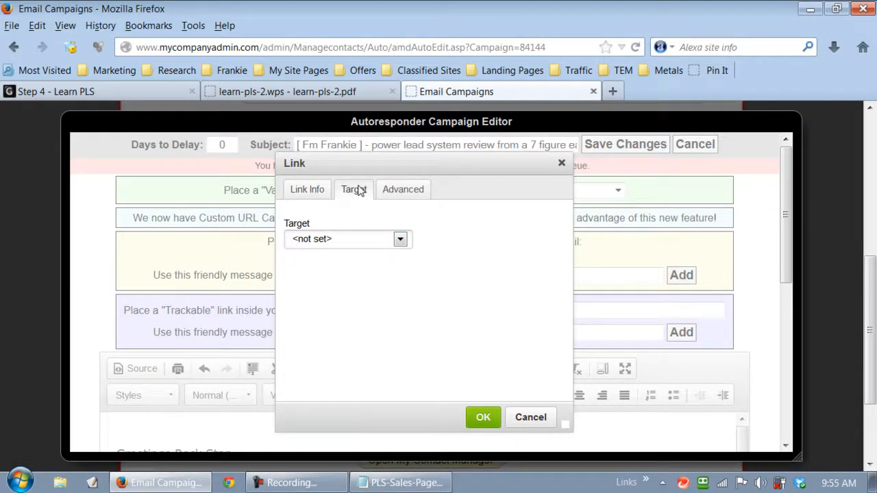
left_click(400, 239)
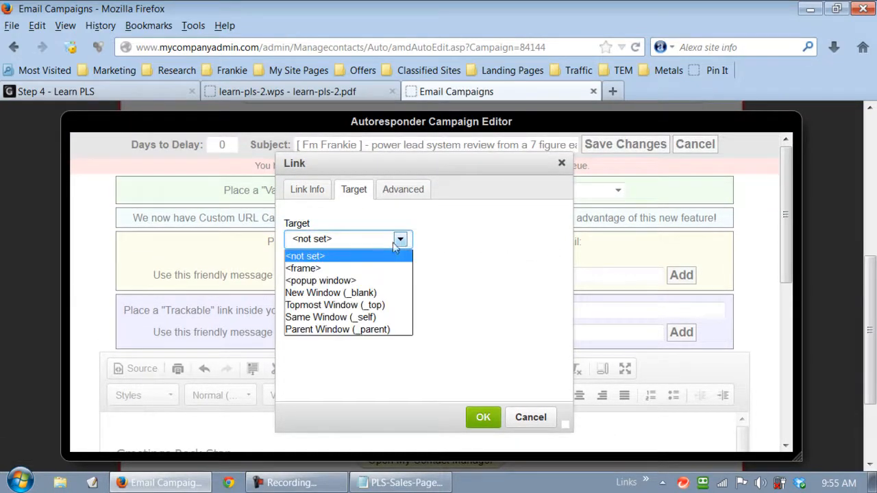
left_click(342, 293)
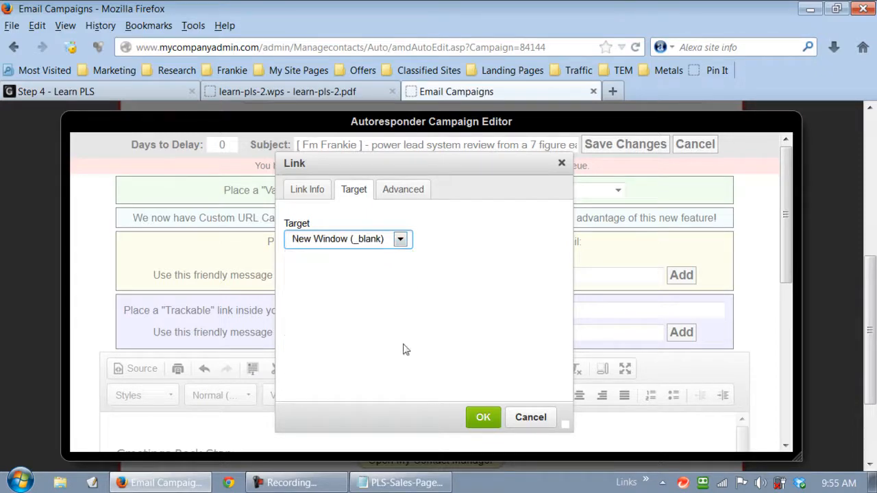
left_click(483, 417)
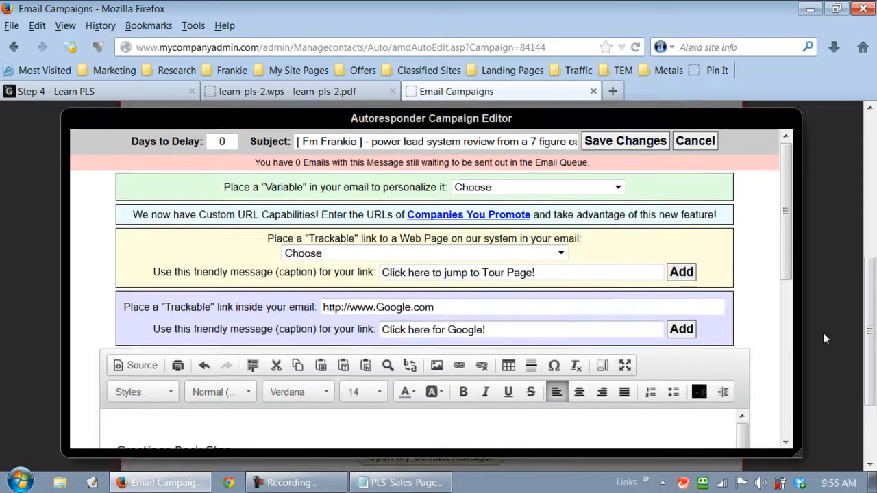
Enlarge the Autoresponder Campaign Editor window and review the letter down to the Facebook link at its end
scroll(823, 332, "down", 3)
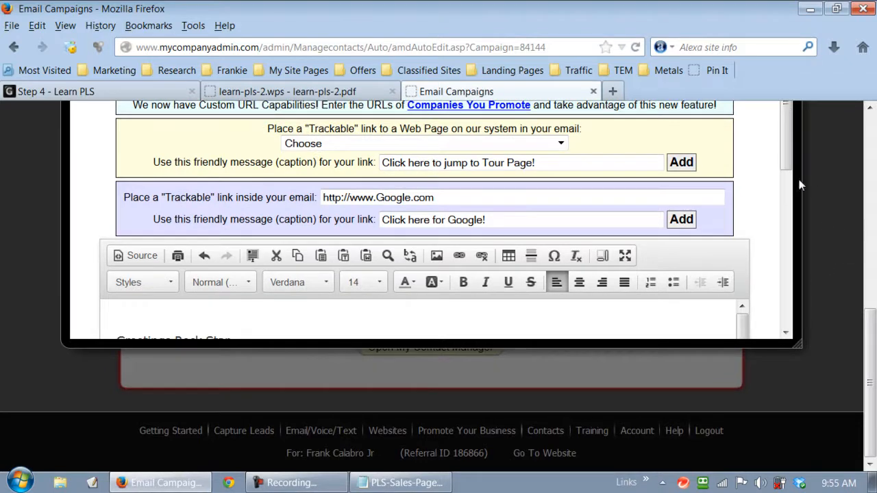
left_click_drag(798, 344, 842, 458)
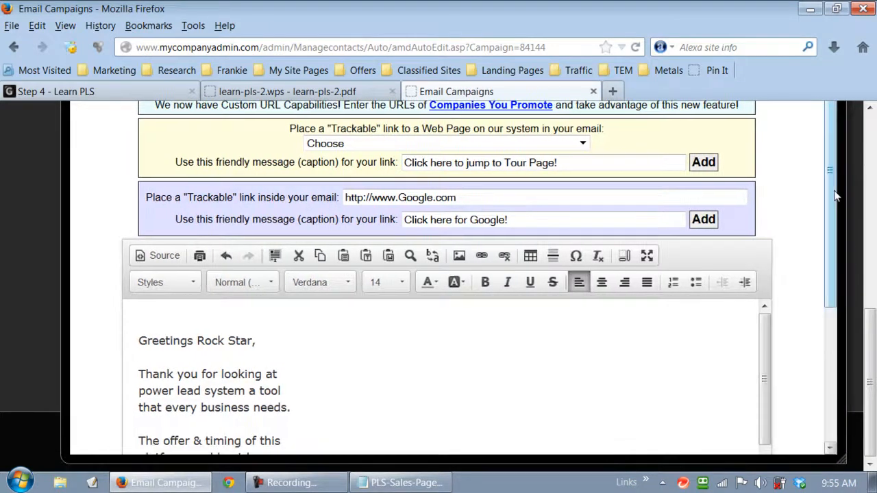
left_click_drag(834, 182, 825, 352)
scroll(766, 245, "down", 4)
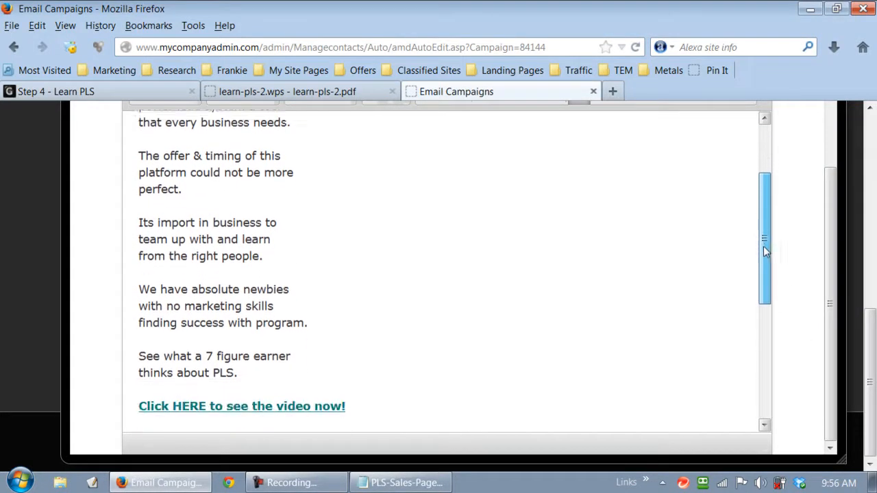
left_click_drag(766, 277, 775, 372)
left_click(561, 364)
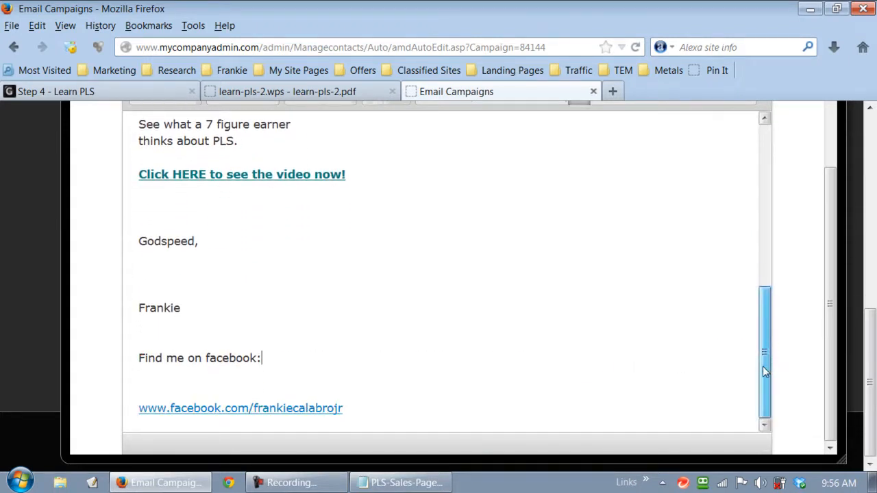
scroll(769, 307, "up", 1)
left_click_drag(768, 307, 754, 362)
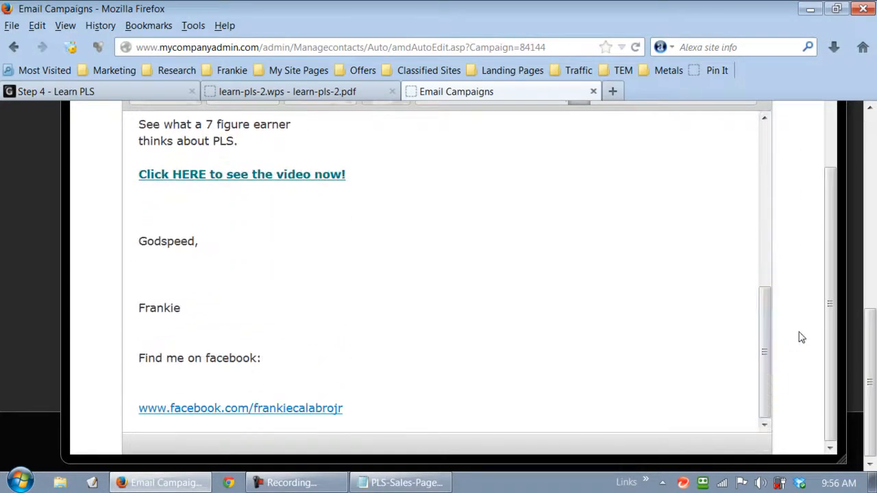
Save the changes made to the power lead system review email
scroll(804, 313, "up", 4)
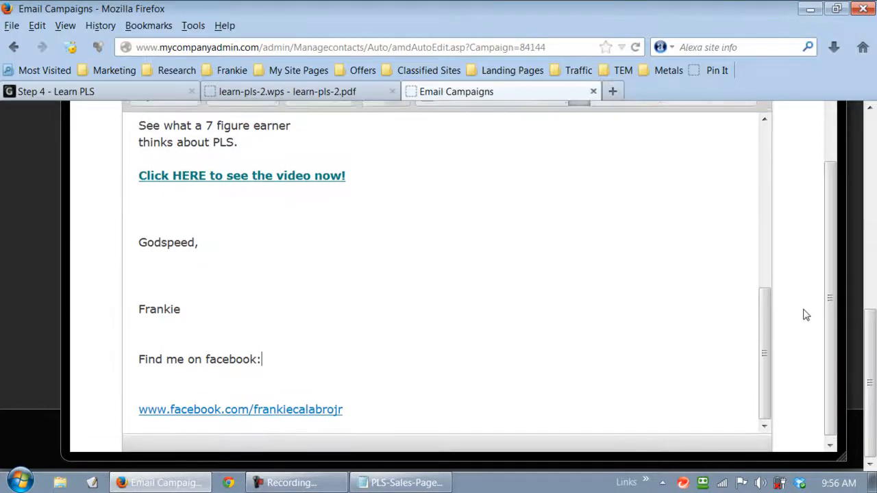
scroll(804, 313, "up", 6)
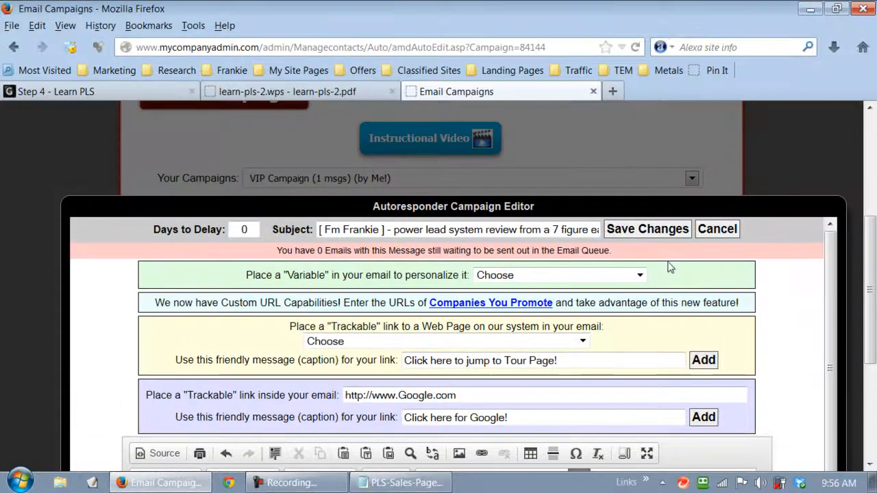
left_click(647, 230)
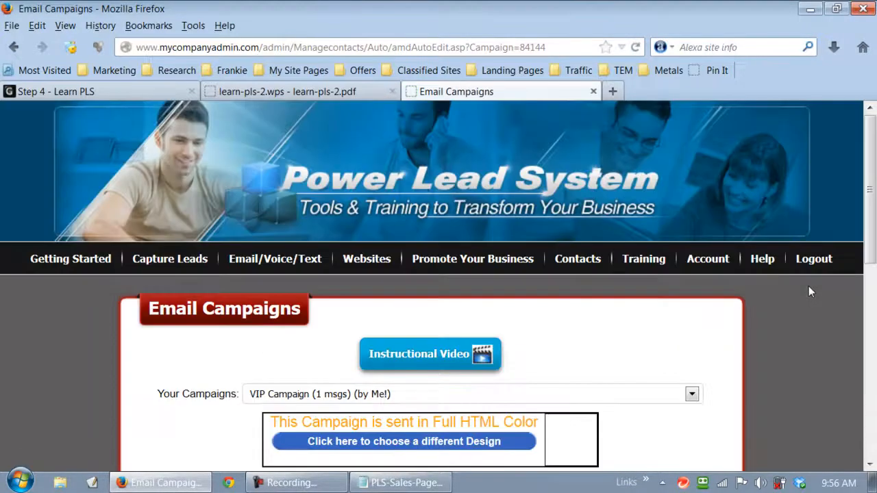
scroll(809, 292, "down", 5)
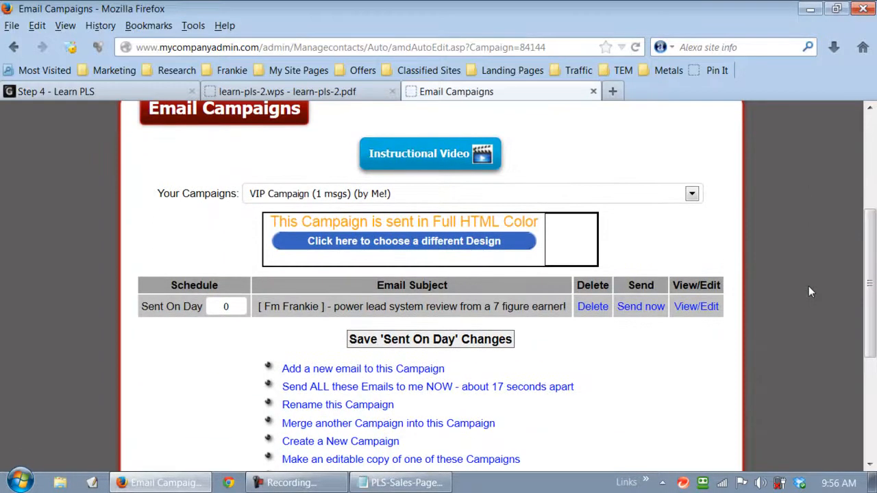
scroll(808, 292, "down", 2)
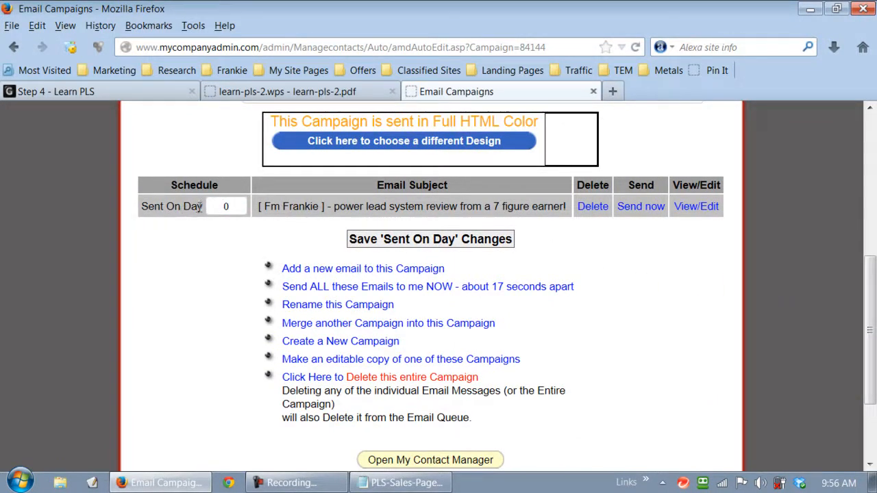
left_click_drag(204, 206, 143, 206)
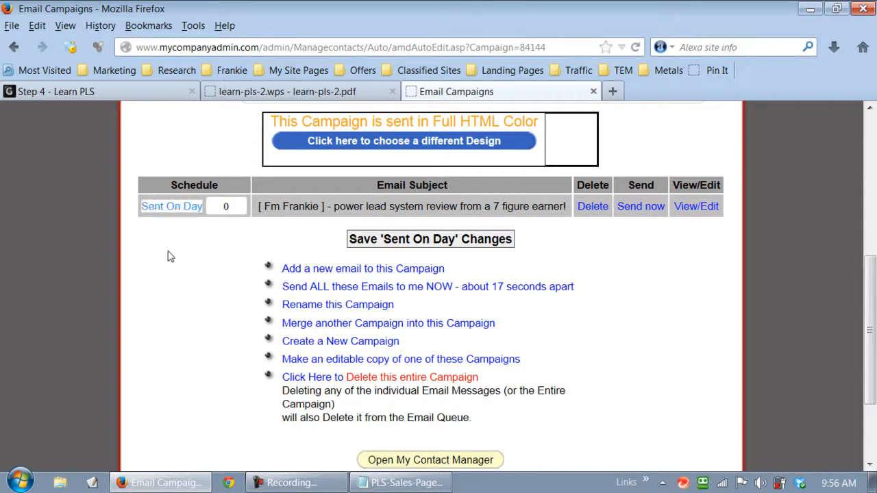
left_click(203, 254)
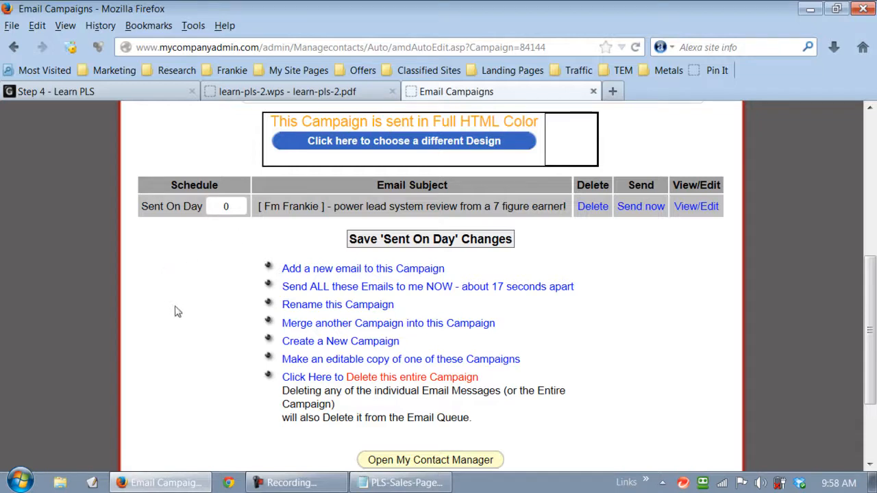
scroll(774, 352, "down", 3)
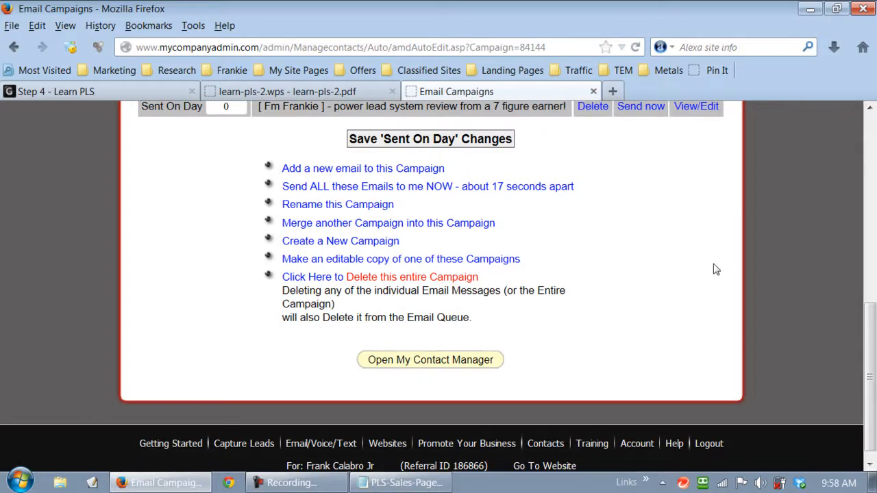
scroll(716, 269, "up", 6)
scroll(785, 253, "down", 3)
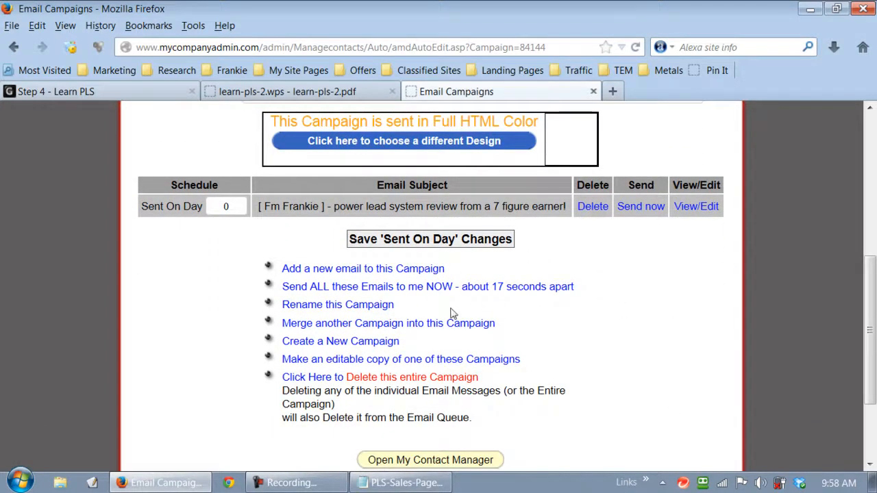
Start adding a new email to the campaign, and replace the open letter #2 with email follow up letter #3 from the Step 4 page
left_click(330, 271)
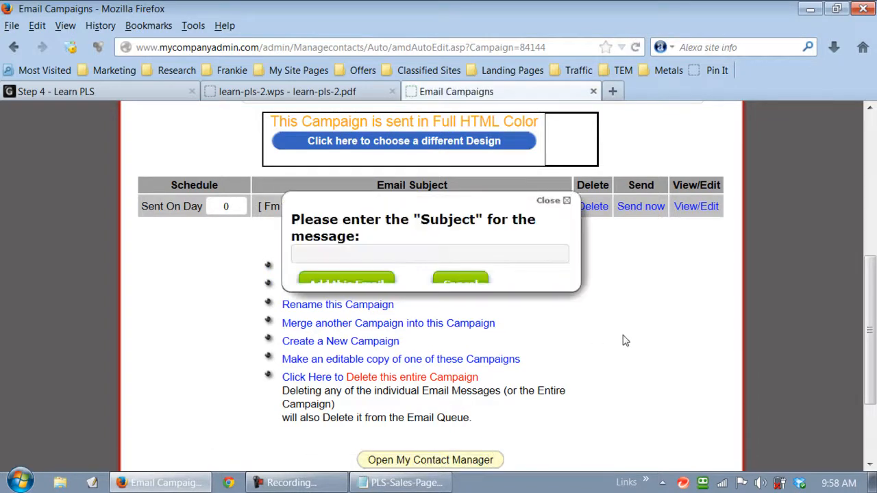
left_click(298, 94)
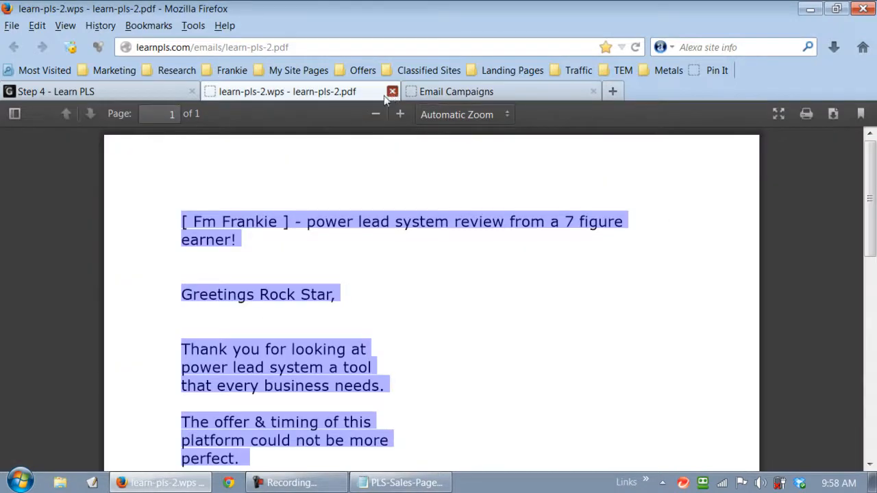
left_click(389, 93)
left_click(56, 91)
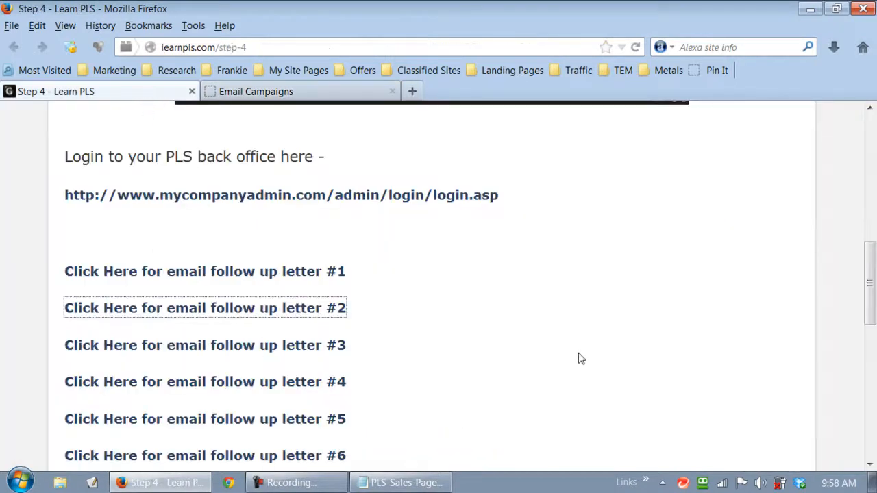
scroll(579, 359, "down", 3)
left_click(157, 248)
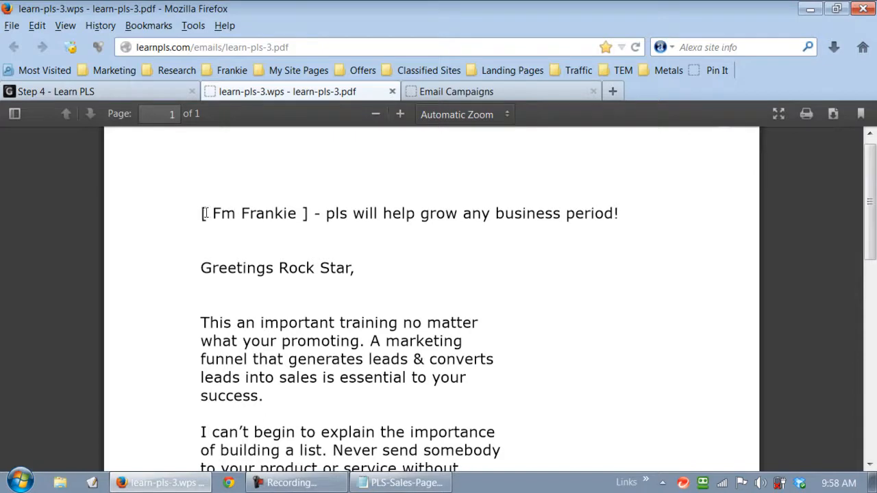
Add the new email with letter #3's heading, ending in "pls will help grow any business period!", copied as its subject without the stray space
left_click_drag(203, 213, 615, 214)
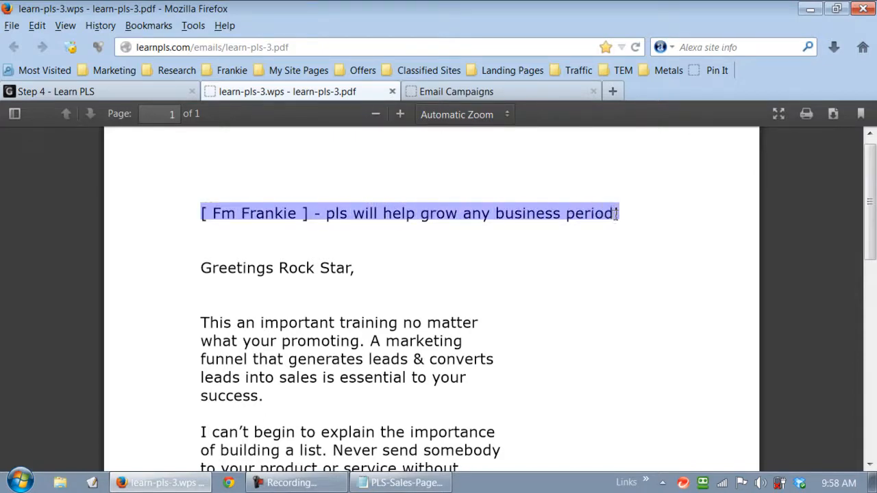
right_click(574, 211)
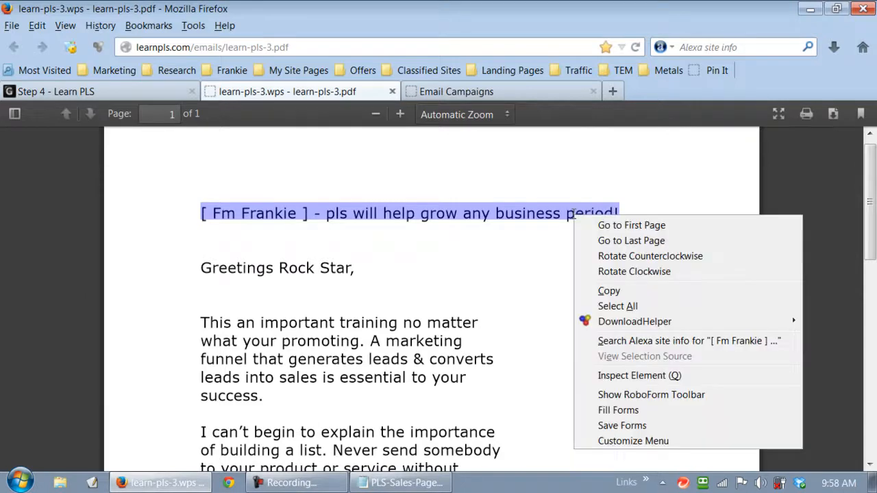
left_click(606, 291)
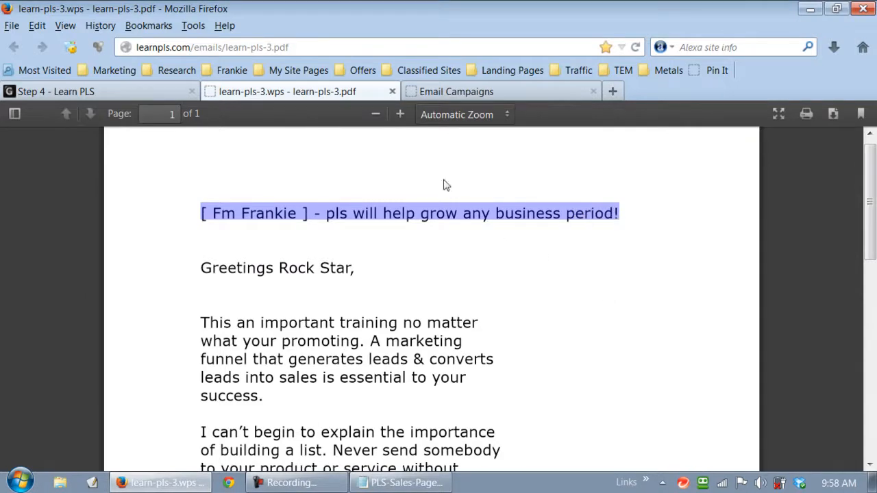
left_click(474, 91)
left_click(386, 253)
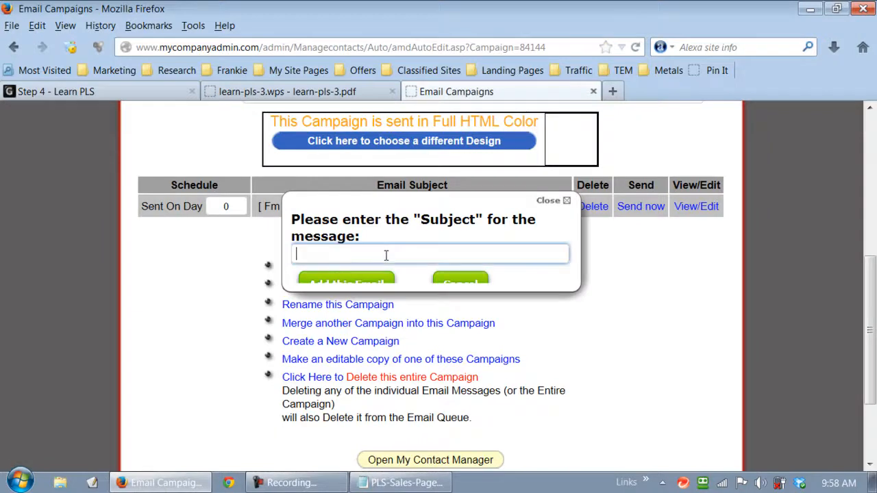
right_click(386, 255)
left_click(421, 60)
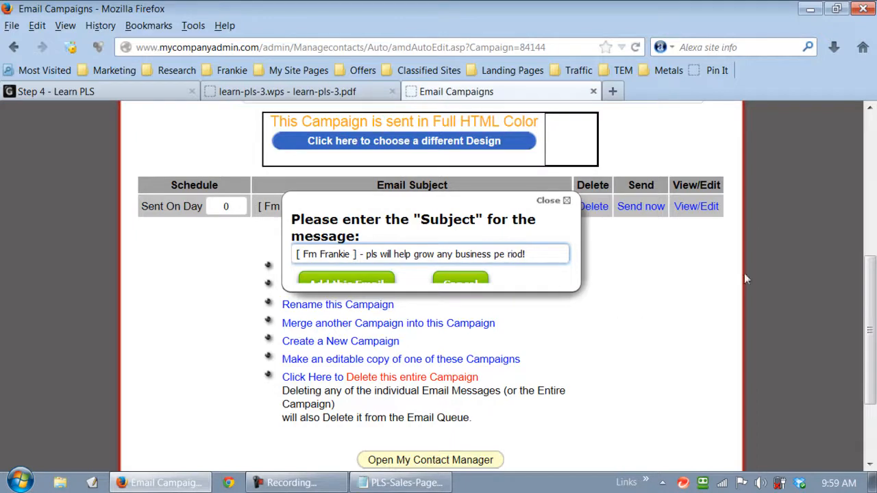
key("BackSpace")
left_click(348, 284)
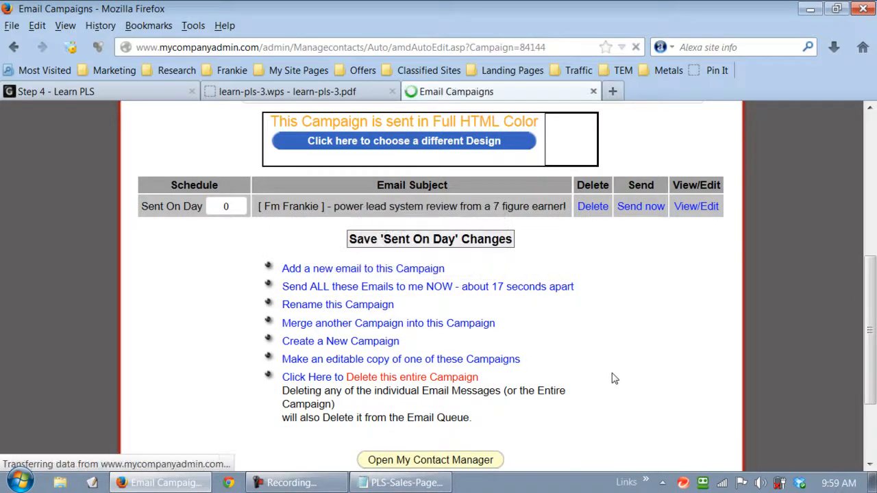
Set the Sent On Day value of the "pls will help grow any business period!" email to 2
scroll(795, 372, "down", 5)
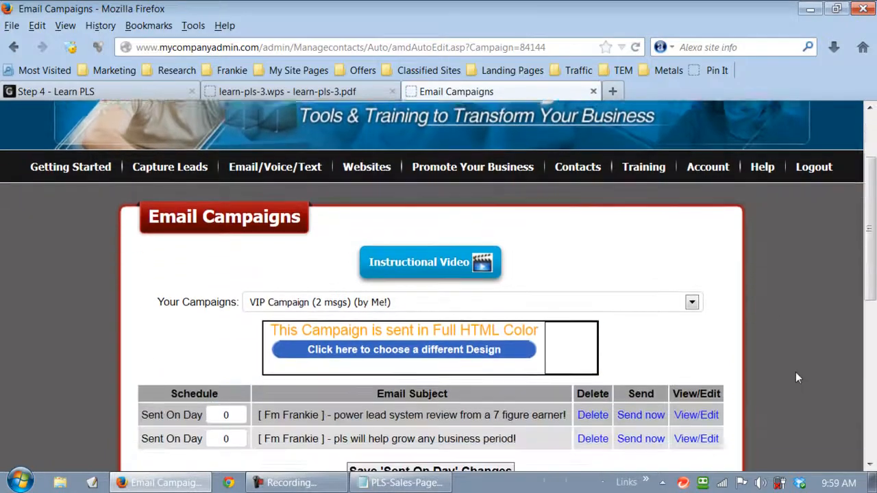
scroll(789, 371, "down", 1)
left_click(231, 230)
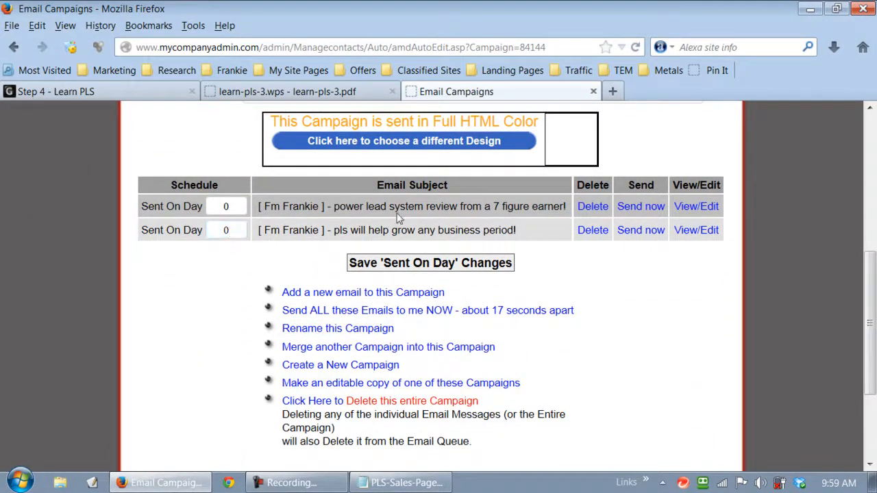
left_click(234, 230)
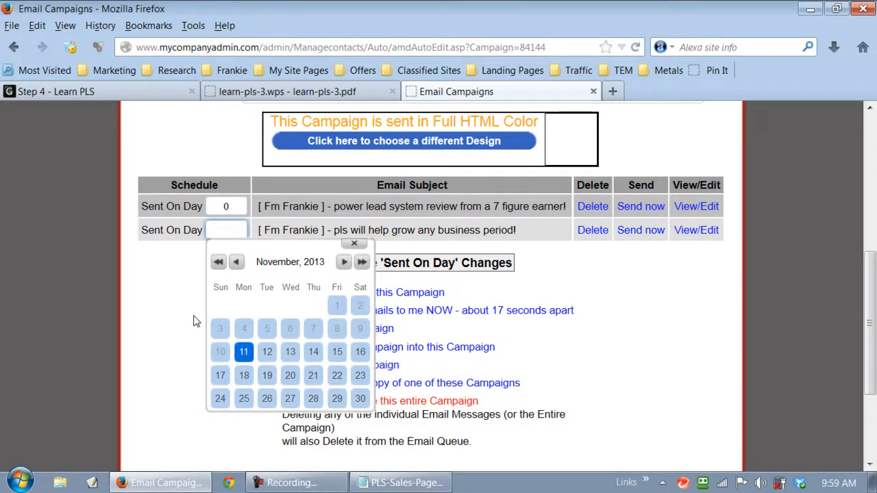
left_click_drag(126, 302, 135, 302)
left_click(678, 361)
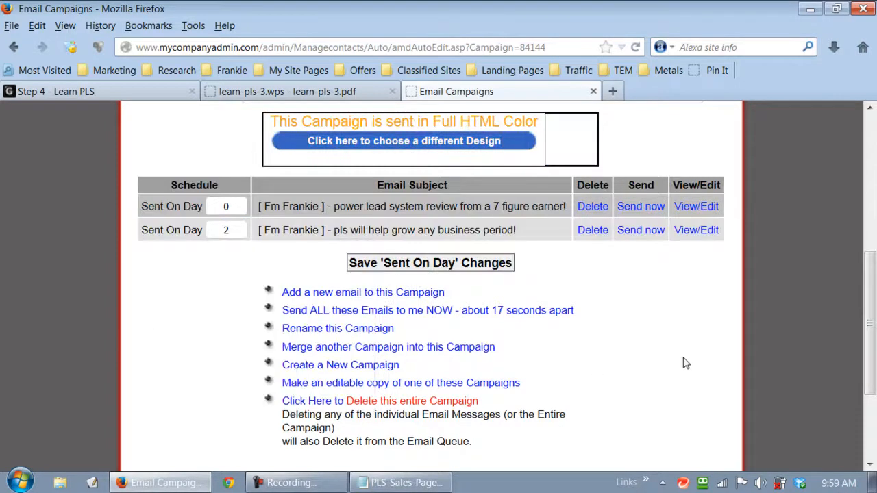
Open the "pls will help grow any business period!" email for editing, then enlarge and reposition the Autoresponder Campaign Editor window
left_click(696, 232)
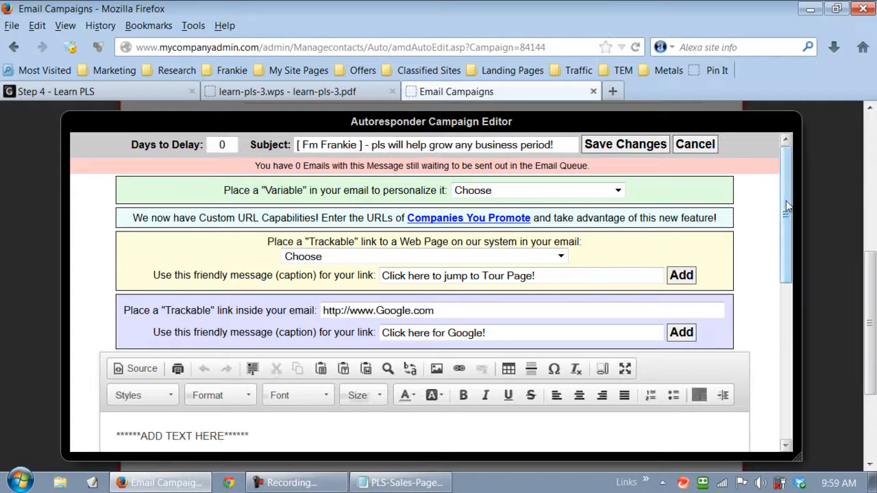
left_click_drag(786, 198, 788, 256)
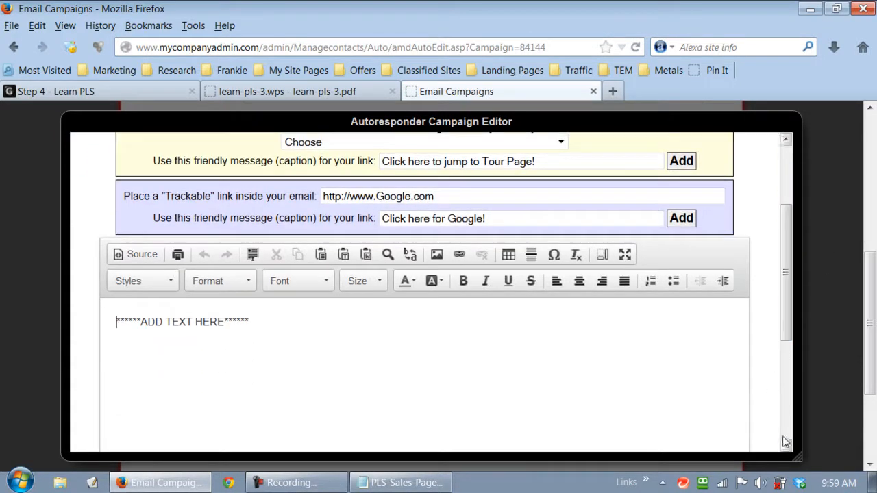
left_click_drag(795, 455, 832, 486)
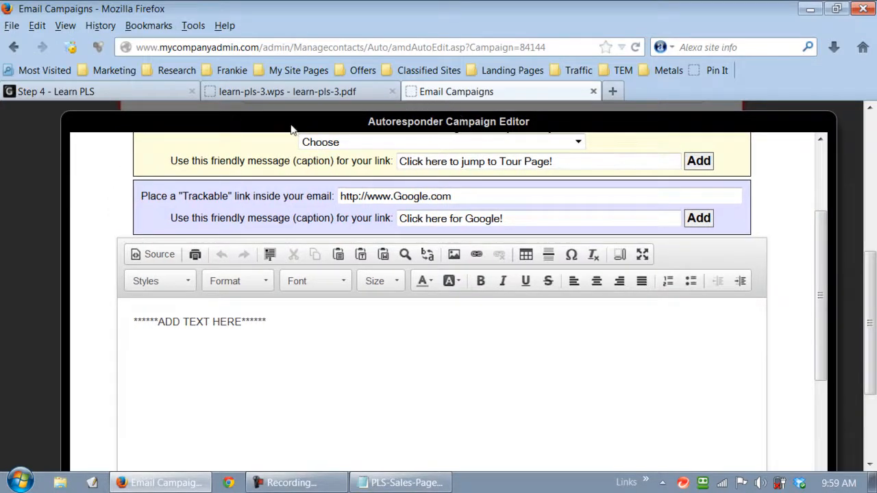
mouse_move(75, 131)
left_mouse_down()
mouse_move(63, 102)
mouse_move(77, 90)
mouse_move(78, 115)
left_mouse_up()
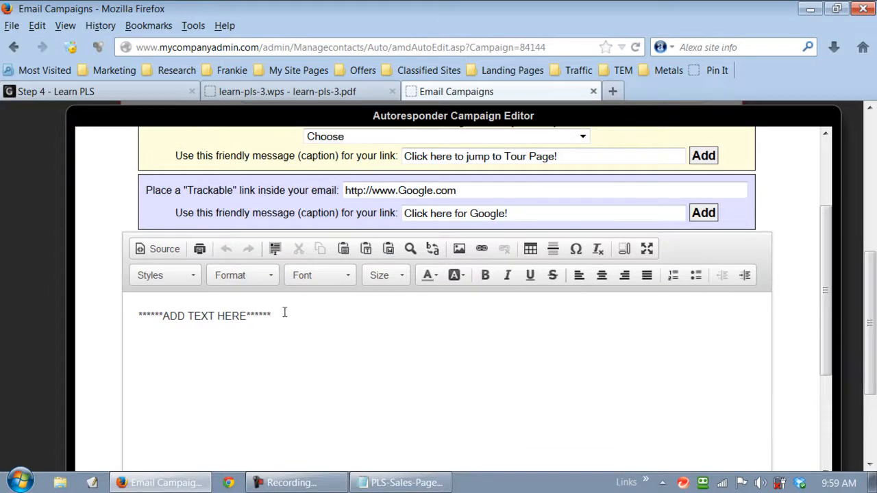
Delete the "******ADD TEXT HERE******" placeholder from the email body
left_click_drag(284, 312, 141, 316)
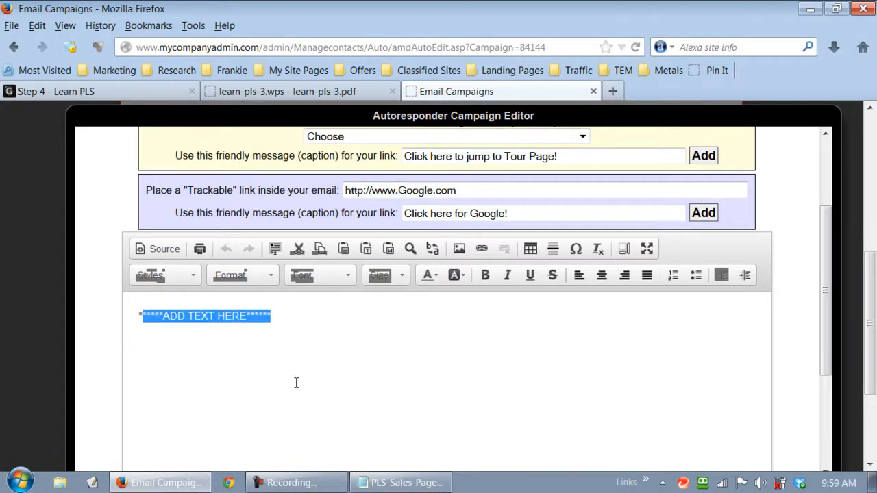
key("BackSpace")
key("BackSpace")
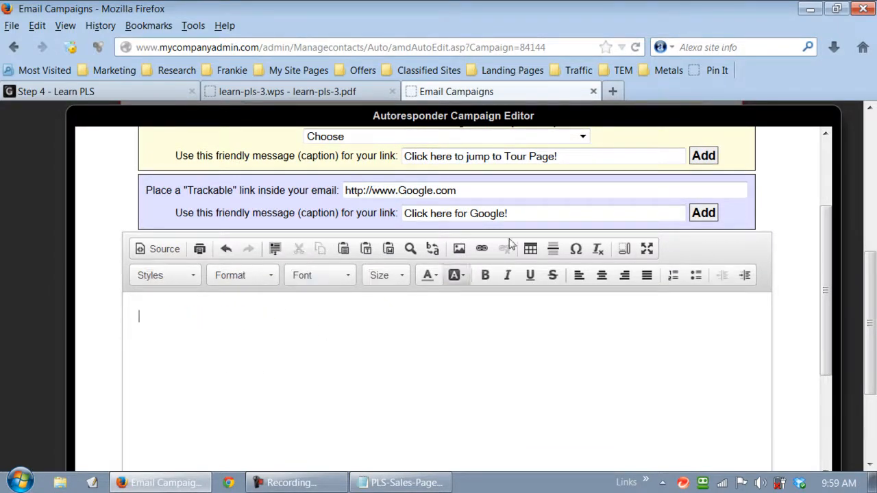
Switch back to the letter #3 PDF and look through its text from the greeting to the video link
left_click(290, 91)
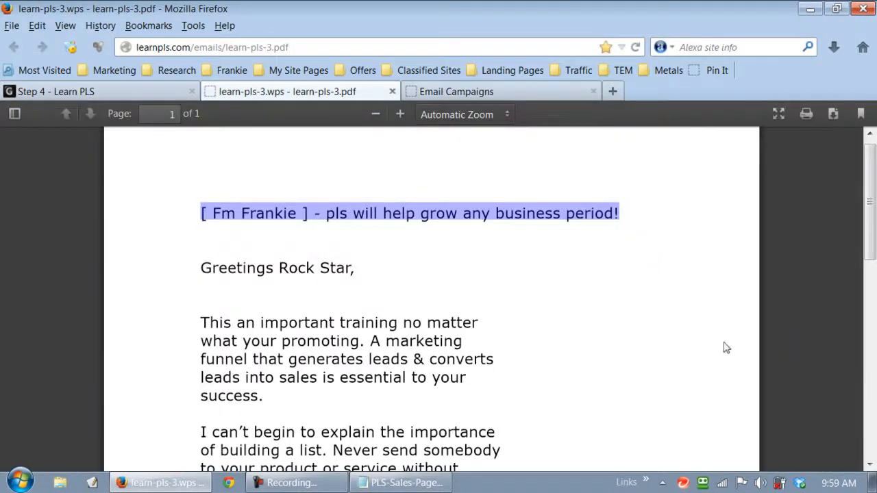
left_click(648, 310)
scroll(610, 335, "down", 3)
scroll(599, 335, "down", 10)
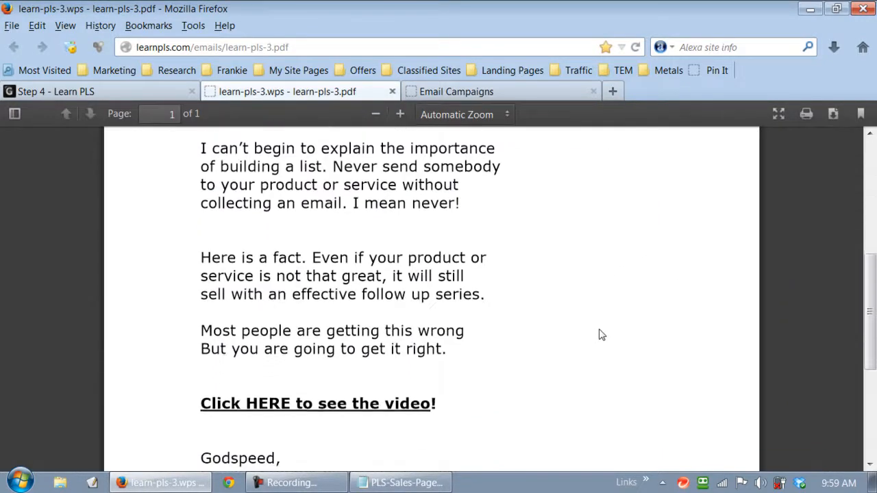
scroll(597, 336, "up", 10)
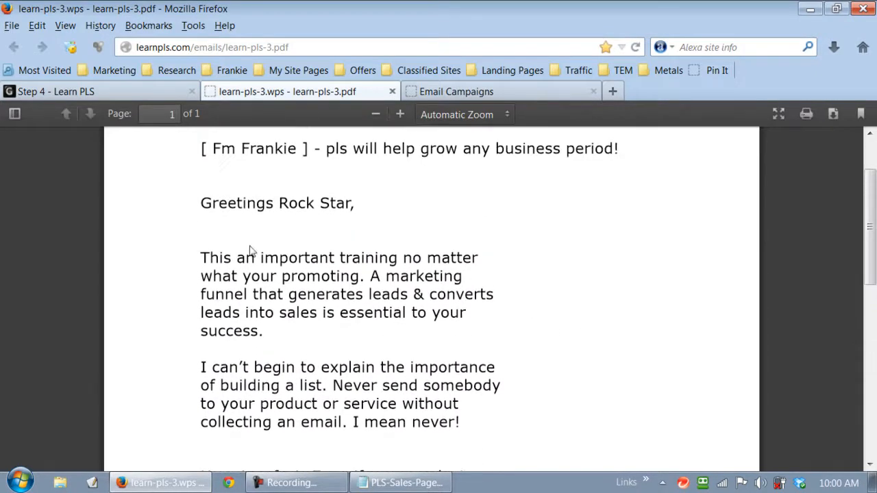
left_click_drag(202, 202, 411, 450)
key("ctrl+a")
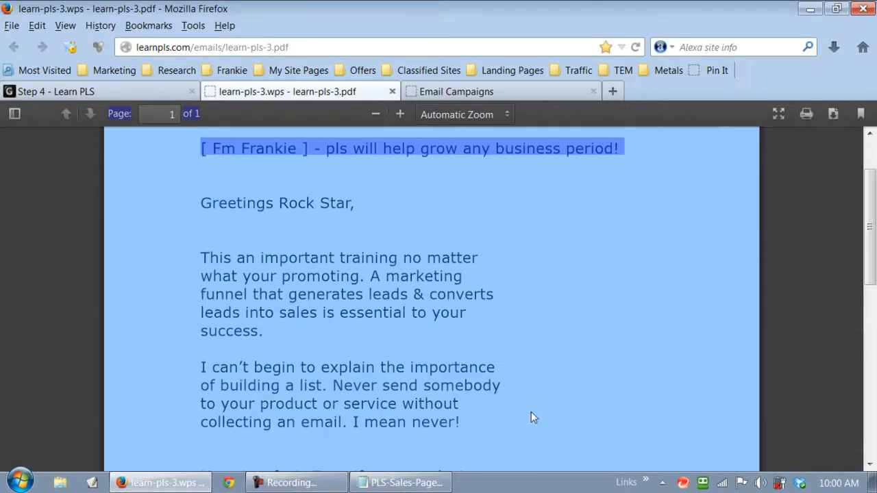
scroll(538, 400, "down", 10)
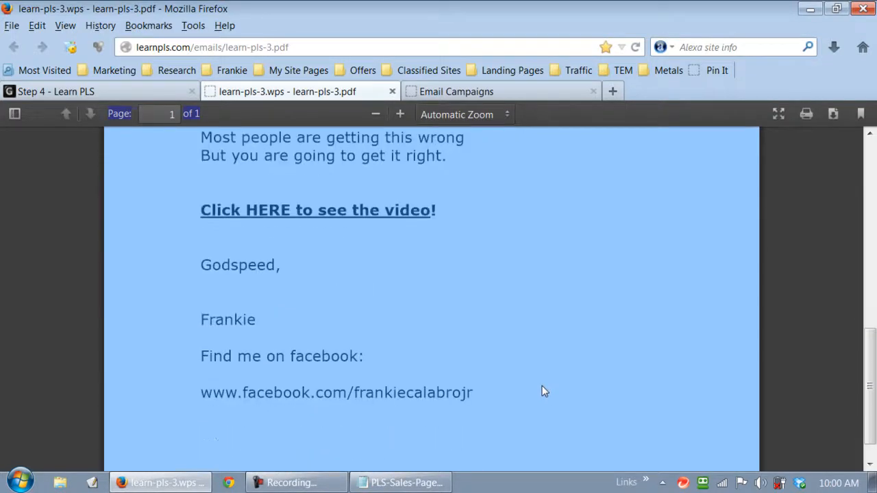
scroll(541, 385, "down", 1)
left_click(521, 380)
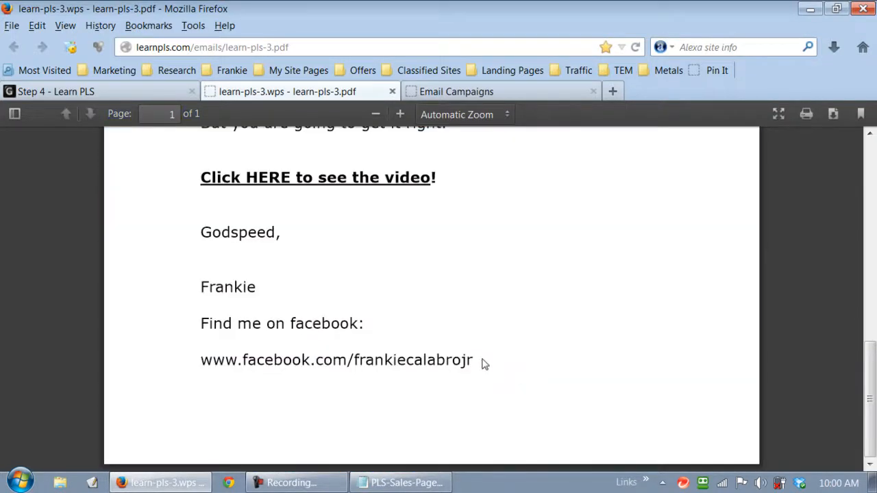
Copy the full text of letter #3 from the PDF and paste it into the empty email body
mouse_move(482, 363)
left_mouse_down()
mouse_move(434, 352)
mouse_move(474, 360)
left_mouse_up()
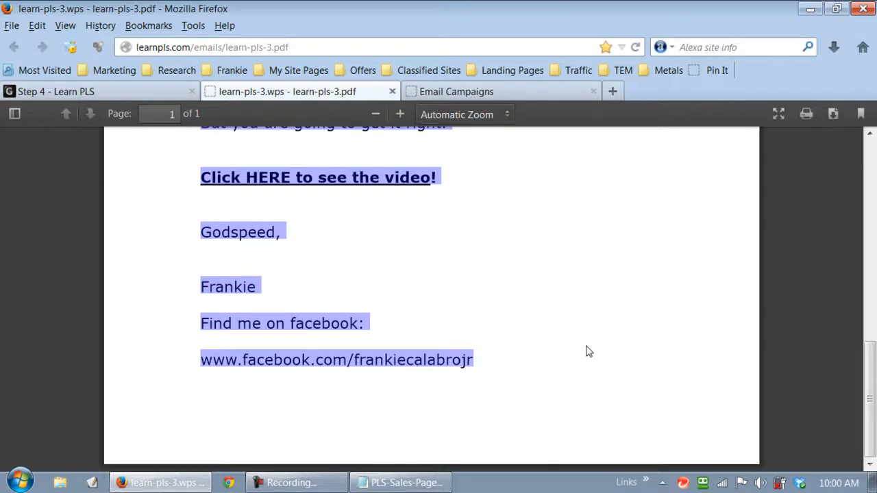
left_click(59, 94)
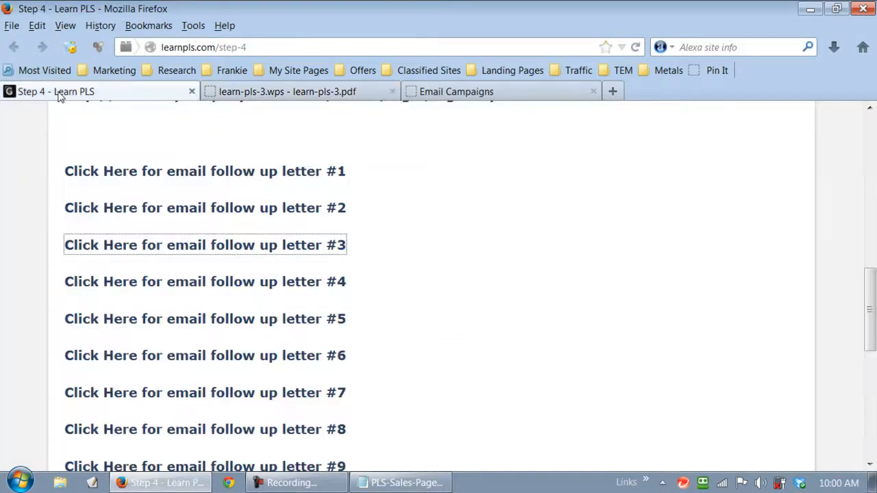
left_click(447, 98)
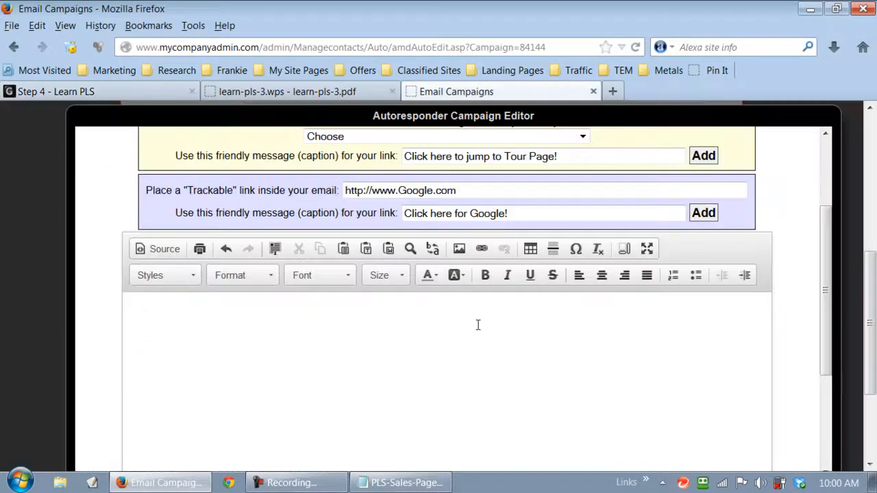
left_click(345, 250)
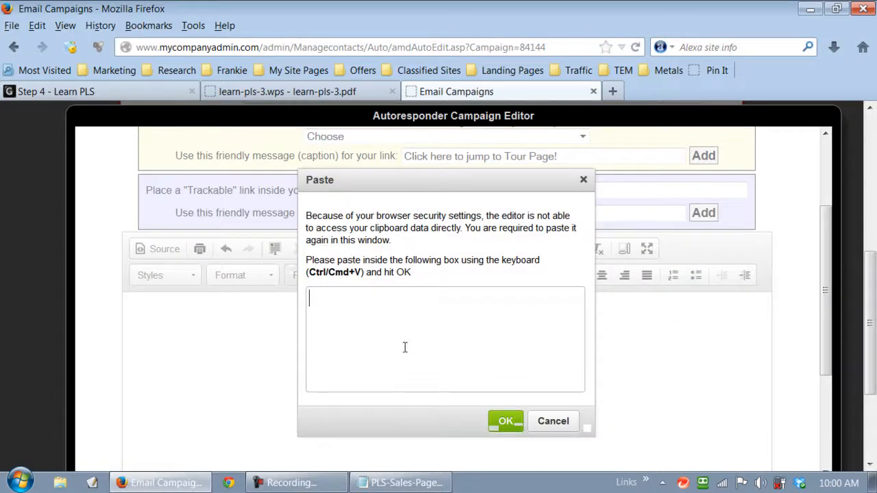
key("ctrl+v")
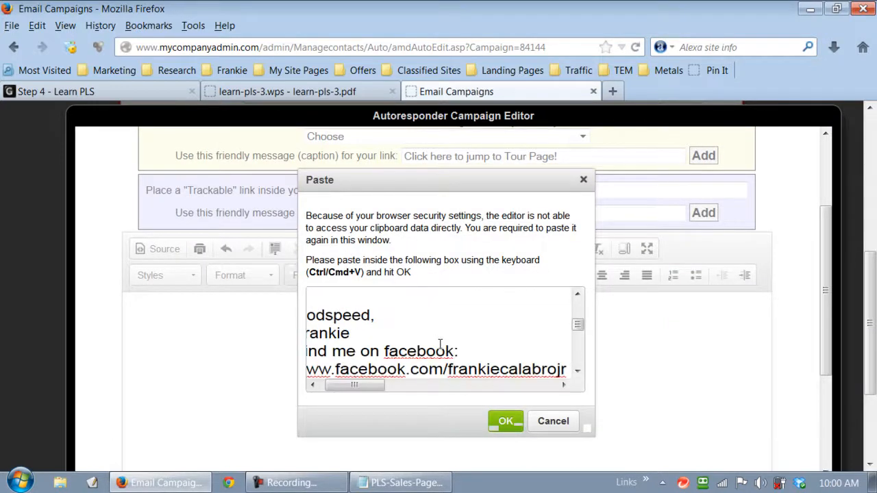
left_click(507, 422)
Delete the subject line ending in "pls will help grow any business period!" from the start of the email body
scroll(545, 392, "up", 1)
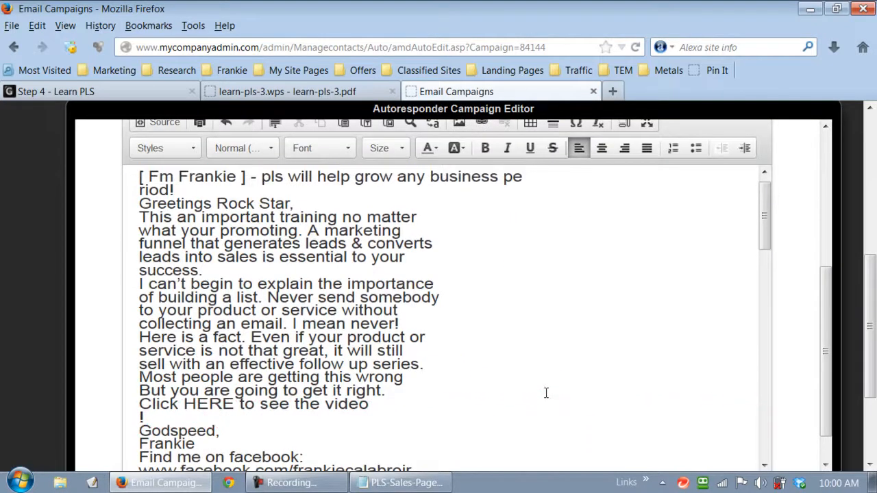
scroll(552, 398, "up", 5)
scroll(550, 407, "down", 3)
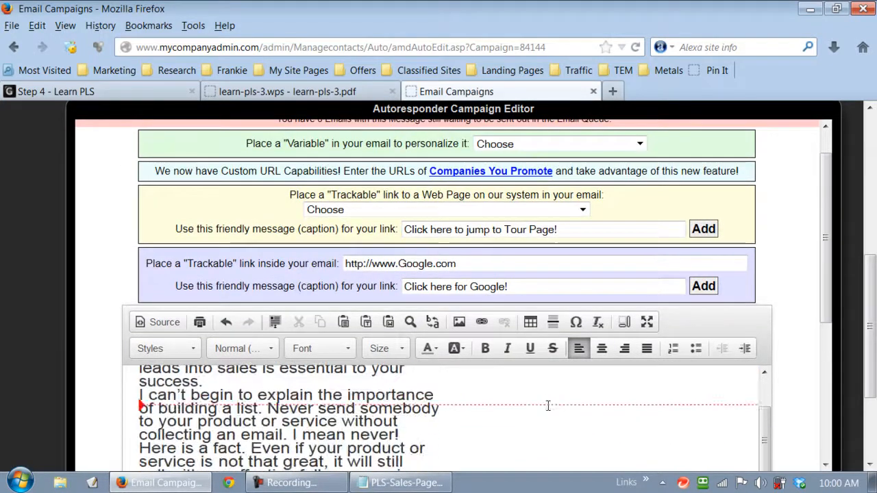
scroll(550, 407, "up", 2)
scroll(827, 318, "down", 3)
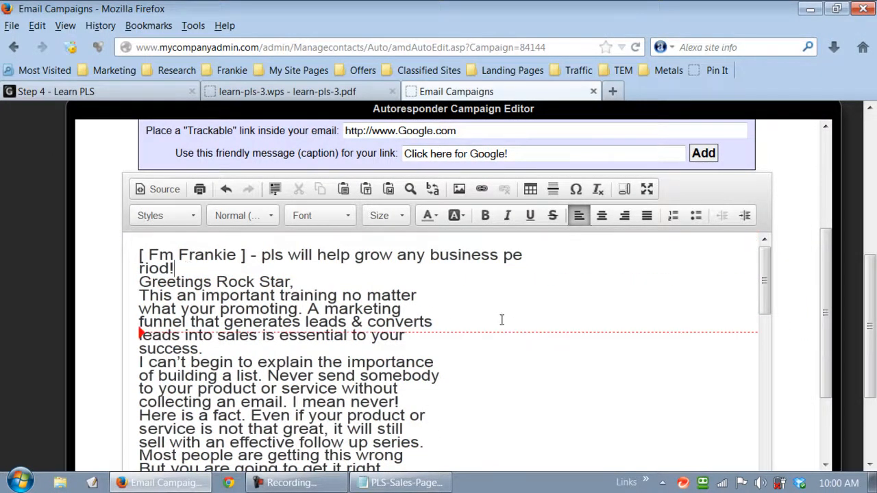
left_click_drag(173, 270, 139, 255)
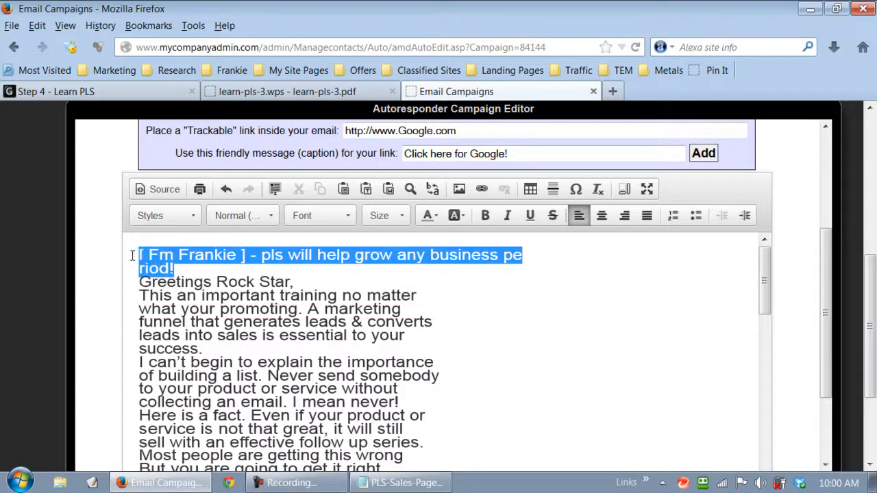
key("Delete")
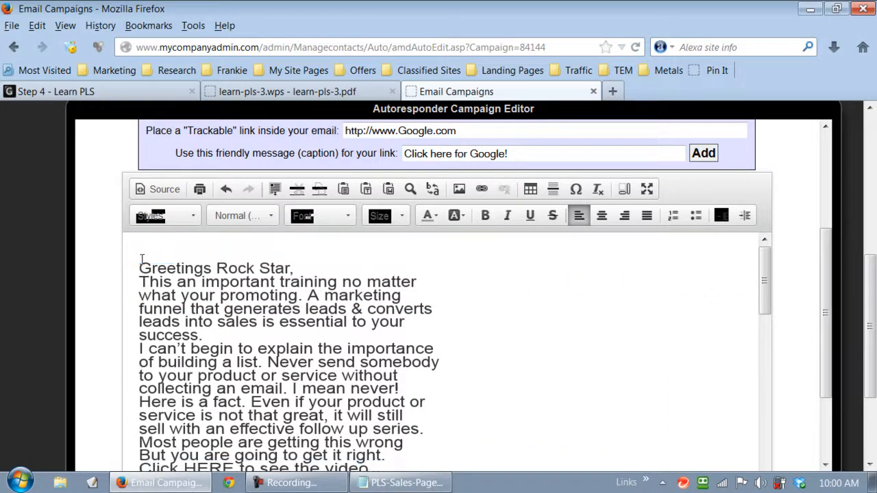
Insert blank lines after the greeting, after the paragraphs ending "success." and "I mean never!", and before "Click HERE to see the video"
left_click(299, 268)
key("Return")
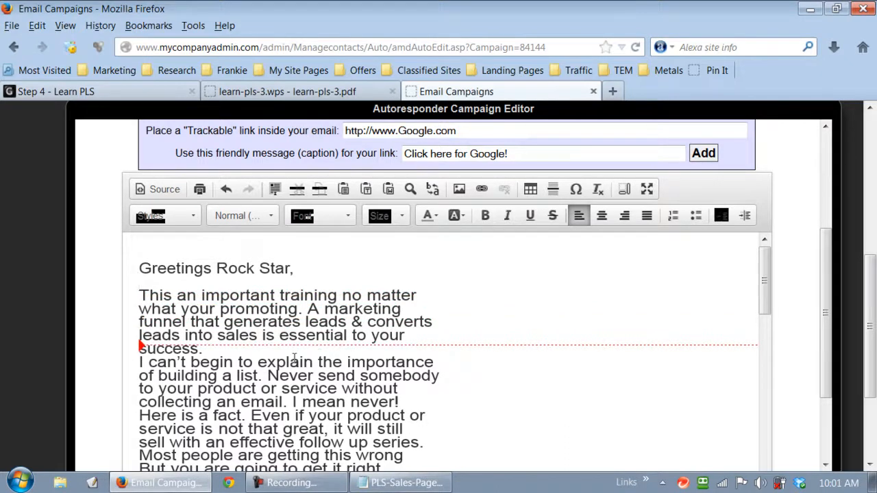
key("Return")
left_click(204, 364)
key("Return")
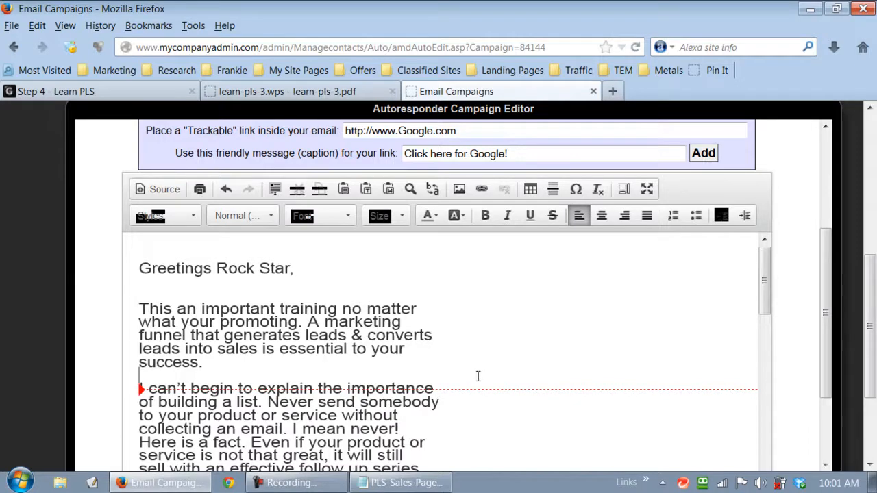
scroll(477, 376, "down", 3)
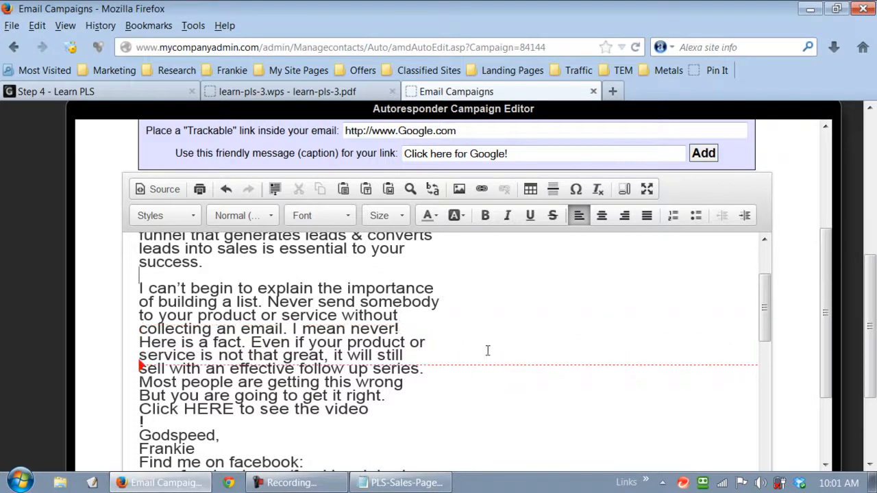
left_click(435, 342)
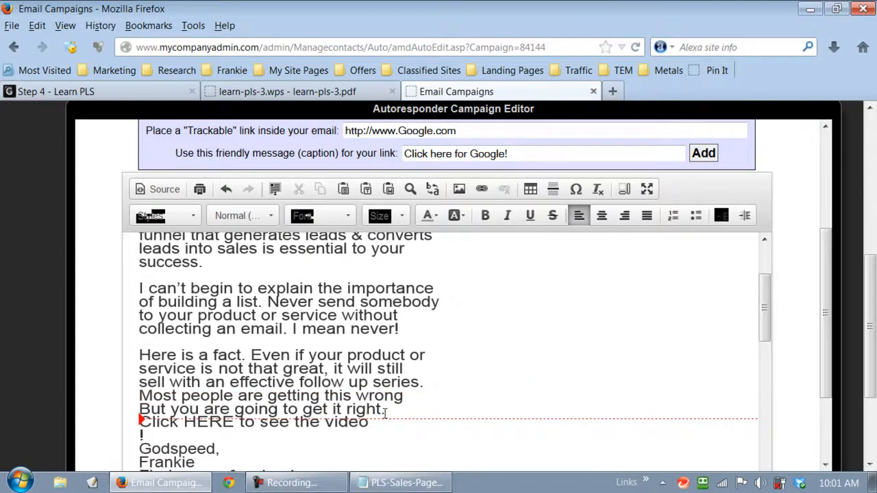
key("Return")
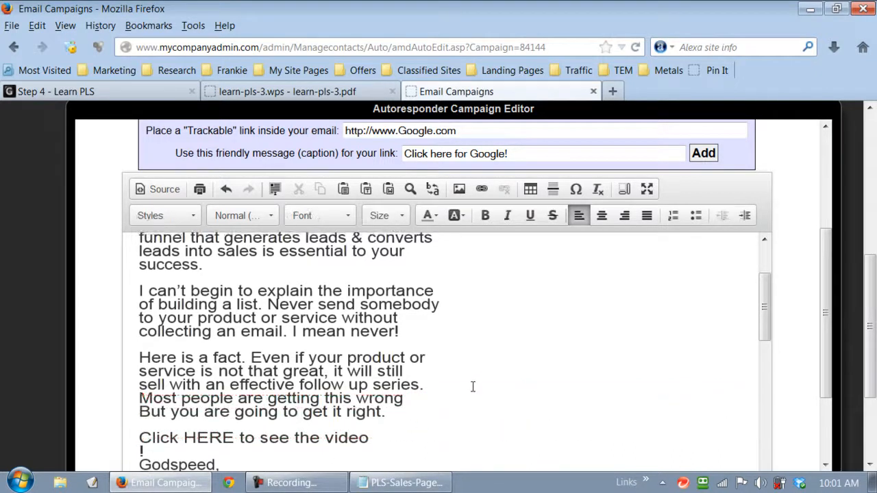
scroll(473, 387, "up", 2)
Check the paragraph spacing of the letter #3 PDF between the greeting and the "Godspeed," closing
left_click(266, 93)
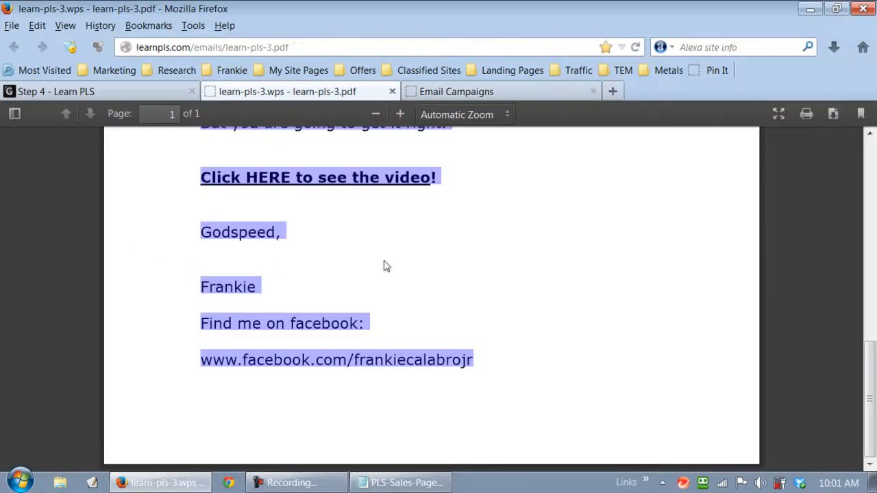
left_click(582, 300)
scroll(621, 308, "up", 3)
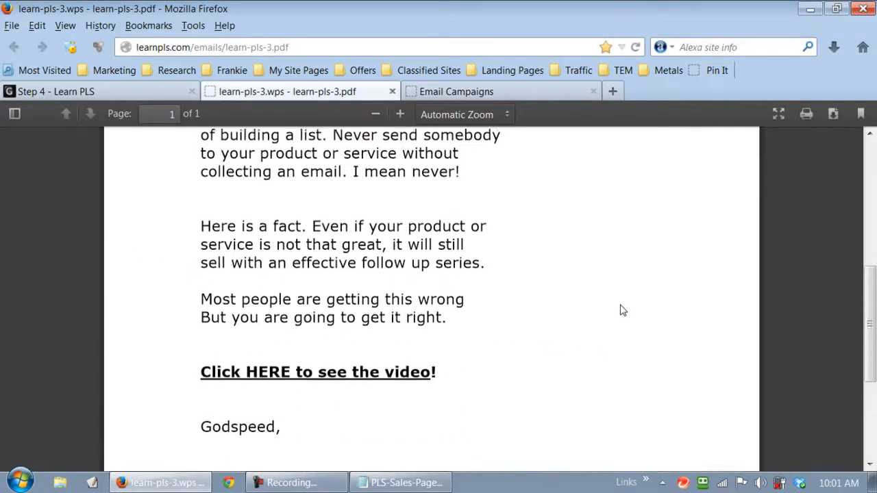
scroll(621, 309, "up", 4)
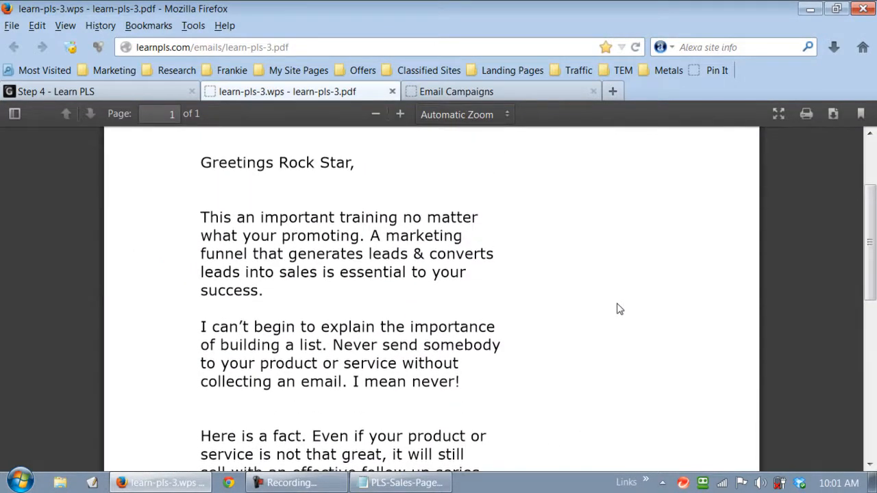
scroll(619, 309, "down", 1)
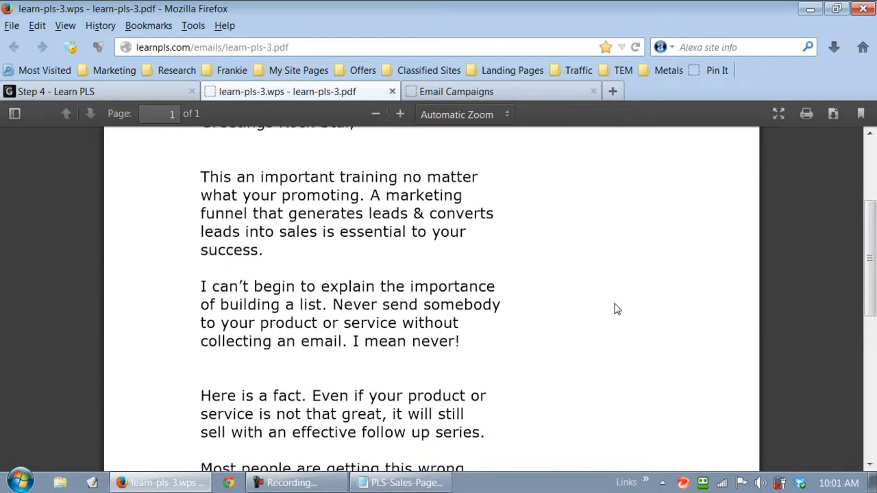
scroll(616, 309, "down", 4)
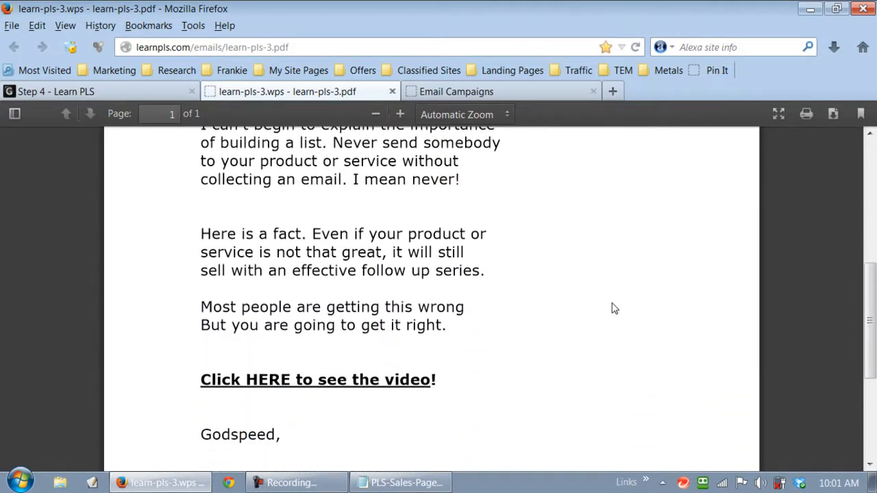
scroll(613, 308, "up", 4)
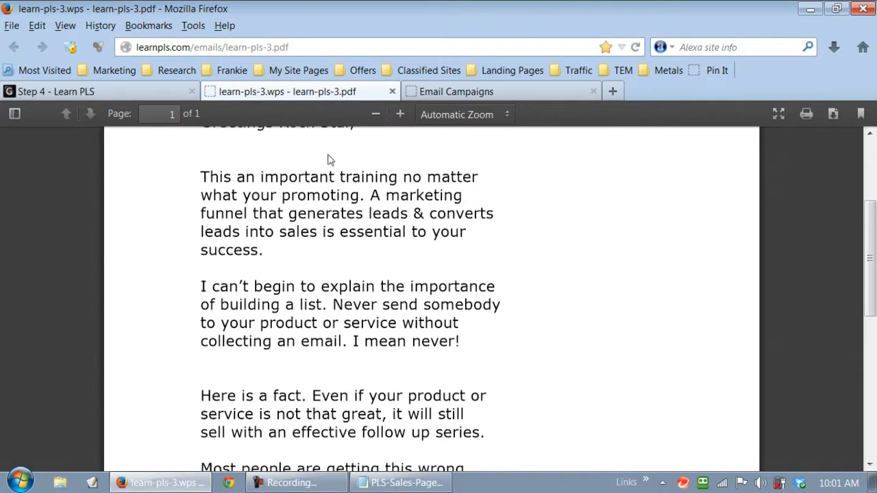
Back in the email editor, add a blank line before "Most people are getting this wrong" and another above "Click HERE to see the video"
left_click(463, 91)
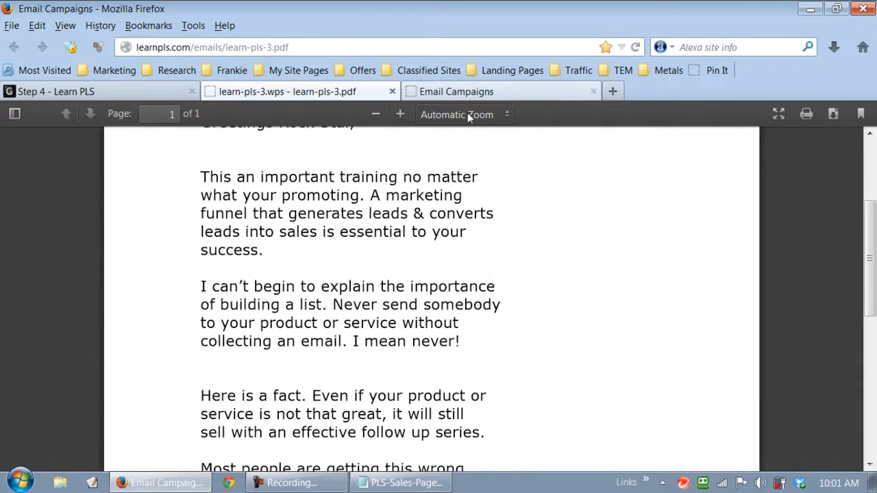
scroll(470, 345, "down", 3)
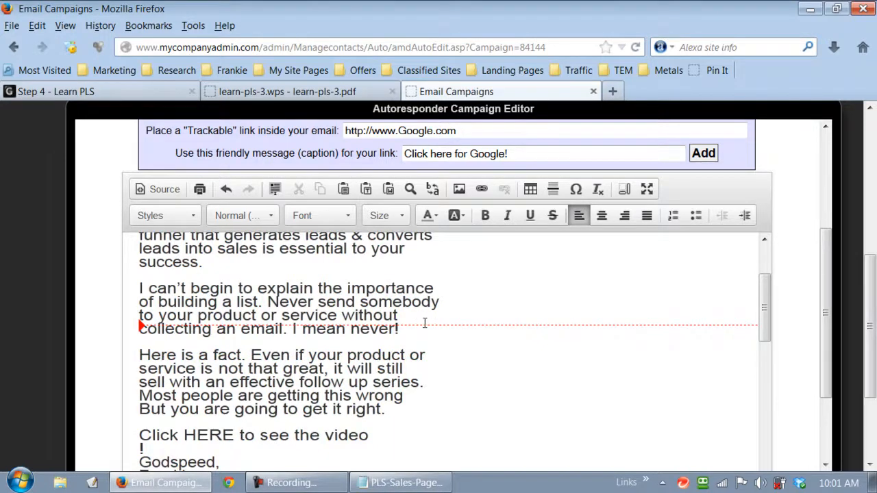
scroll(433, 329, "down", 3)
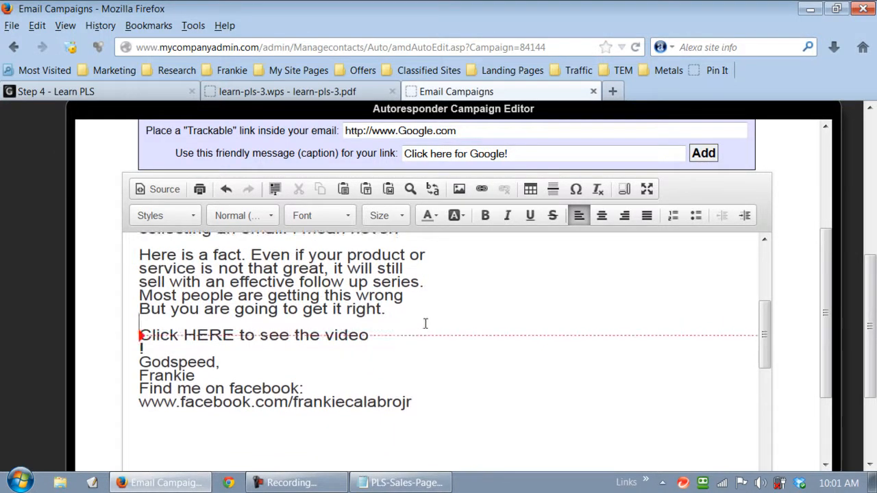
left_click(425, 283)
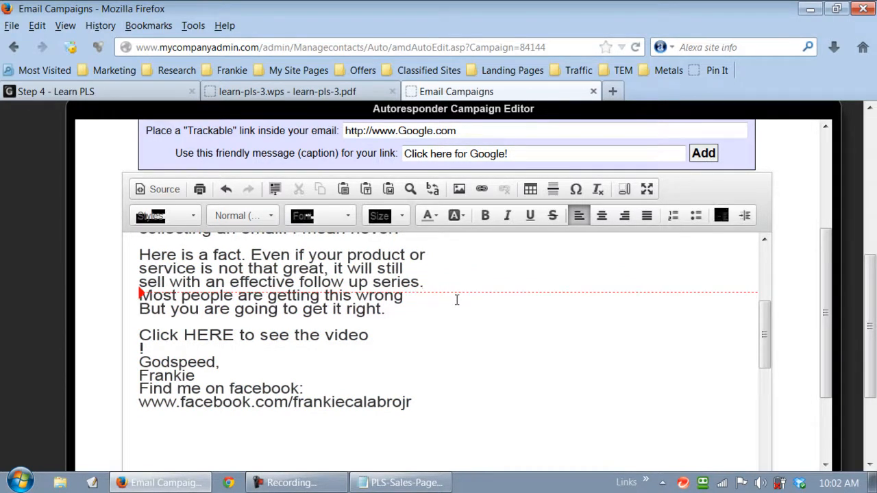
key("Return")
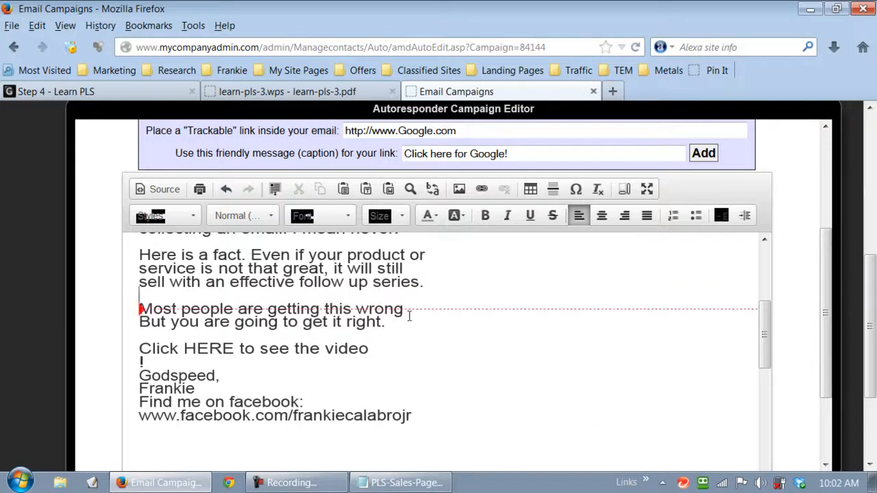
left_click(287, 336)
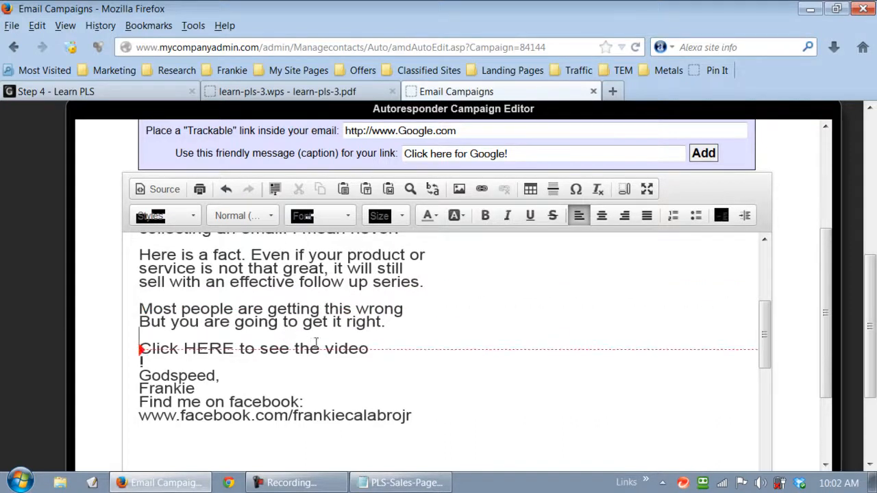
key("Return")
Join the stray exclamation mark to its line so it reads "Click HERE to see the video!"
left_click(372, 350)
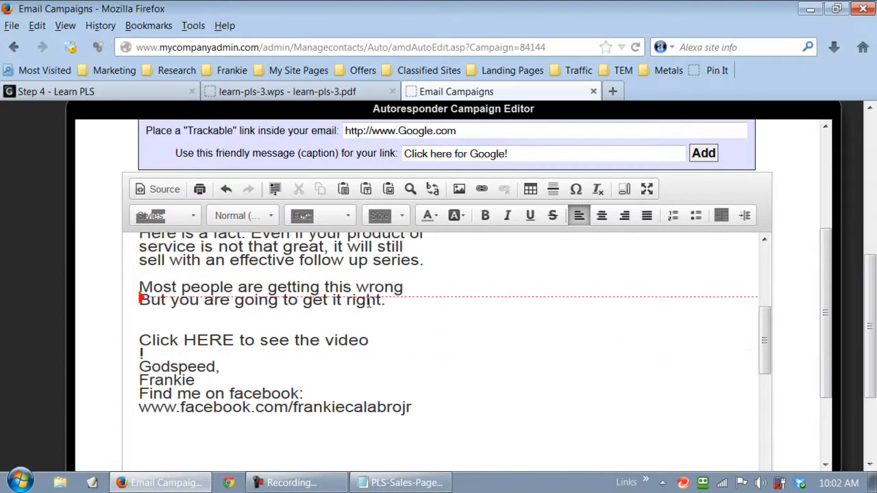
key("BackSpace")
type("!")
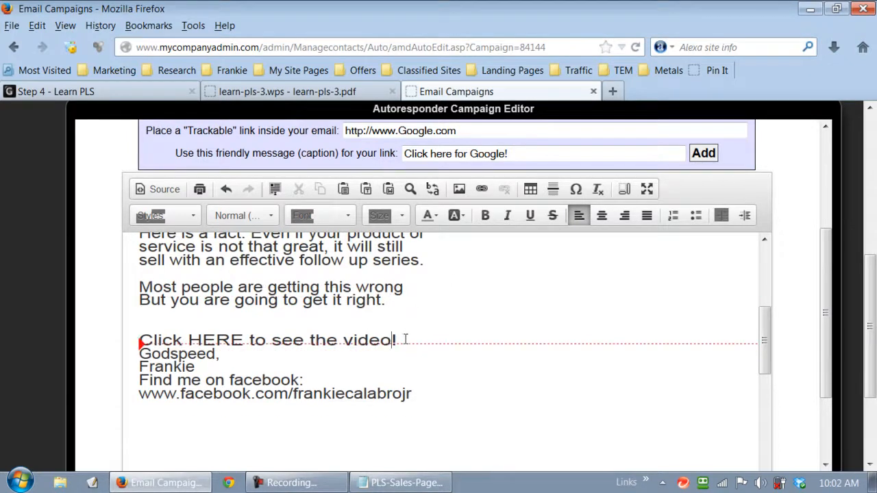
Add blank lines between "Click HERE to see the video!" and "Godspeed,", and between "Godspeed," and the signature name
key("Return")
scroll(462, 336, "down", 1)
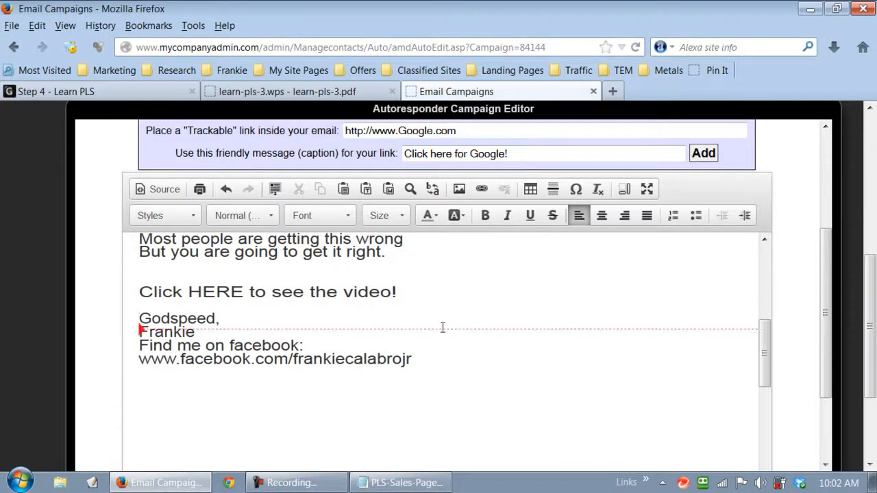
scroll(421, 324, "down", 1)
scroll(260, 308, "down", 1)
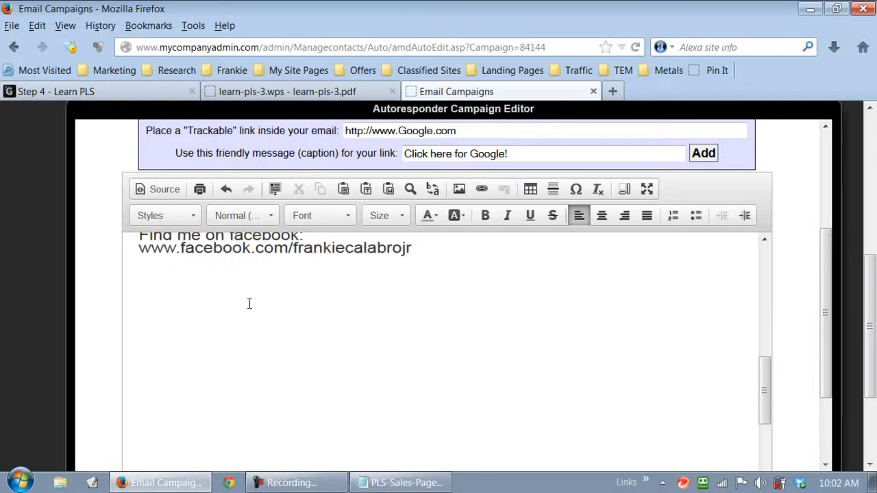
scroll(476, 343, "up", 2)
left_click(226, 311)
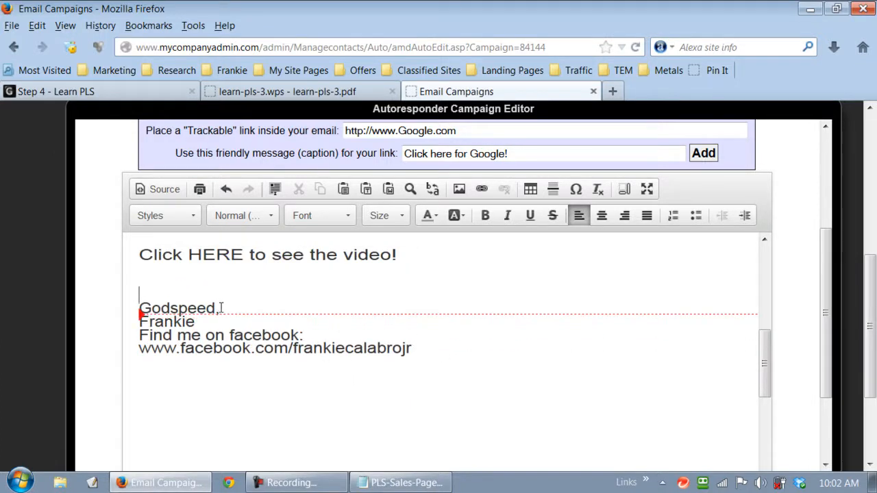
scroll(245, 329, "down", 2)
scroll(426, 348, "up", 4)
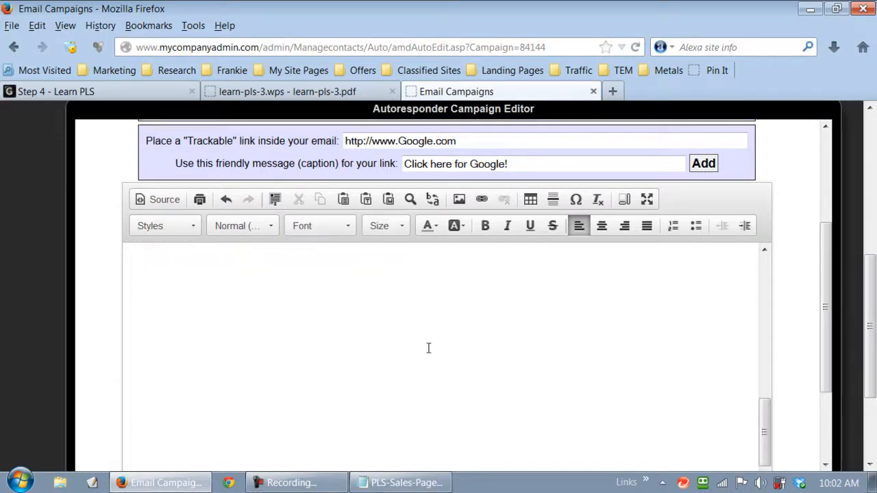
scroll(520, 361, "up", 1)
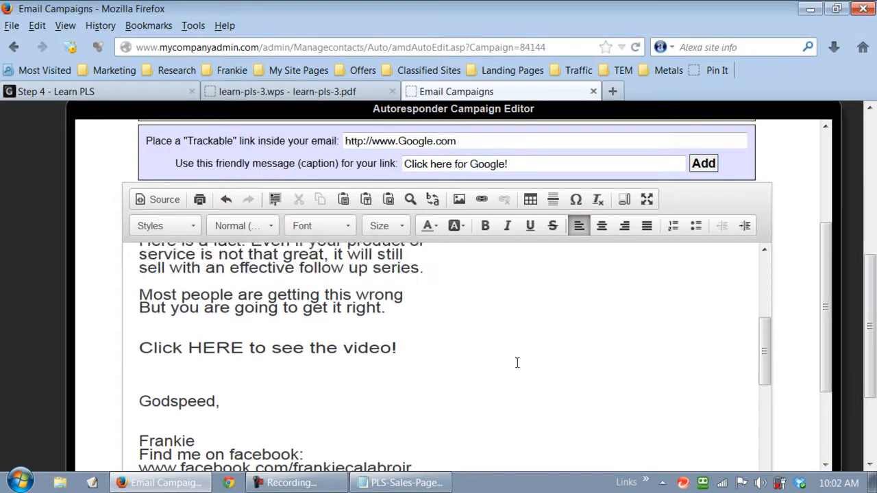
Insert one more blank line between "Godspeed," and the signature name
scroll(491, 364, "down", 2)
left_click(180, 318)
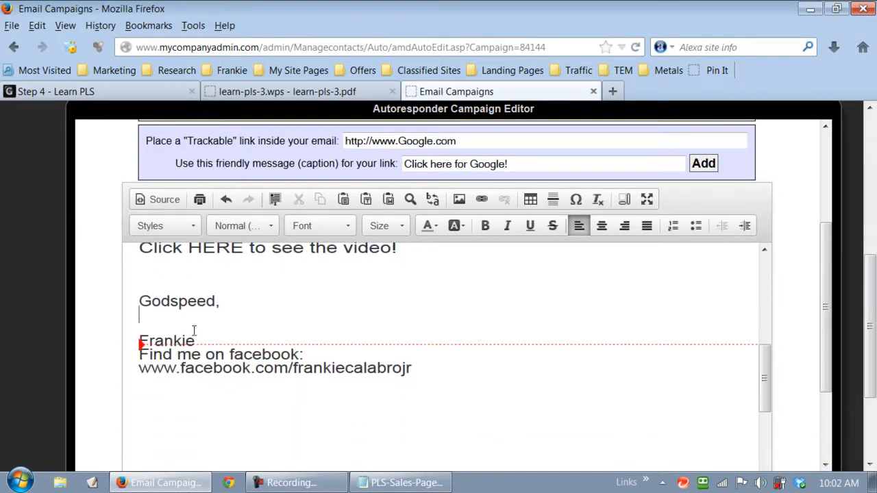
key("Return")
scroll(209, 335, "down", 3)
scroll(407, 363, "up", 4)
scroll(313, 375, "down", 3)
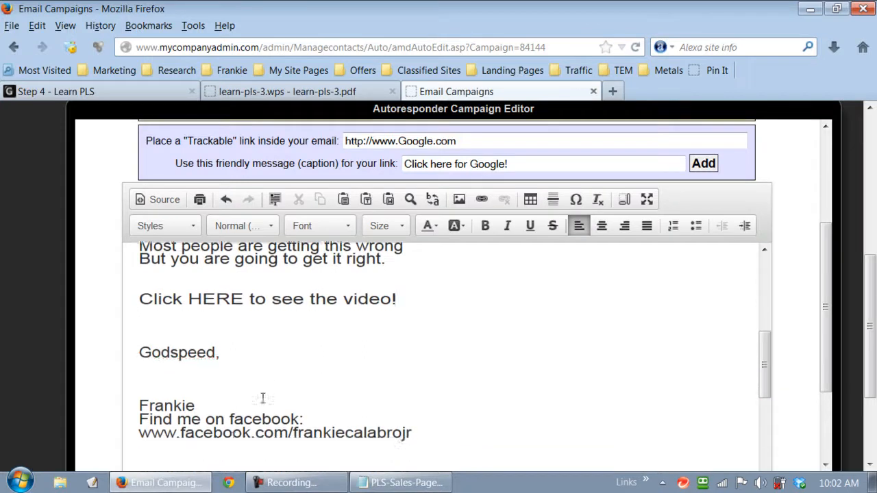
Insert spacing between the signature name, "Find me on facebook:" and the Facebook address
scroll(248, 356, "down", 3)
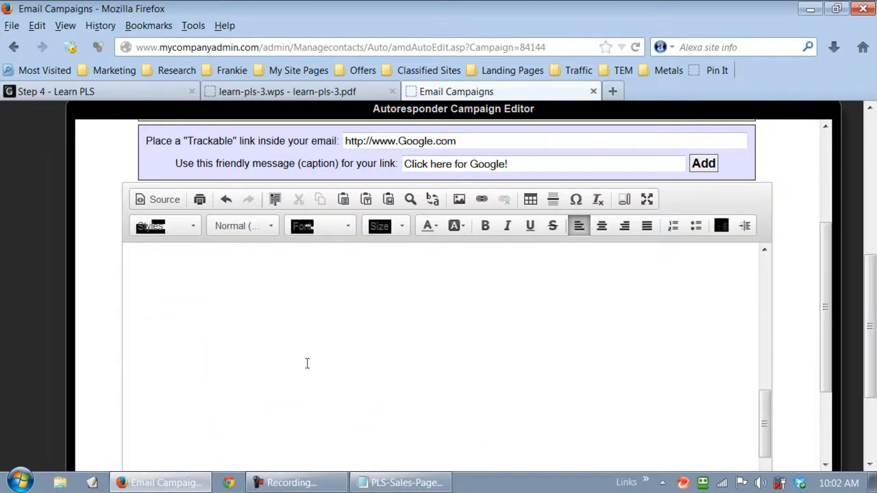
scroll(307, 363, "up", 5)
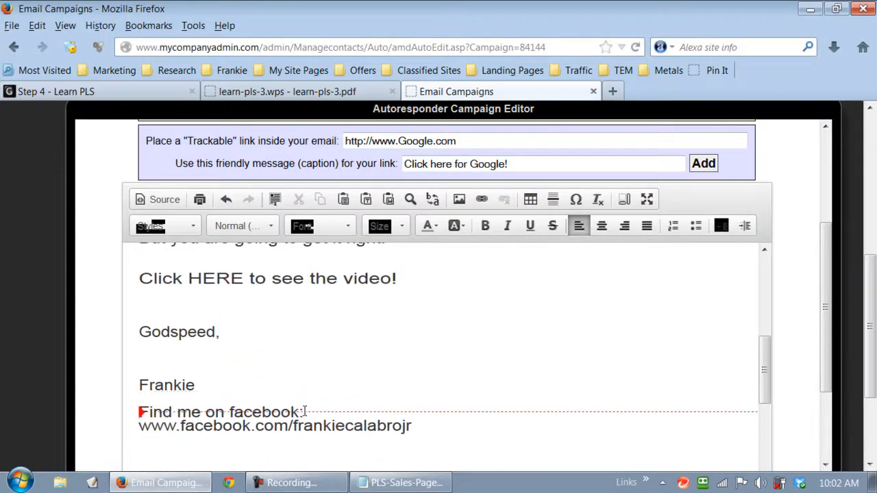
scroll(421, 430, "down", 3)
scroll(479, 409, "up", 6)
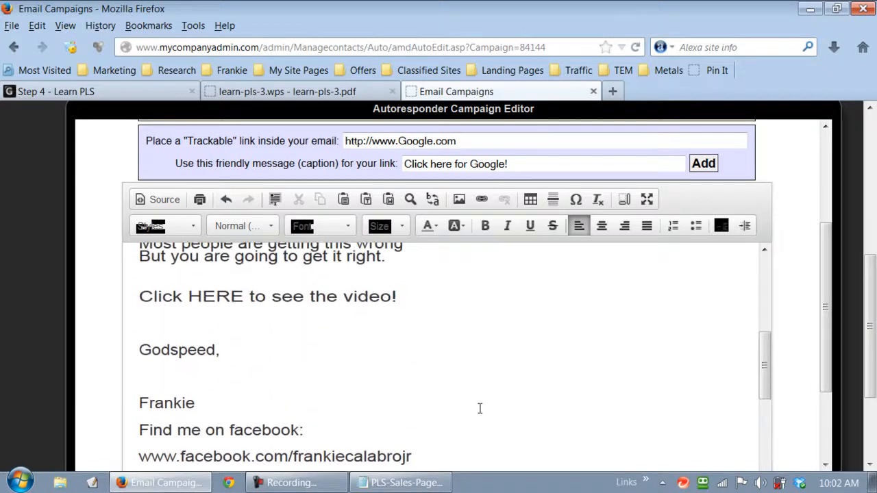
scroll(479, 411, "down", 3)
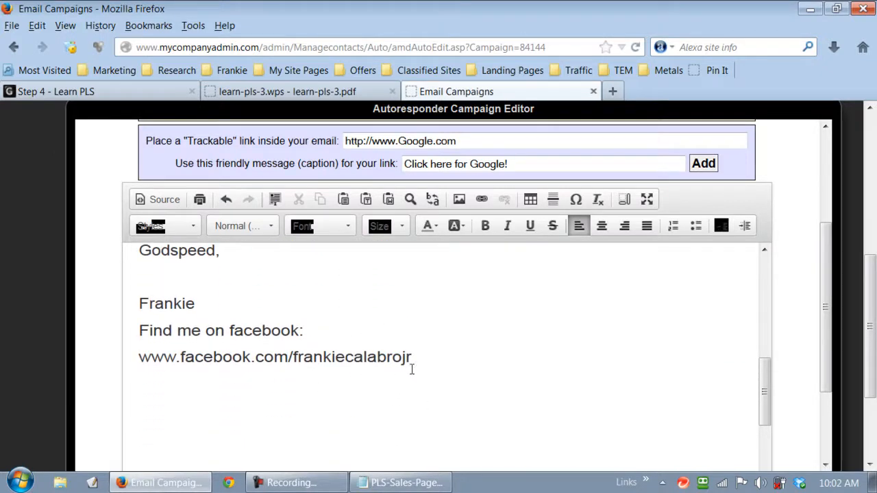
scroll(447, 367, "up", 3)
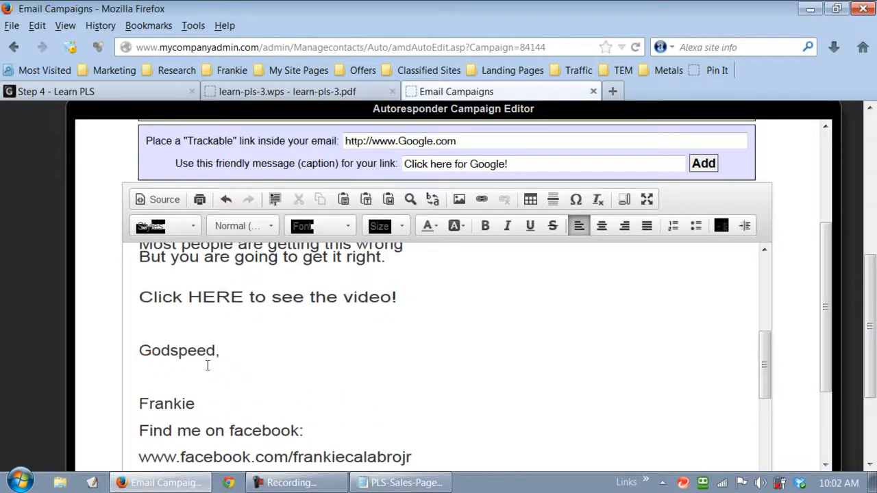
Add an extra blank line above the signature name, above "Godspeed," and above "Click HERE to see the video!"
scroll(292, 368, "down", 3)
scroll(311, 362, "up", 2)
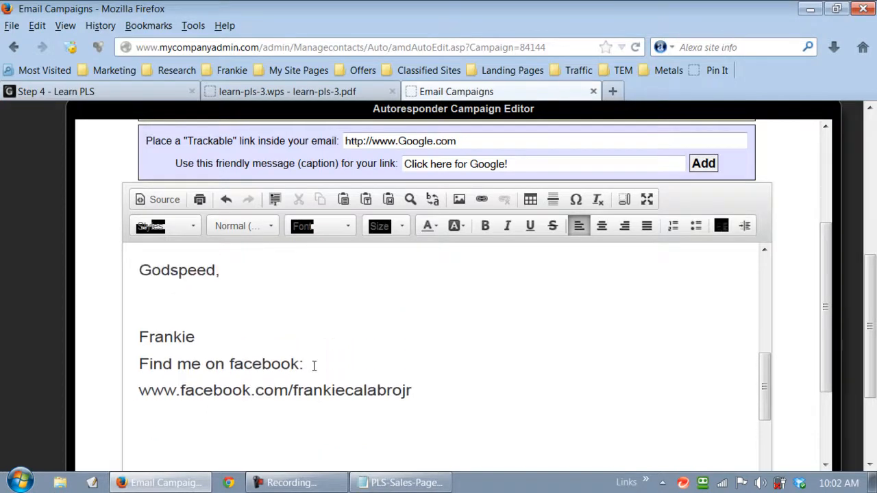
left_click(157, 295)
scroll(323, 353, "down", 2)
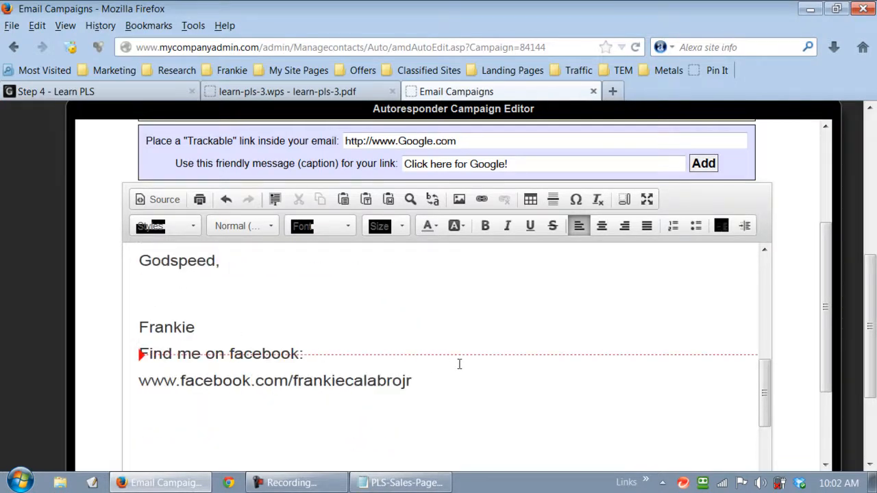
scroll(459, 364, "up", 5)
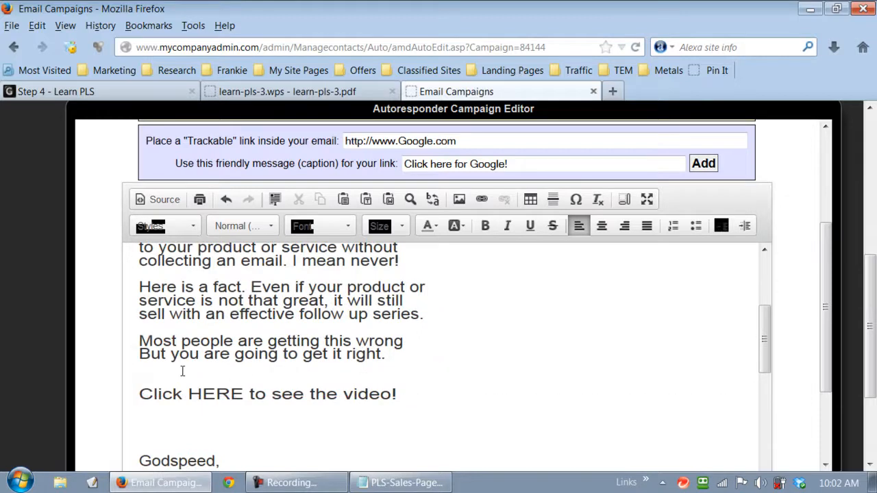
scroll(182, 371, "down", 1)
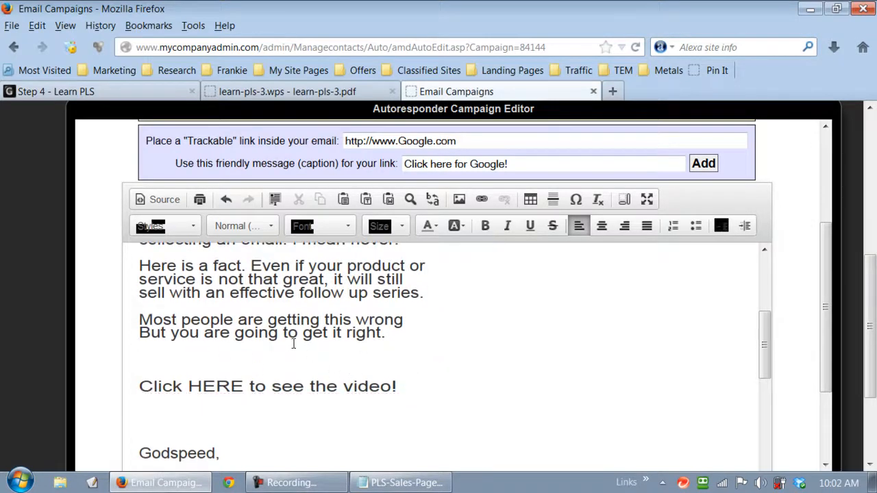
Insert two more blank lines between the paragraph ending "I mean never!" and "Here is a fact."
scroll(293, 336, "up", 3)
left_click(254, 365)
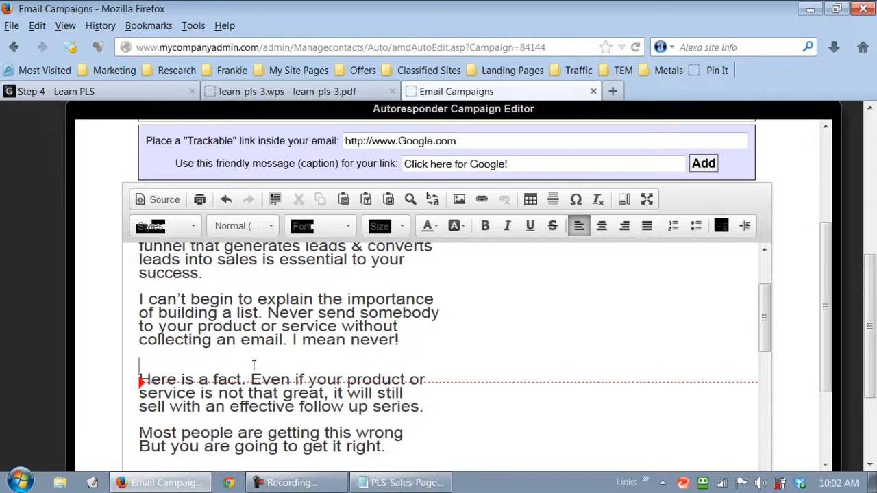
scroll(463, 366, "up", 3)
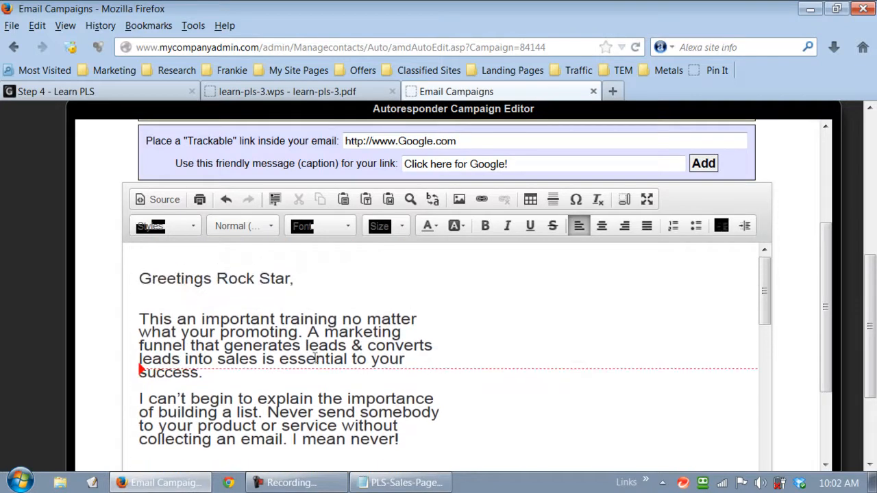
scroll(478, 360, "down", 3)
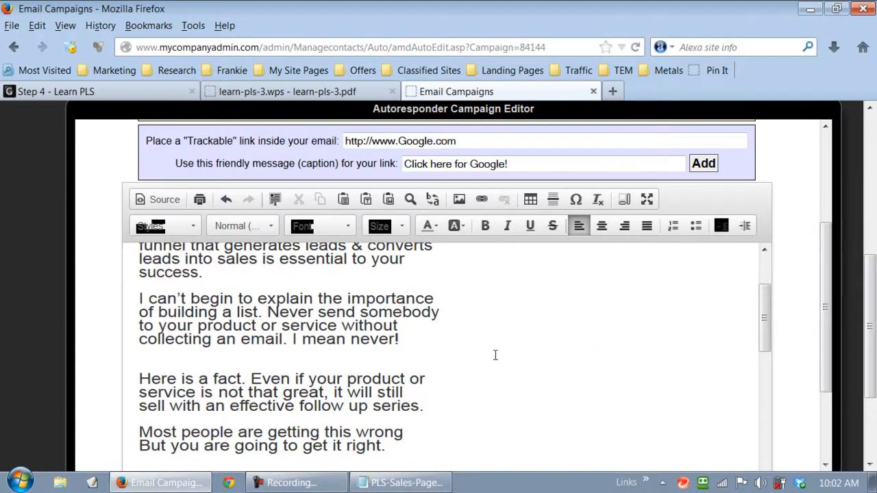
key("Return")
Make the line "Click HERE to see the video!" bold and underlined with teal text
scroll(493, 358, "down", 6)
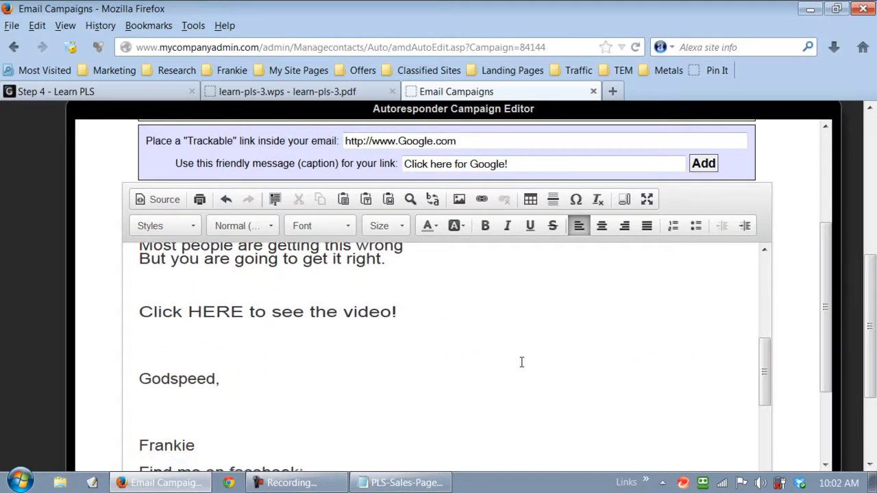
scroll(548, 342, "down", 3)
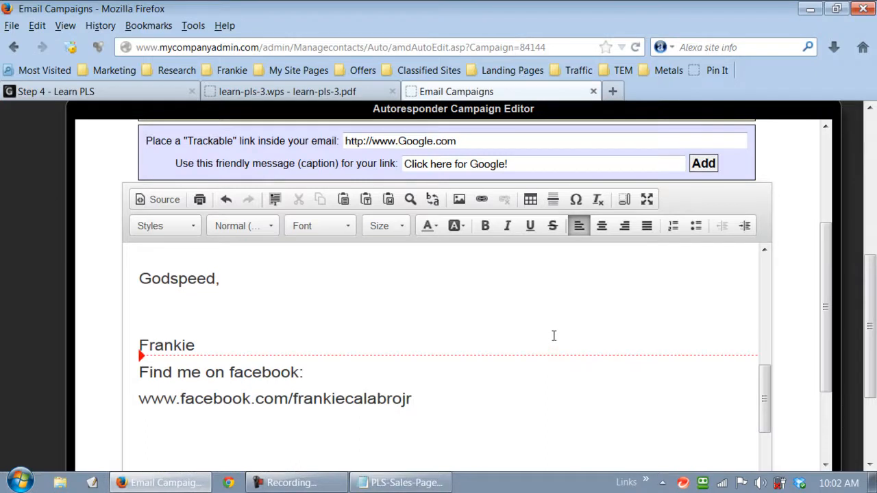
scroll(572, 336, "down", 5)
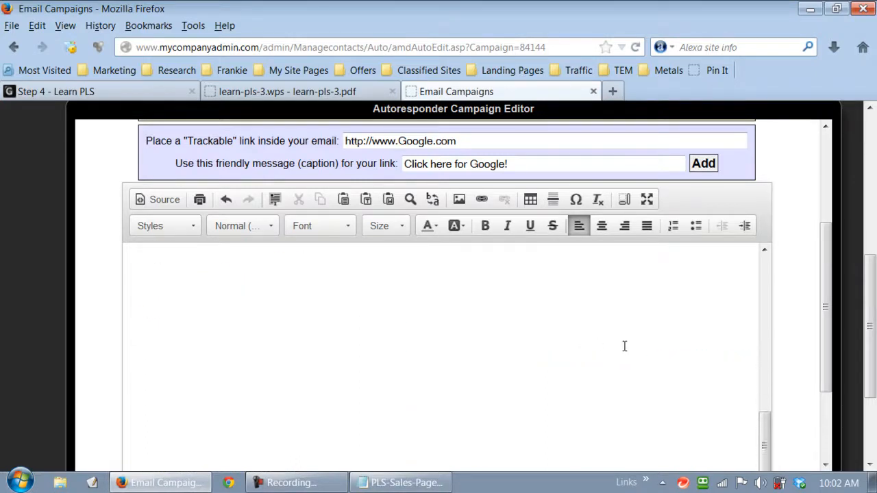
scroll(622, 345, "up", 5)
scroll(622, 343, "up", 3)
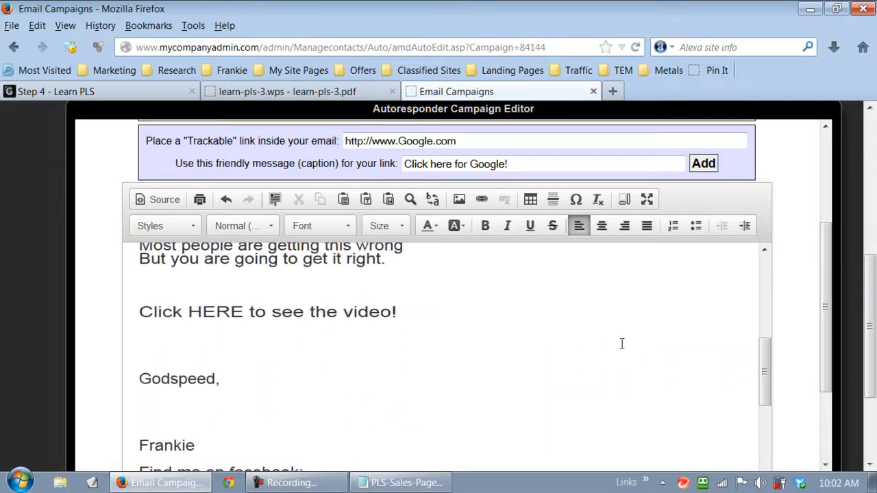
left_click(139, 313)
left_click(403, 312, "shift")
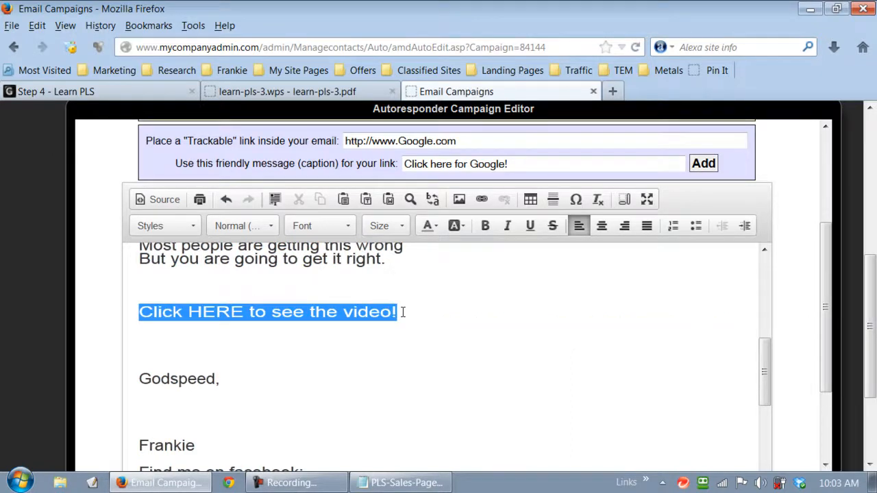
left_click(485, 228)
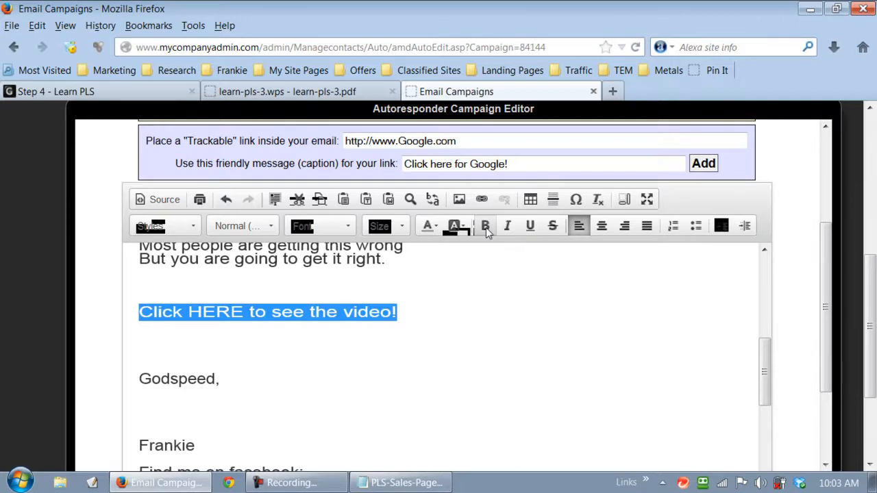
left_click(530, 227)
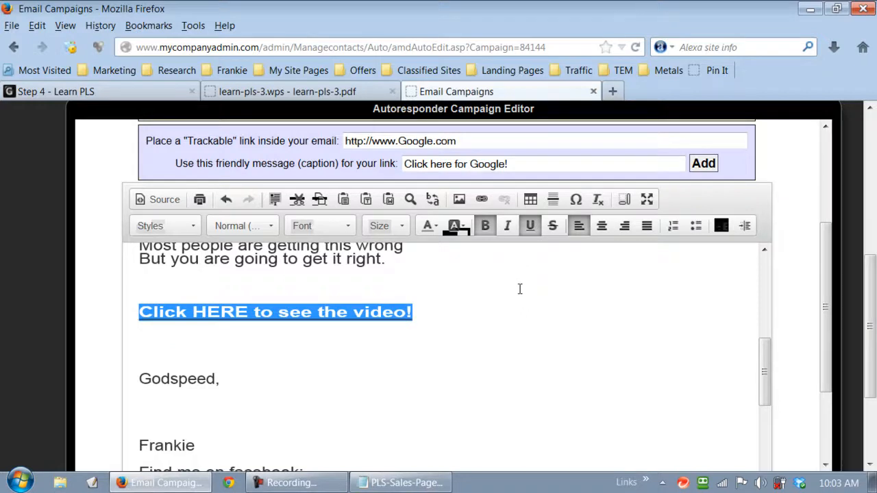
left_click(437, 228)
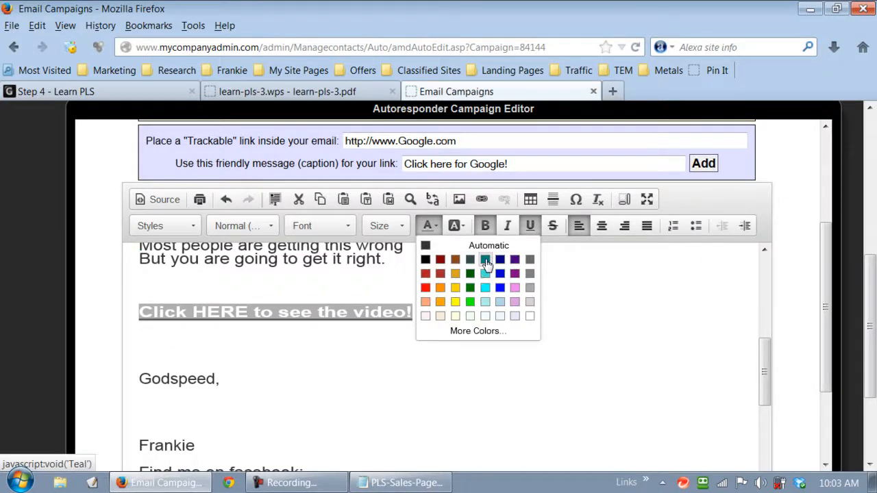
left_click(485, 260)
left_click(484, 344)
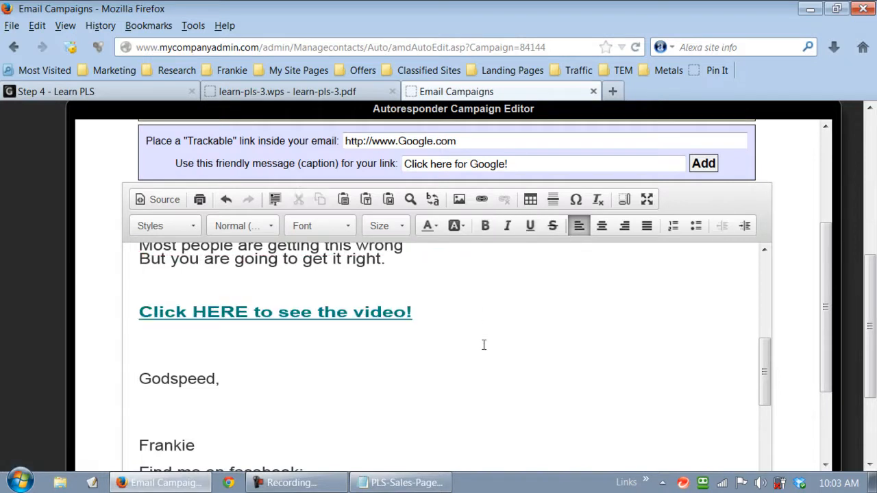
Review the letter's spacing and formatting from the greeting down to the closing signature
scroll(484, 345, "down", 3)
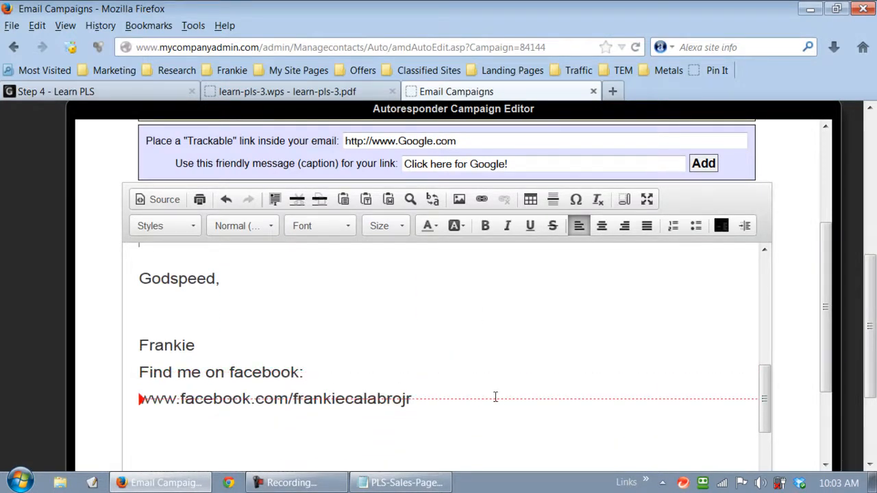
scroll(495, 398, "down", 2)
scroll(493, 388, "up", 5)
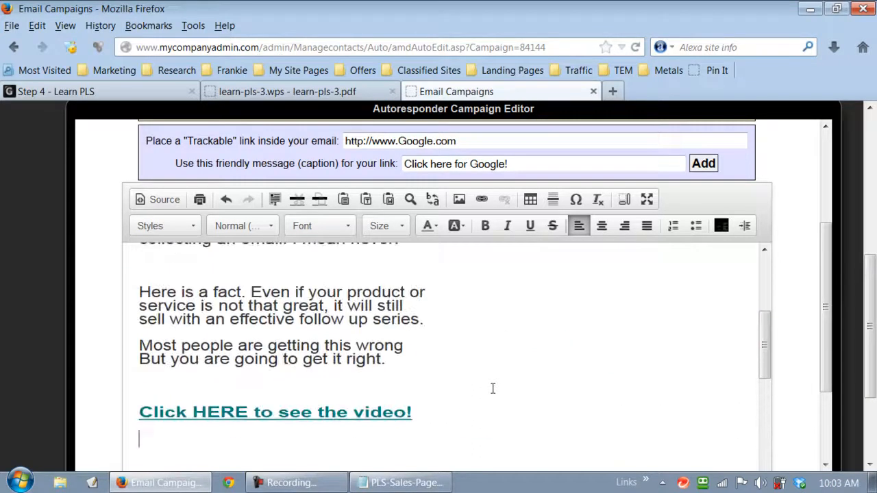
scroll(492, 387, "up", 5)
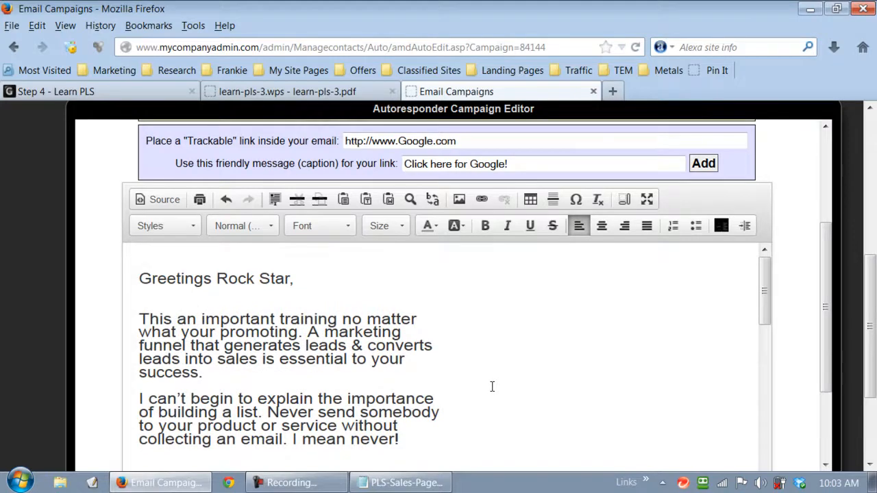
scroll(533, 388, "down", 6)
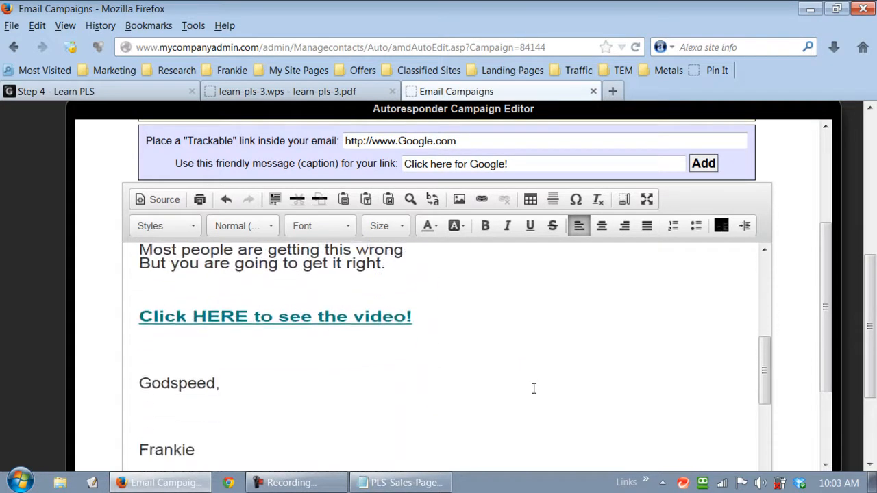
Switch to the PLS-Sales-Pages Notepad file and copy the first URL under "PLS Will Help Grow Any Business"
left_click(273, 93)
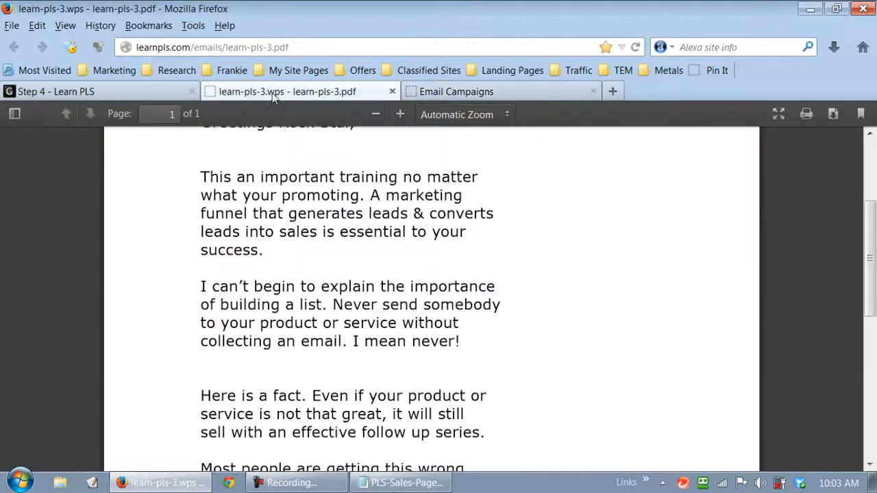
scroll(607, 293, "up", 3)
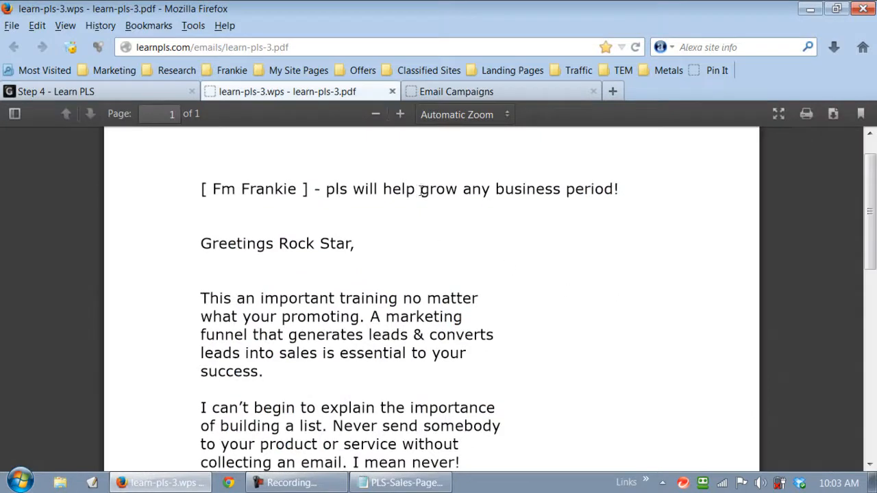
left_click(395, 482)
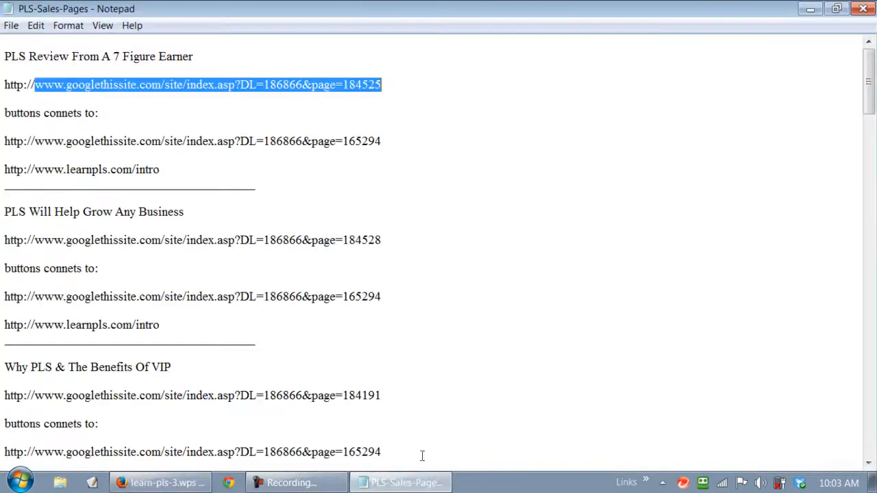
left_click(544, 321)
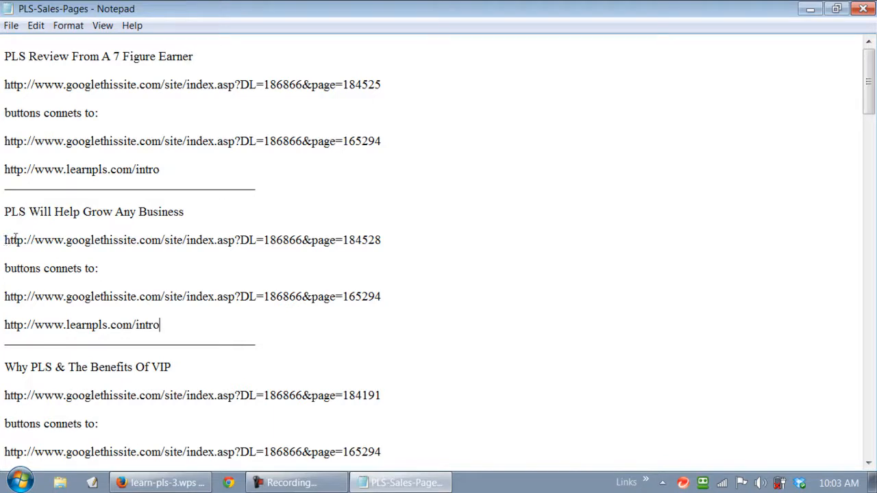
left_click_drag(4, 240, 387, 243)
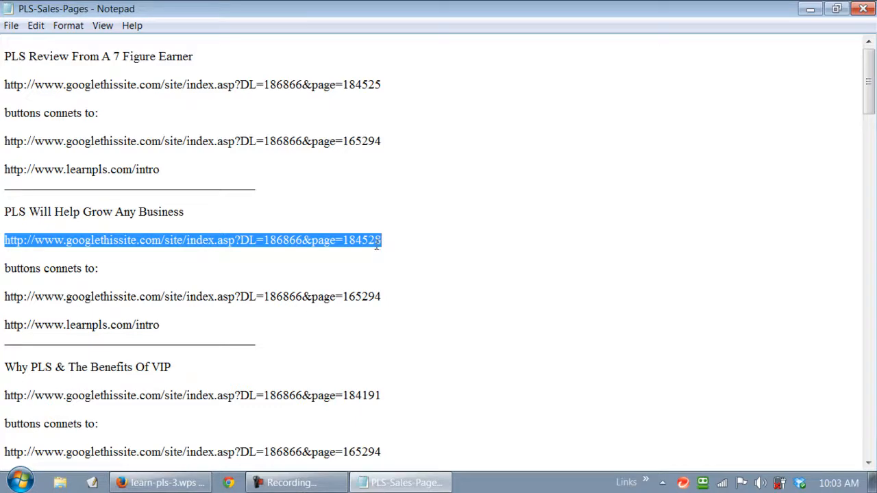
right_click(365, 240)
left_click(410, 284)
Return to the campaign editor in Firefox and start a link on "Click HERE to see the video!" with the copied sales page URL
left_click(174, 483)
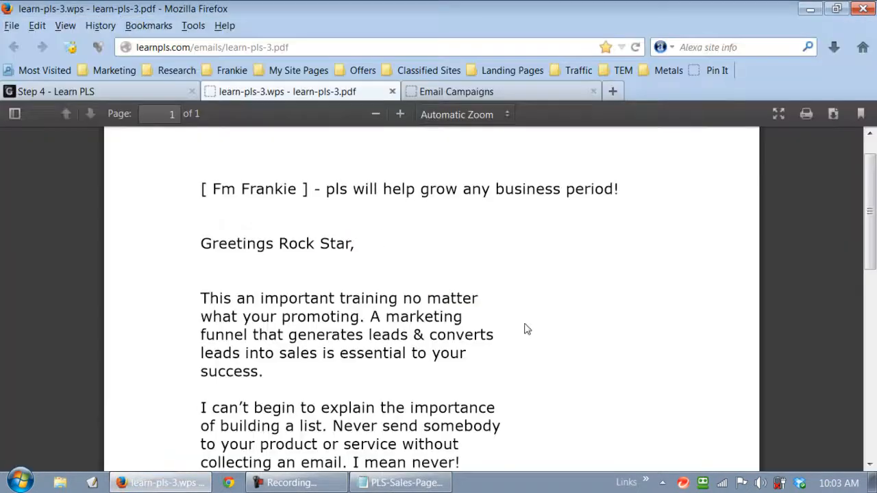
left_click(142, 96)
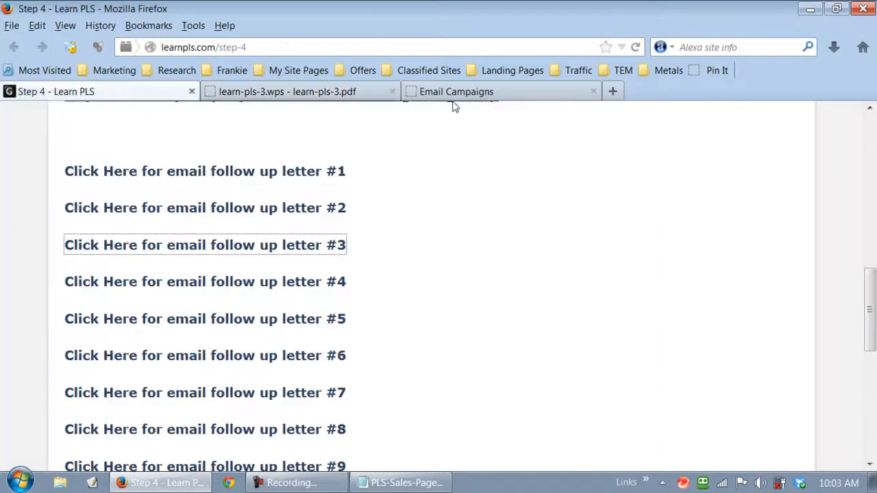
left_click(463, 94)
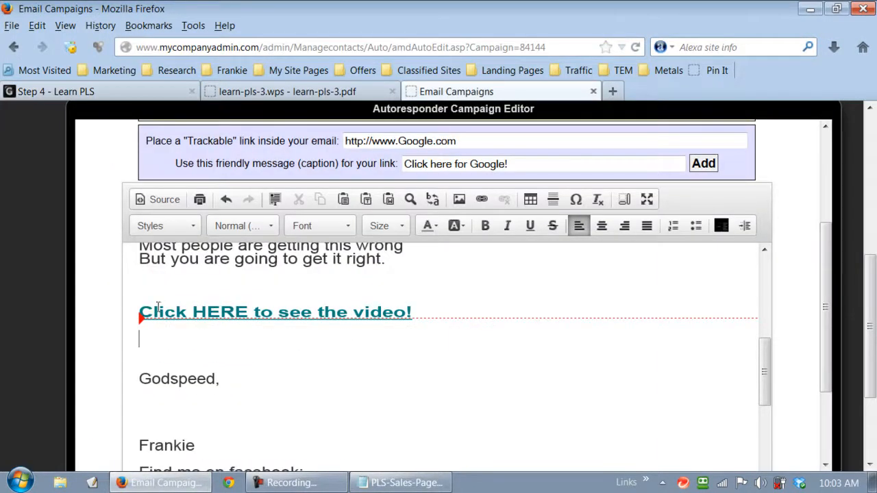
left_click_drag(139, 312, 413, 312)
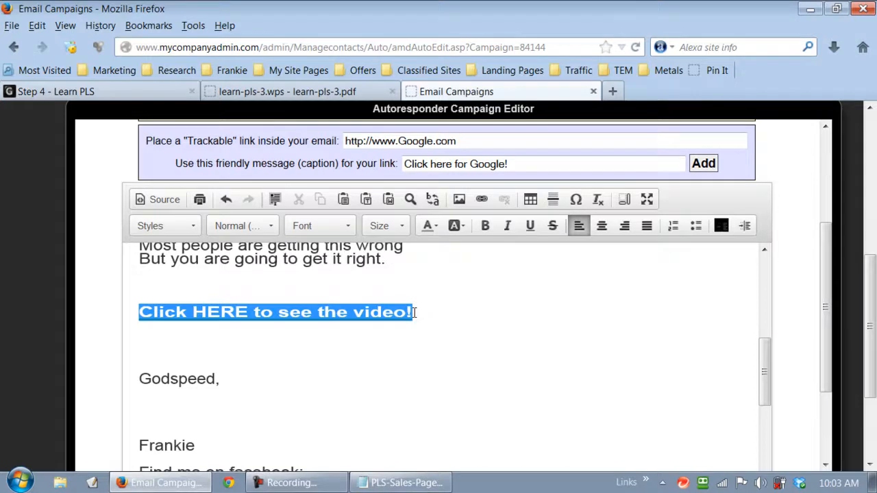
left_click(481, 199)
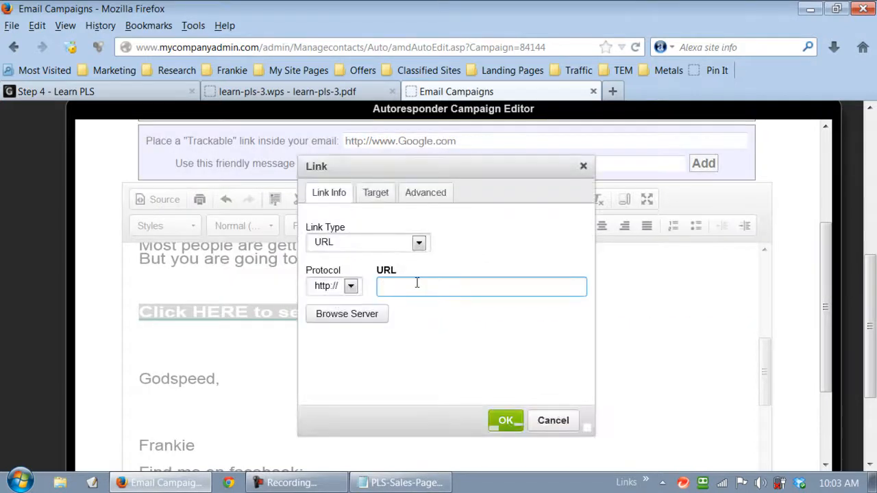
right_click(409, 288)
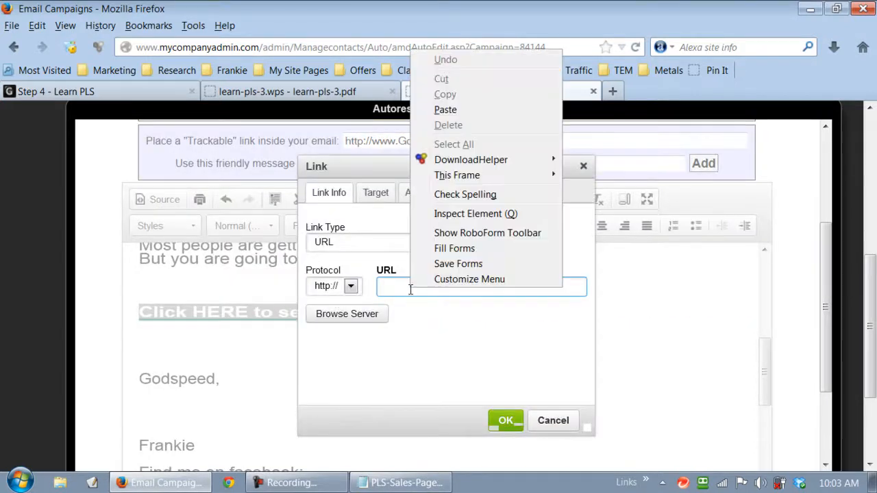
left_click(444, 111)
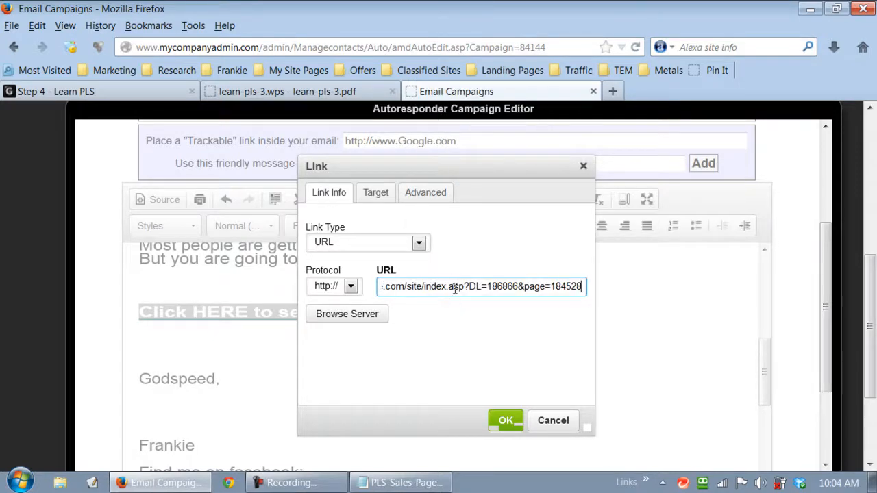
left_click_drag(454, 287, 464, 286)
key("Left")
key("Left")
key("Left")
key("Left")
key("Left")
key("Left")
key("Left")
key("Left")
key("Left")
key("Left")
key("Left")
key("Left")
key("Left")
key("Left")
key("Left")
key("Left")
key("Left")
key("Left")
key("Left")
key("Left")
key("Left")
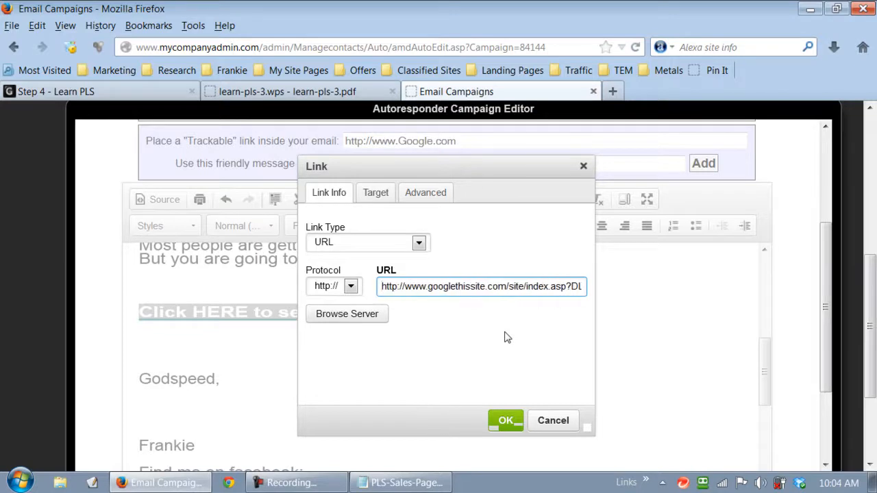
key("Right")
key("Right")
key("Right")
key("Right")
key("Right")
key("Right")
key("Right")
key("Right")
key("Right")
key("Right")
key("Right")
key("Right")
key("Right")
key("Right")
key("Right")
key("Right")
key("Right")
key("Right")
key("Right")
key("Right")
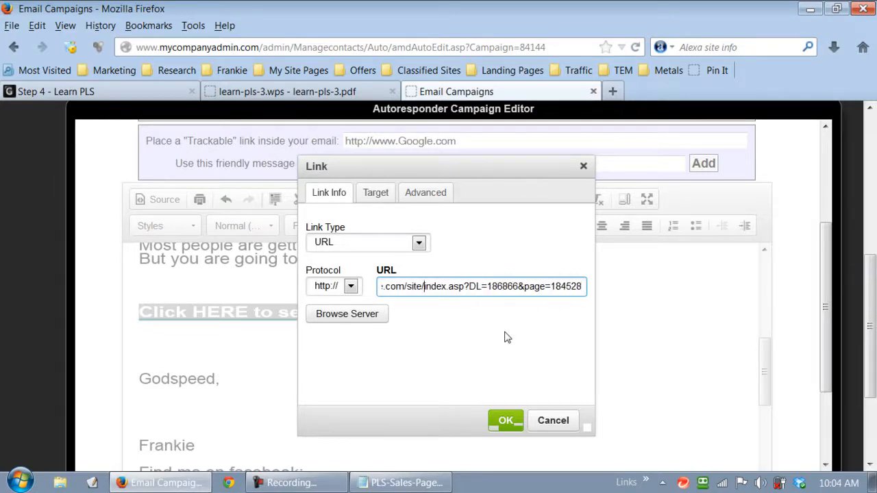
key("Left")
key("Left")
key("Left")
key("Left")
key("Left")
key("Left")
key("Left")
key("Left")
key("Left")
key("Left")
key("Left")
key("Left")
key("Left")
key("Left")
key("Left")
key("Left")
key("Left")
key("Left")
key("Left")
key("Left")
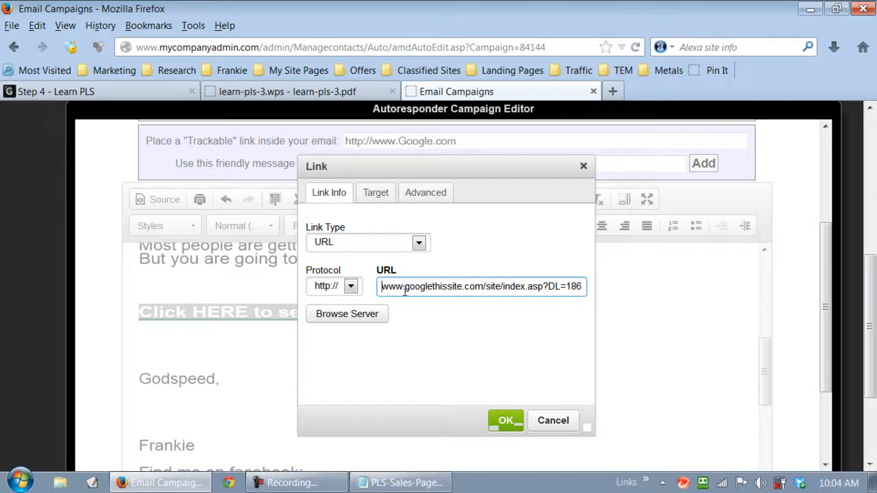
Set the video link's target to New Window (_blank) and apply the link
left_click(372, 195)
left_click(423, 244)
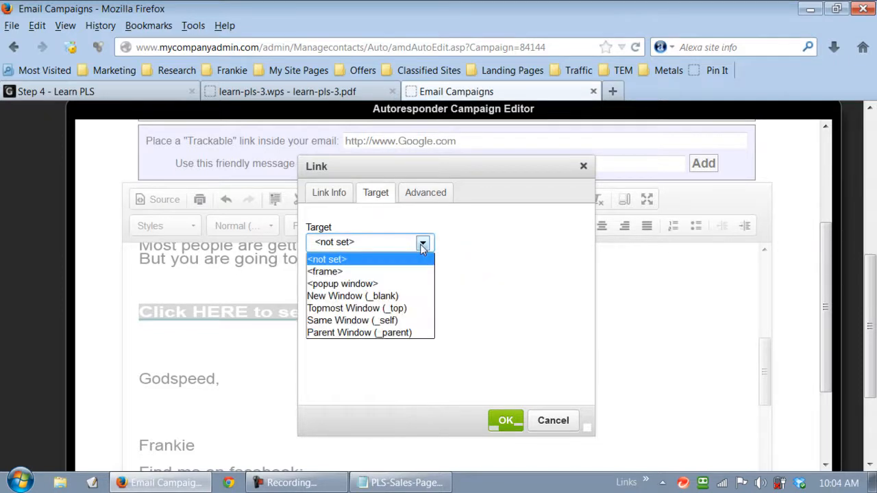
left_click(384, 296)
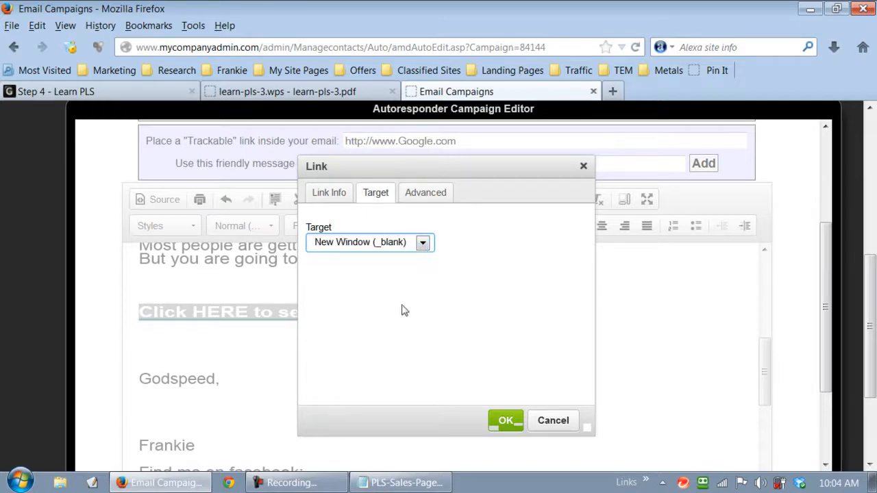
left_click(505, 422)
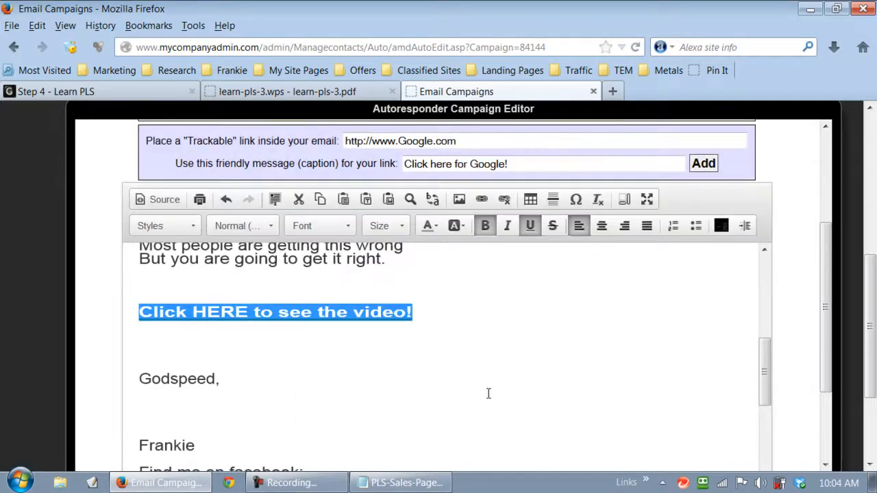
left_click(483, 329)
Copy the Facebook profile address below "Find me on facebook:" and make it bold
scroll(490, 332, "up", 10)
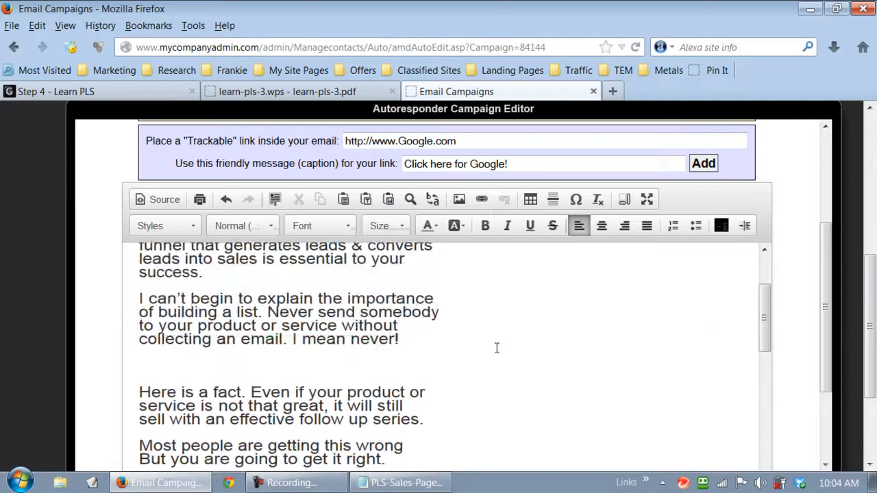
scroll(496, 349, "down", 10)
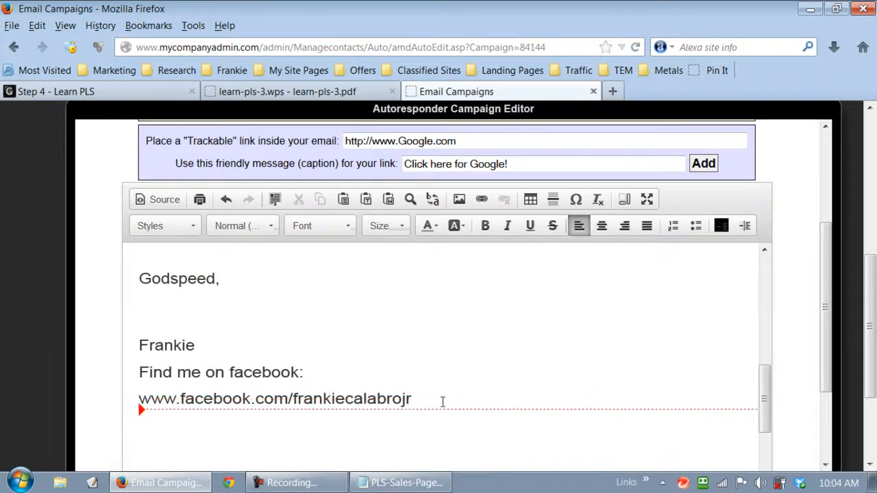
left_click_drag(413, 398, 138, 344)
left_click(255, 403)
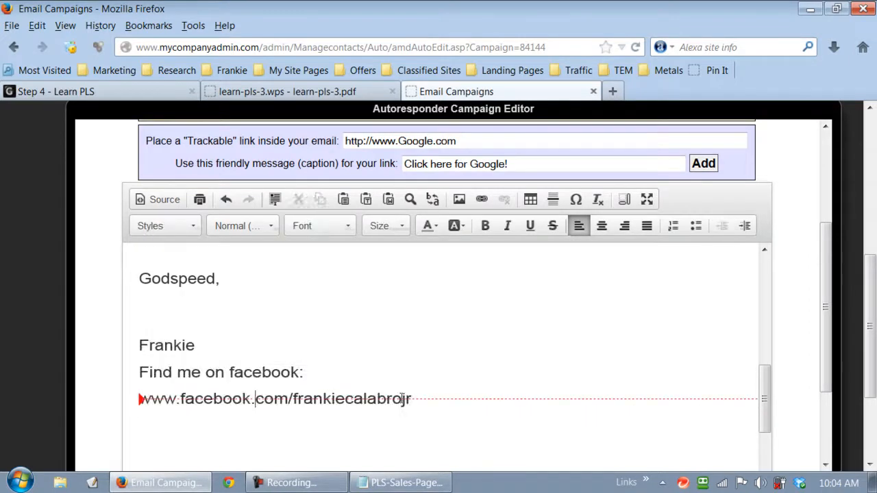
left_click_drag(417, 400, 154, 394)
left_click_drag(148, 397, 139, 398)
key("ctrl+c")
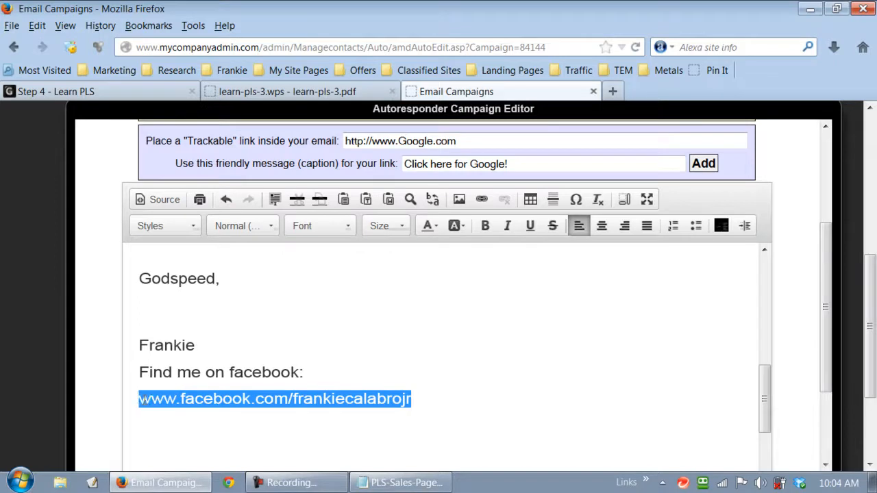
right_click(154, 396)
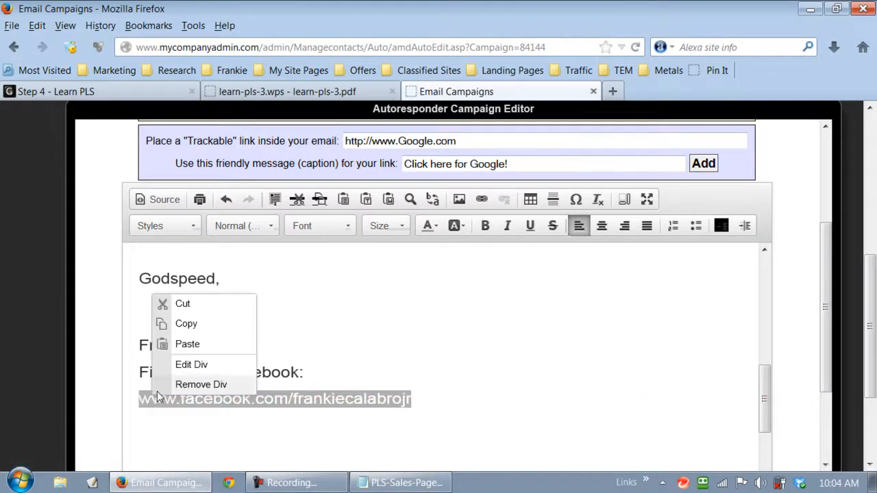
left_click(189, 324)
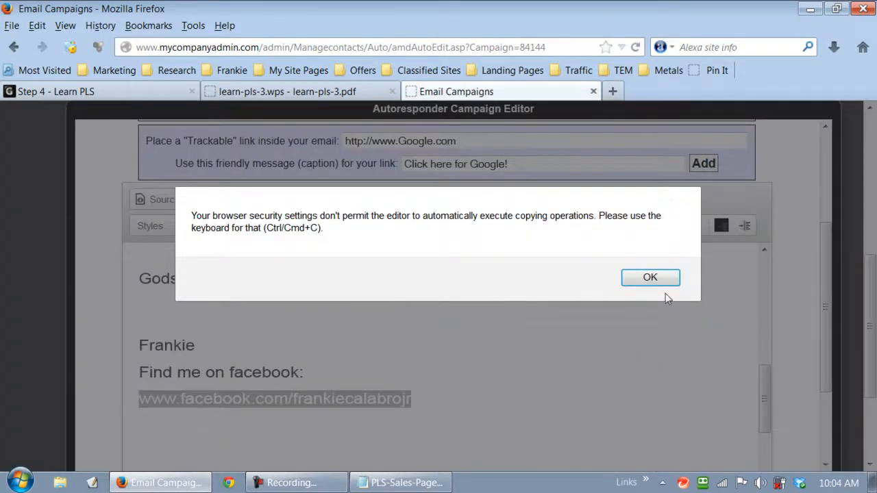
left_click(648, 276)
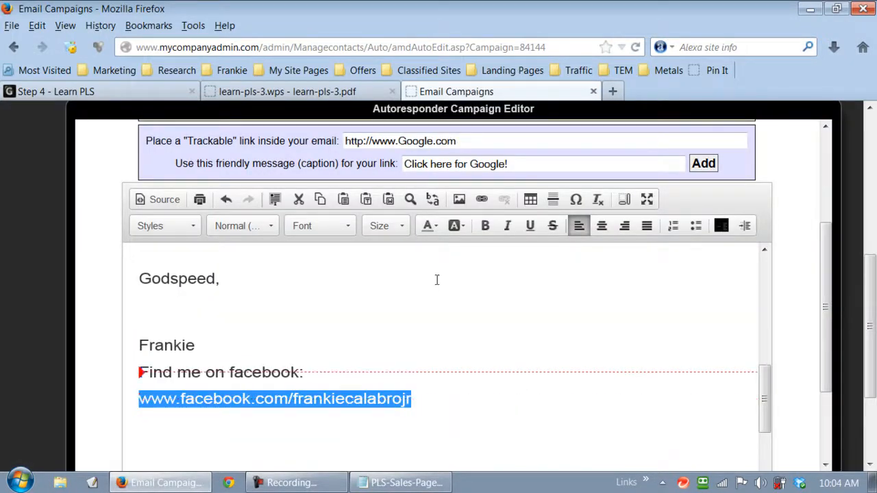
left_click(484, 227)
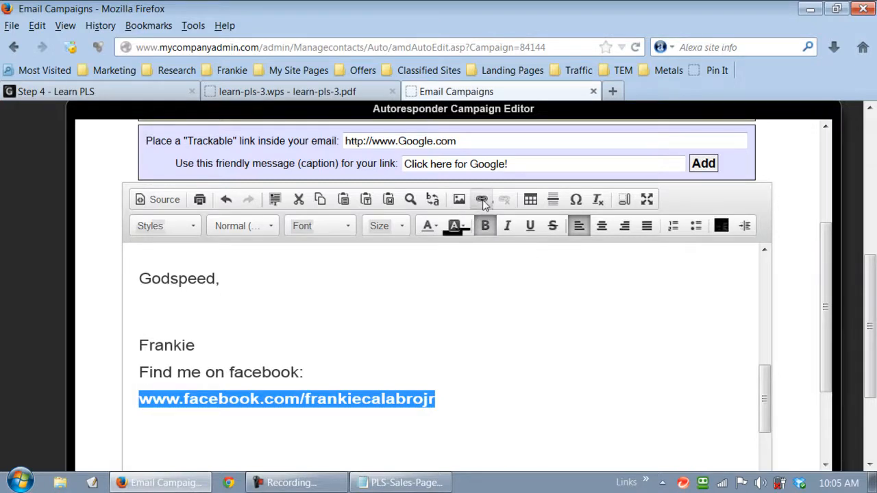
Link the bold Facebook address to the copied profile URL with New Window (_blank) as the target
left_click(482, 200)
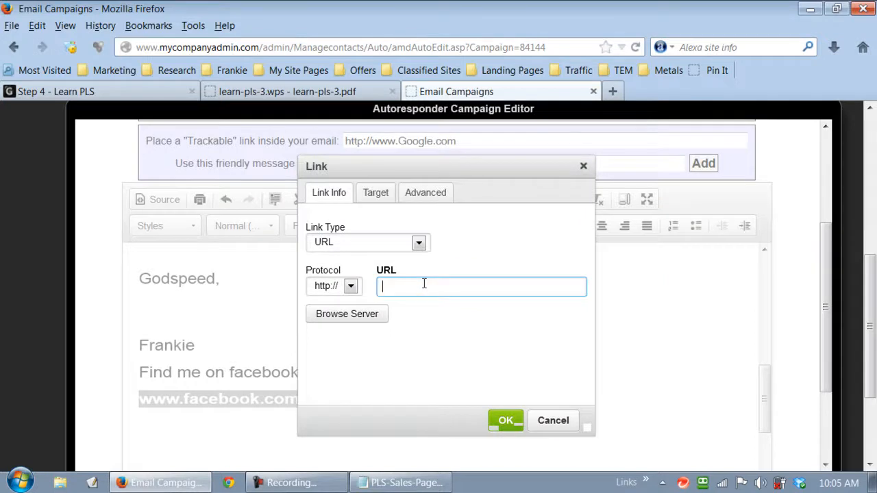
key("ctrl+v")
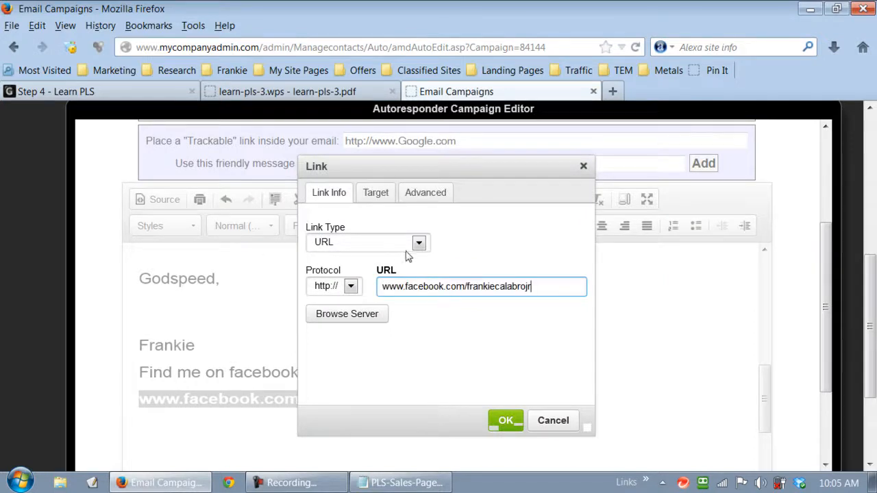
left_click(373, 194)
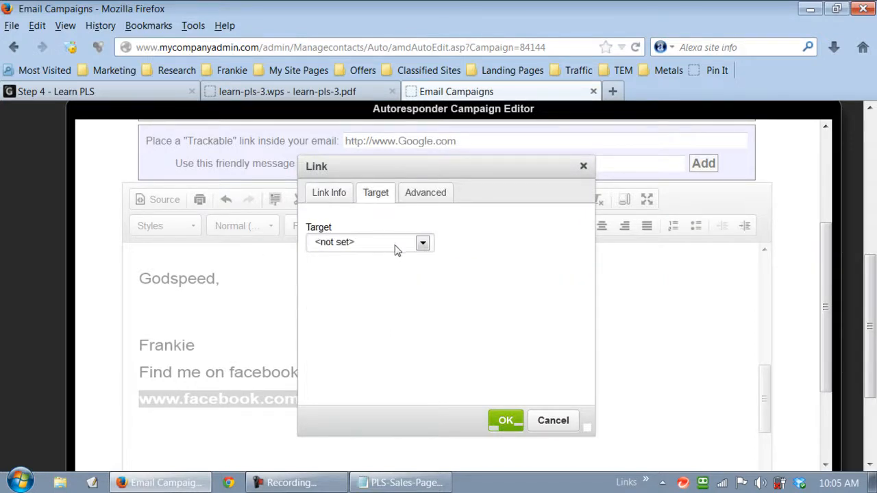
left_click(423, 245)
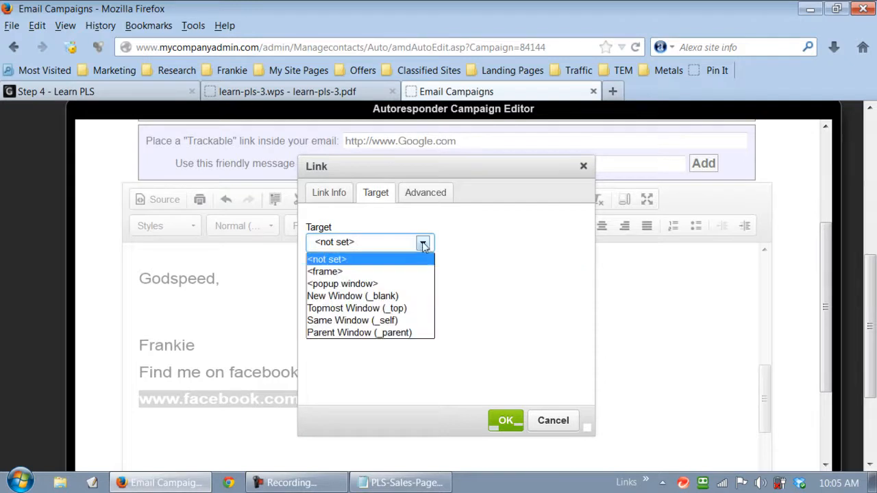
left_click(356, 296)
left_click(505, 423)
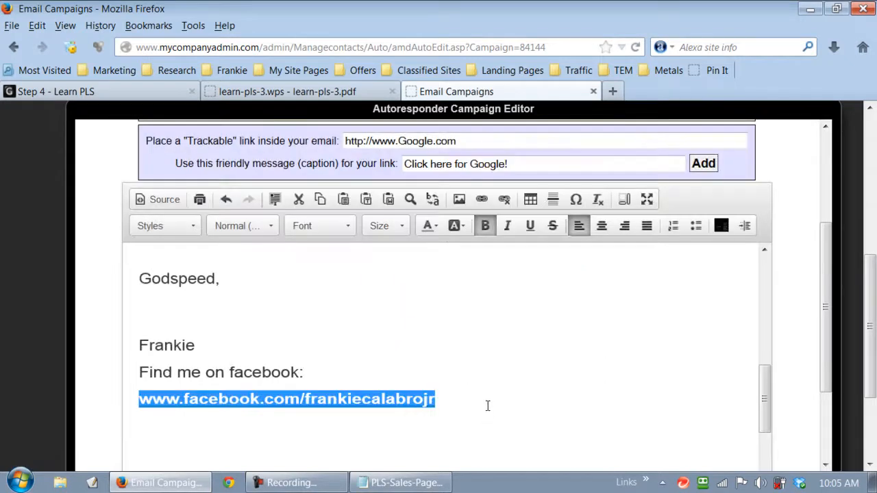
left_click(513, 391)
scroll(591, 335, "up", 10)
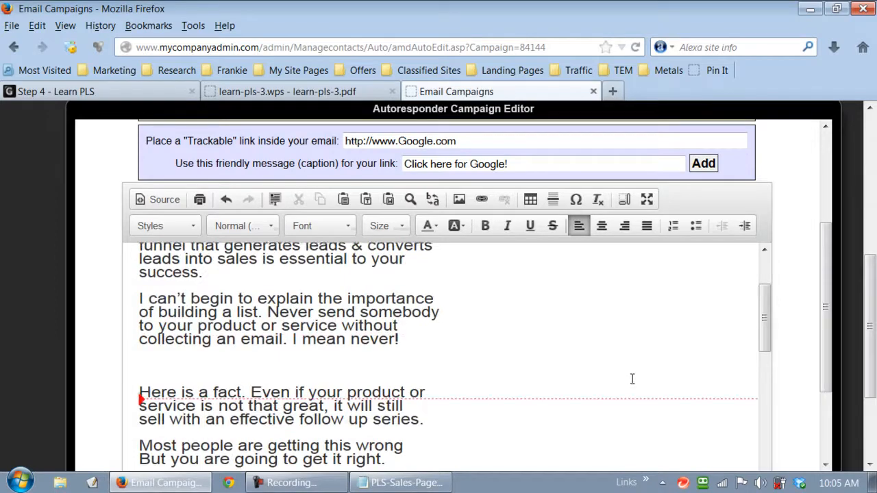
scroll(825, 387, "up", 4)
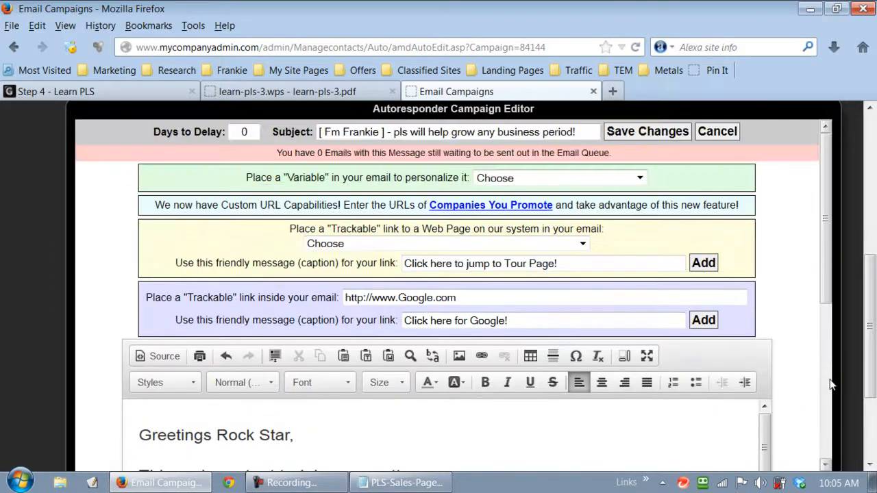
scroll(825, 387, "down", 8)
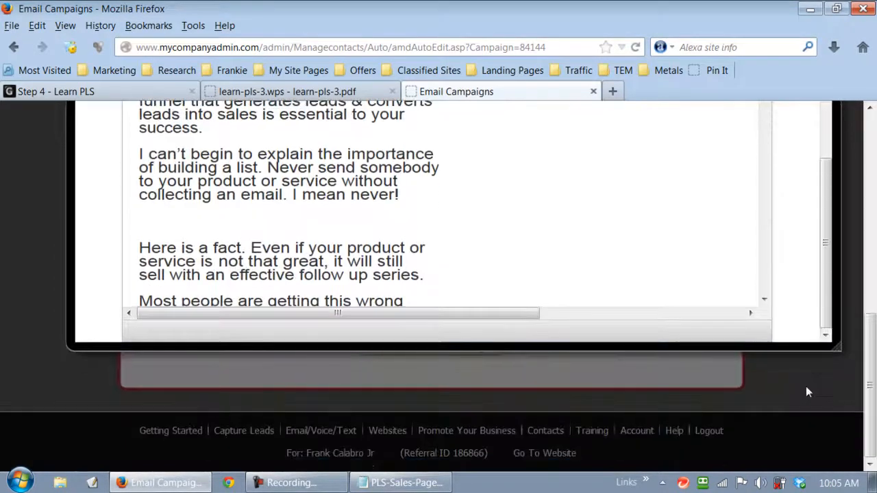
scroll(805, 392, "up", 5)
scroll(805, 392, "up", 3)
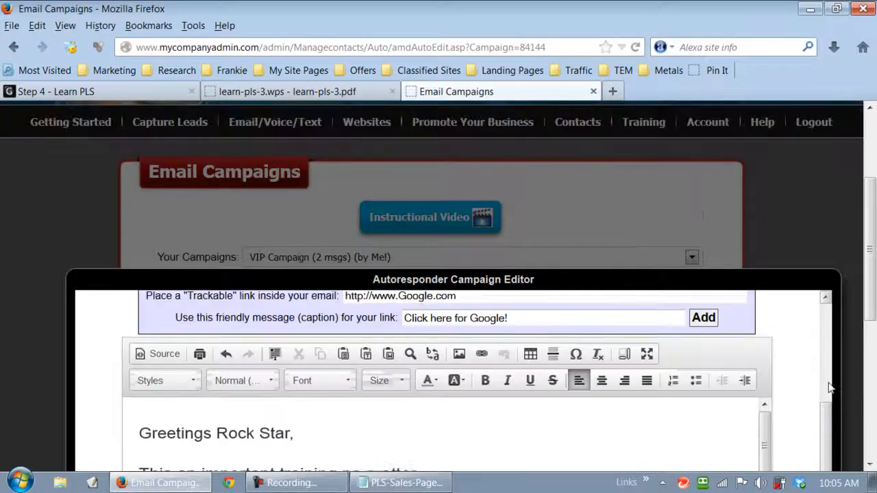
Save the changes to the "pls will help grow any business period!" message in the campaign editor
scroll(807, 395, "up", 5)
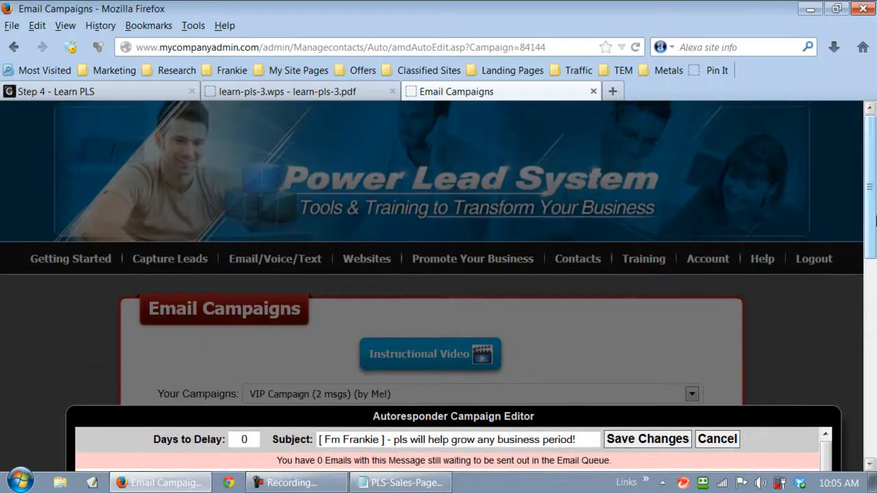
scroll(873, 219, "down", 6)
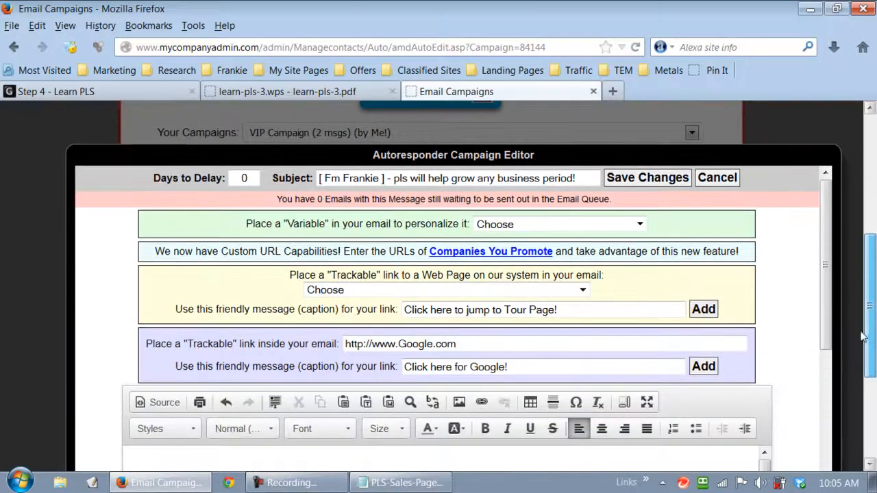
left_click(646, 178)
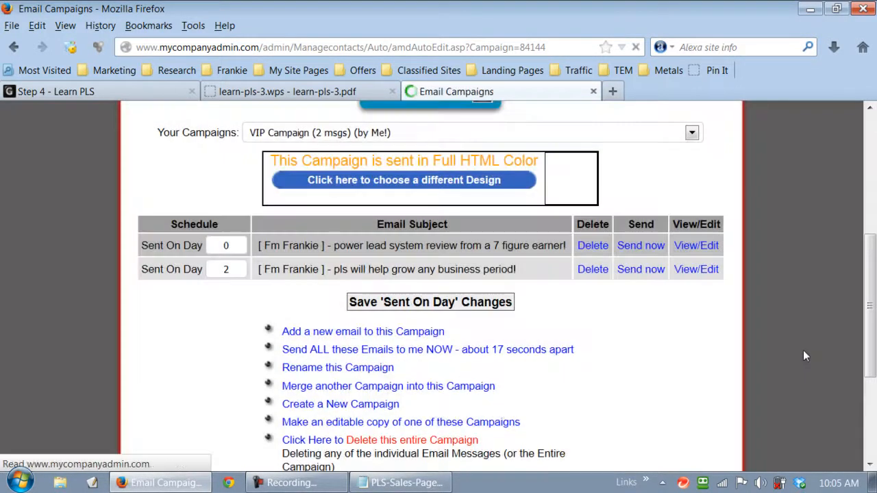
Schedule the "pls will help grow any business period!" email to be sent on day 2 and save the schedule changes
scroll(789, 347, "down", 3)
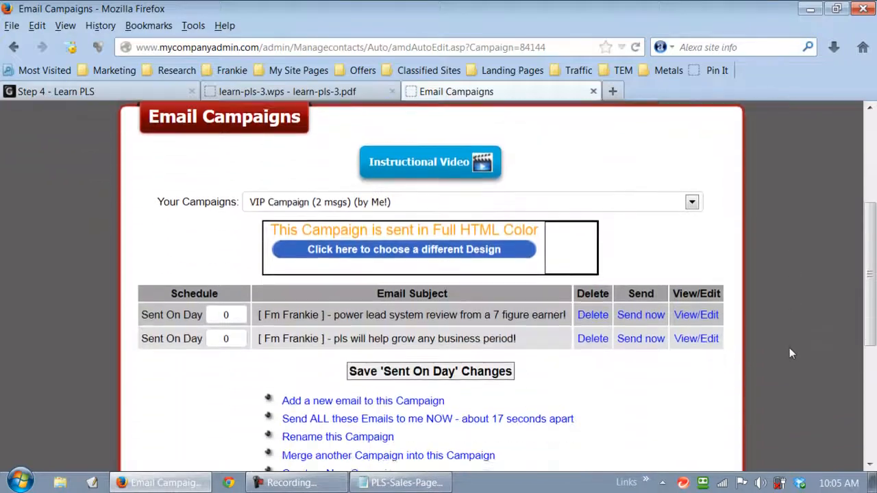
scroll(787, 346, "down", 2)
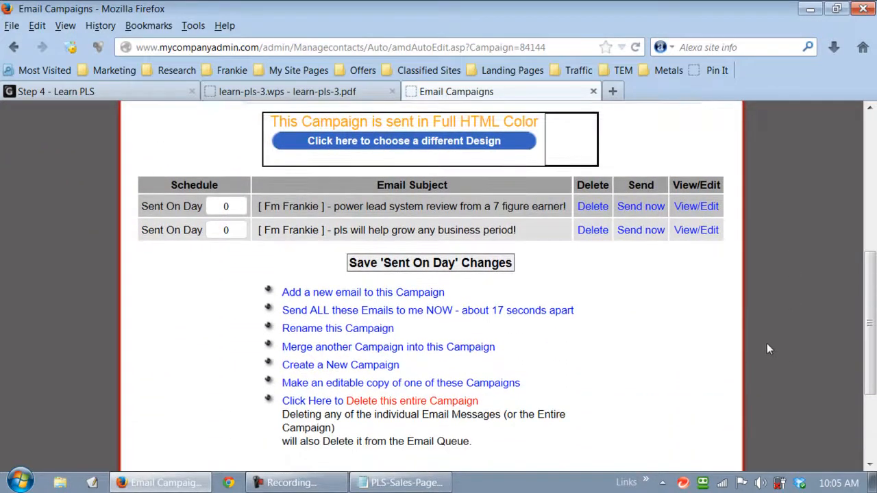
left_click(232, 230)
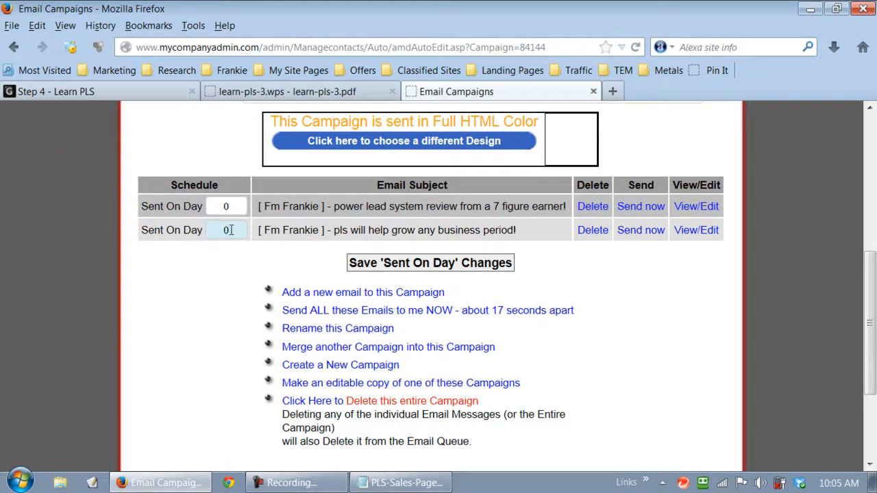
left_click(231, 230)
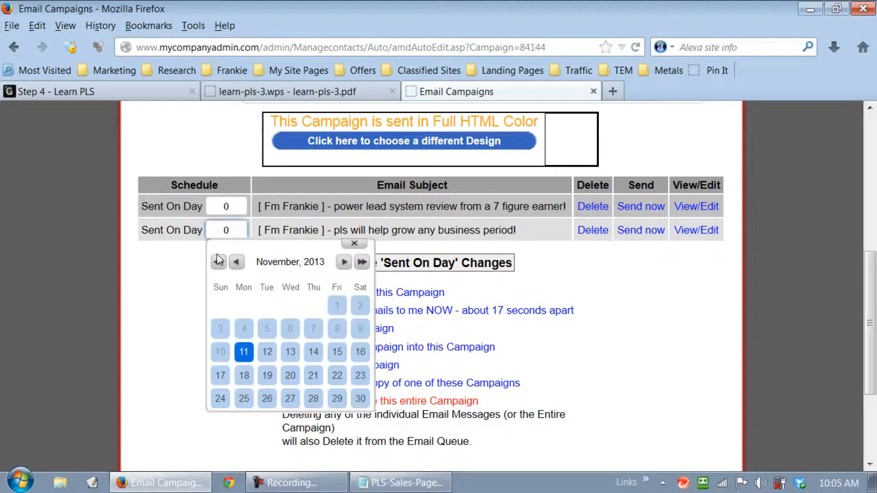
key("BackSpace")
type("2")
left_click(152, 317)
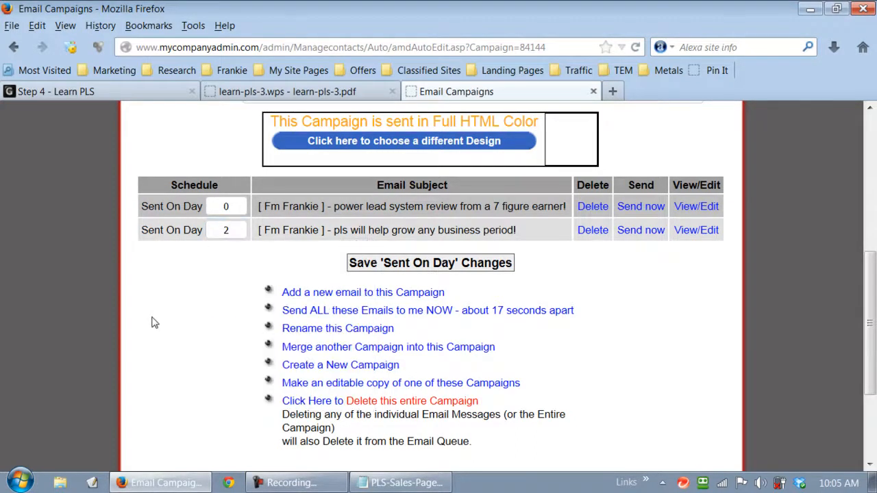
left_click(391, 274)
Review the Learn PLS Step 4 page, from its training video and back office login link through the list of email follow-up letters
scroll(783, 388, "up", 1)
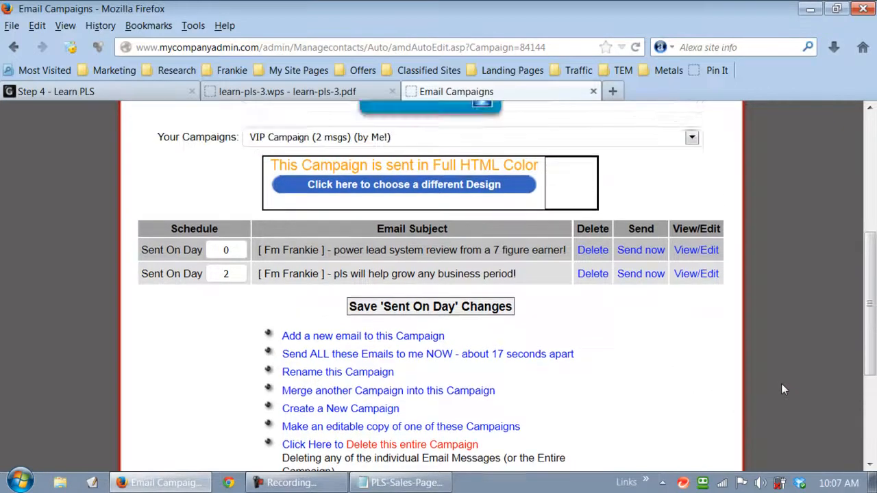
scroll(783, 389, "up", 3)
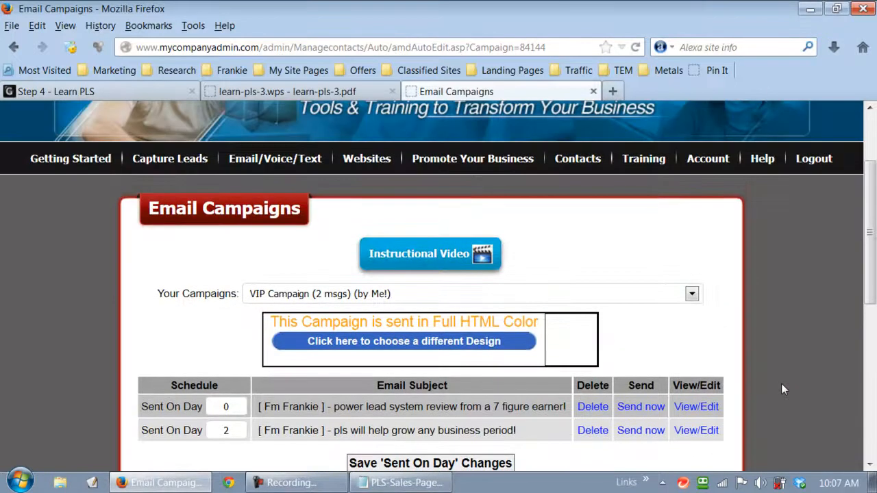
left_click(287, 92)
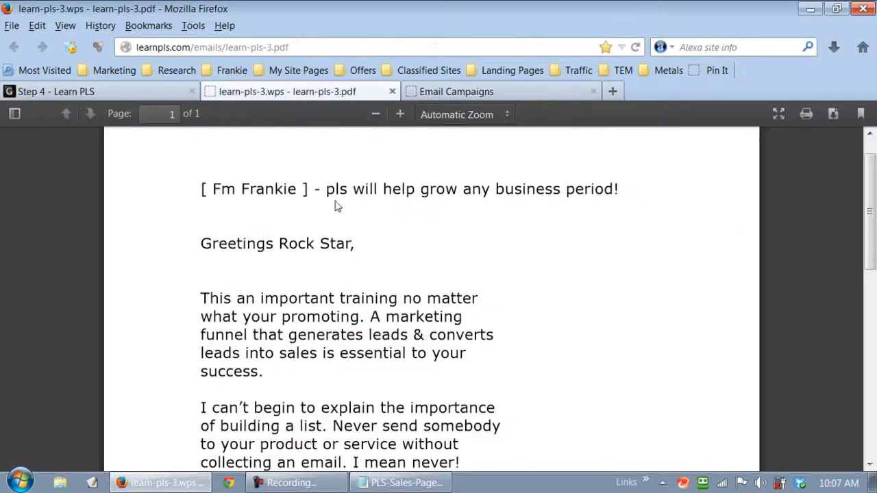
left_click(53, 94)
scroll(548, 307, "up", 6)
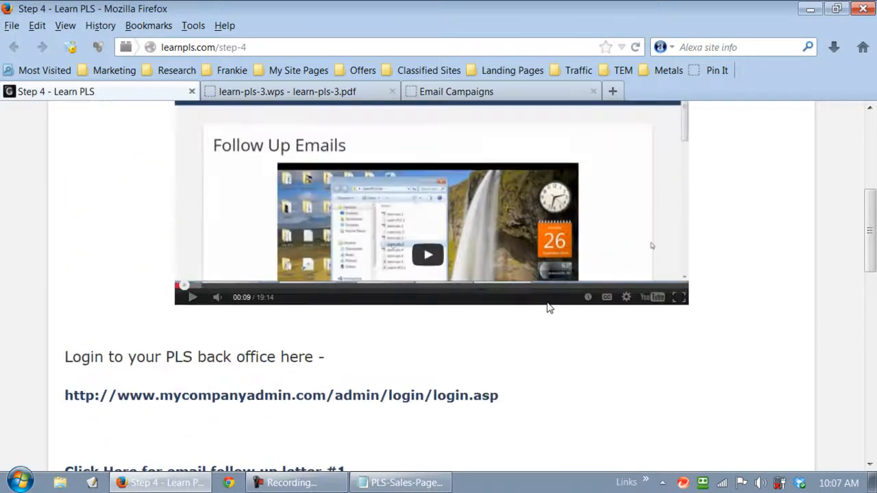
scroll(783, 334, "up", 4)
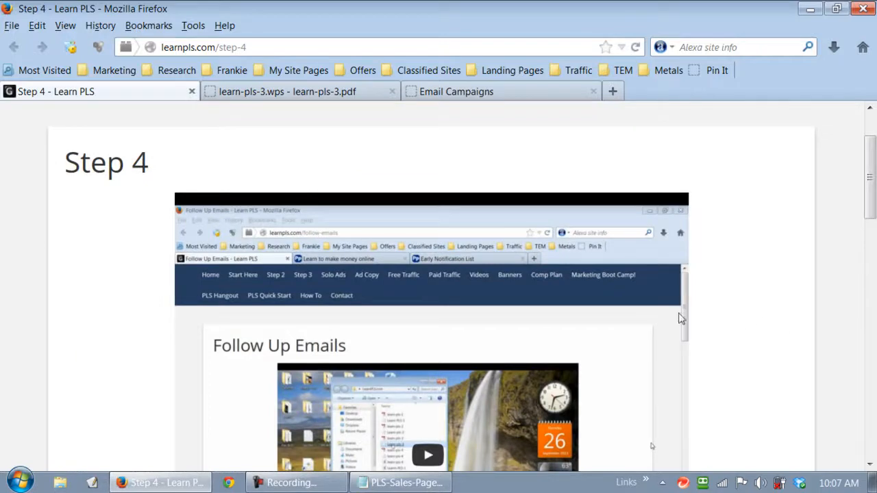
left_click_drag(149, 163, 53, 176)
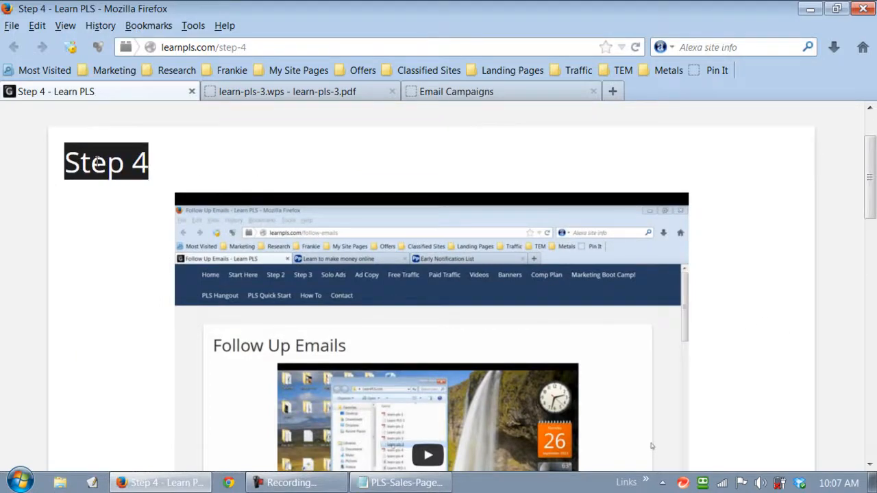
scroll(783, 309, "down", 1)
scroll(783, 309, "down", 7)
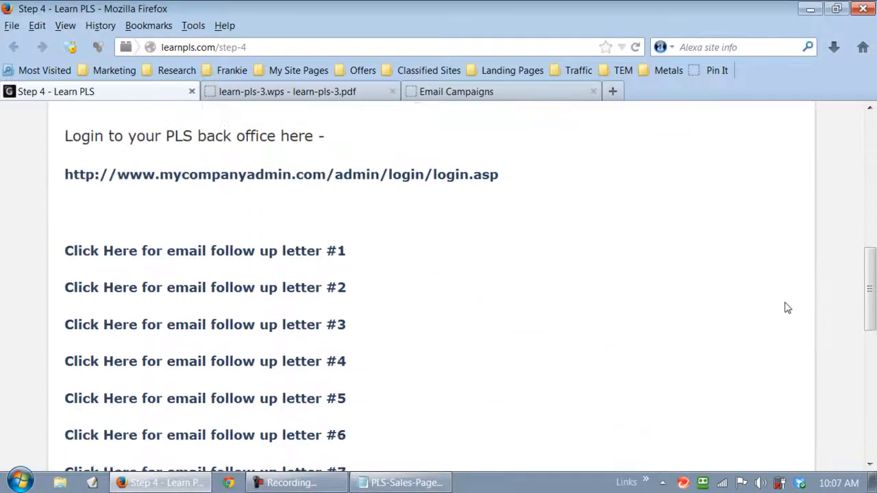
scroll(318, 312, "down", 6)
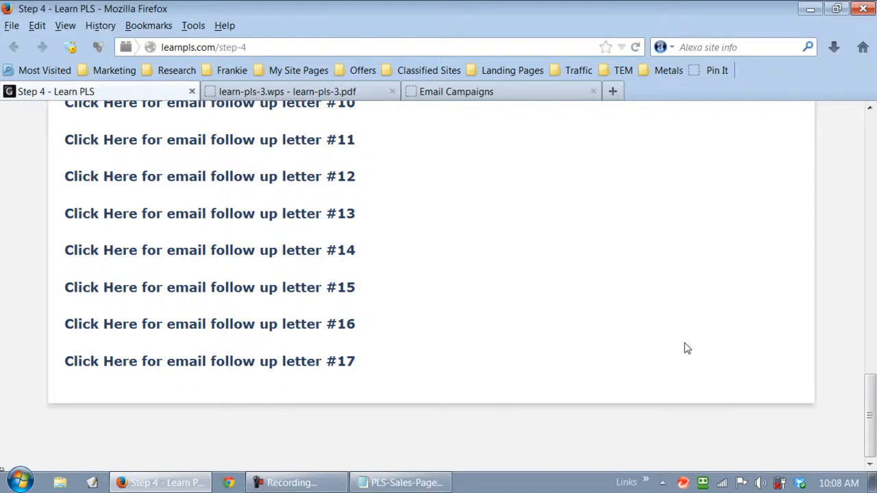
scroll(689, 347, "up", 10)
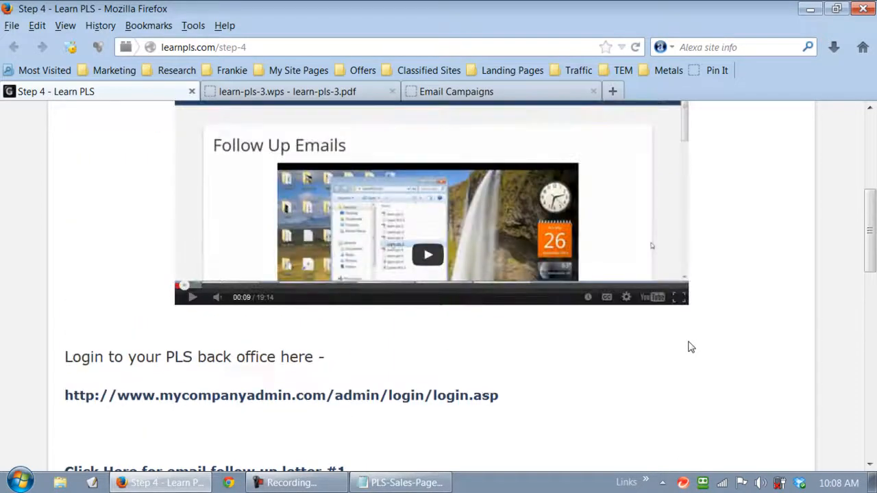
scroll(812, 362, "up", 5)
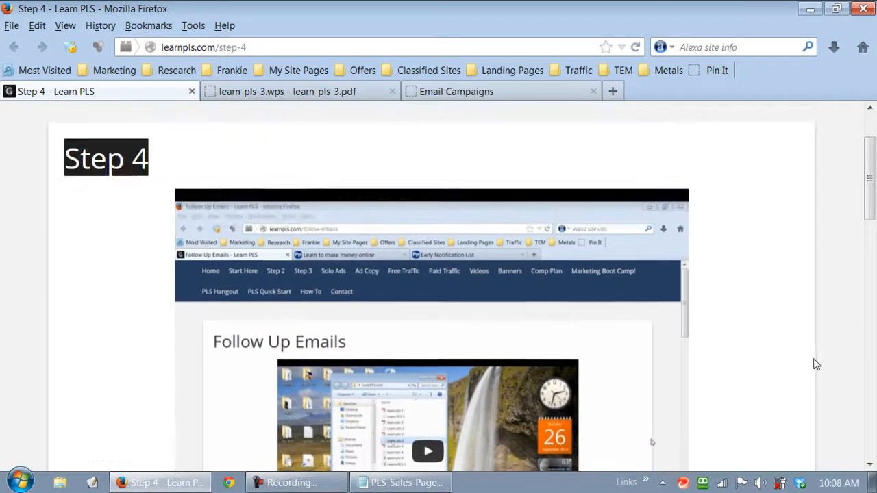
scroll(815, 364, "up", 2)
left_click(814, 364)
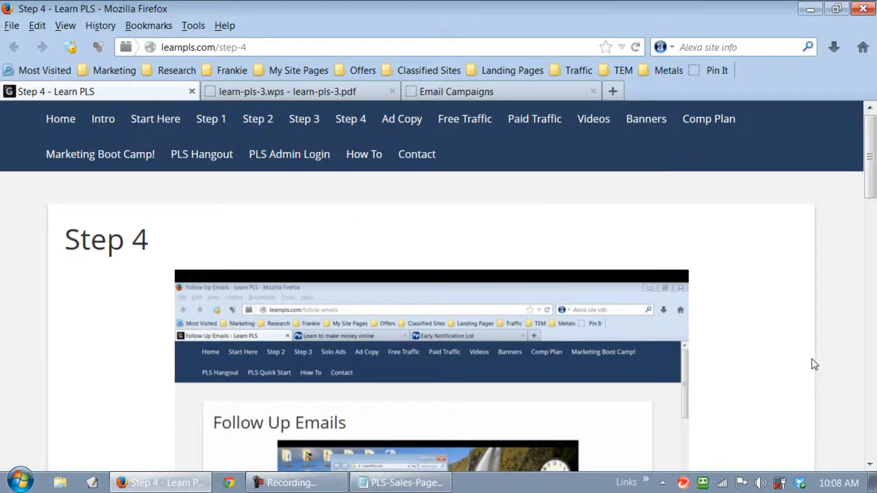